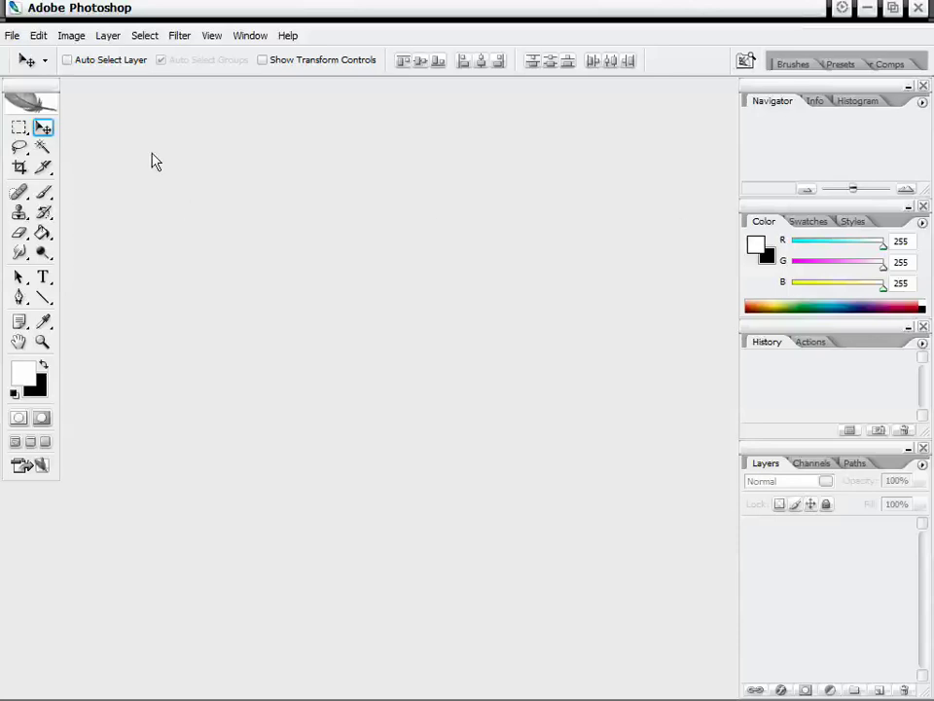
Create a new white 800 x 600 document from the preset sizes
drag(62, 93, 60, 91)
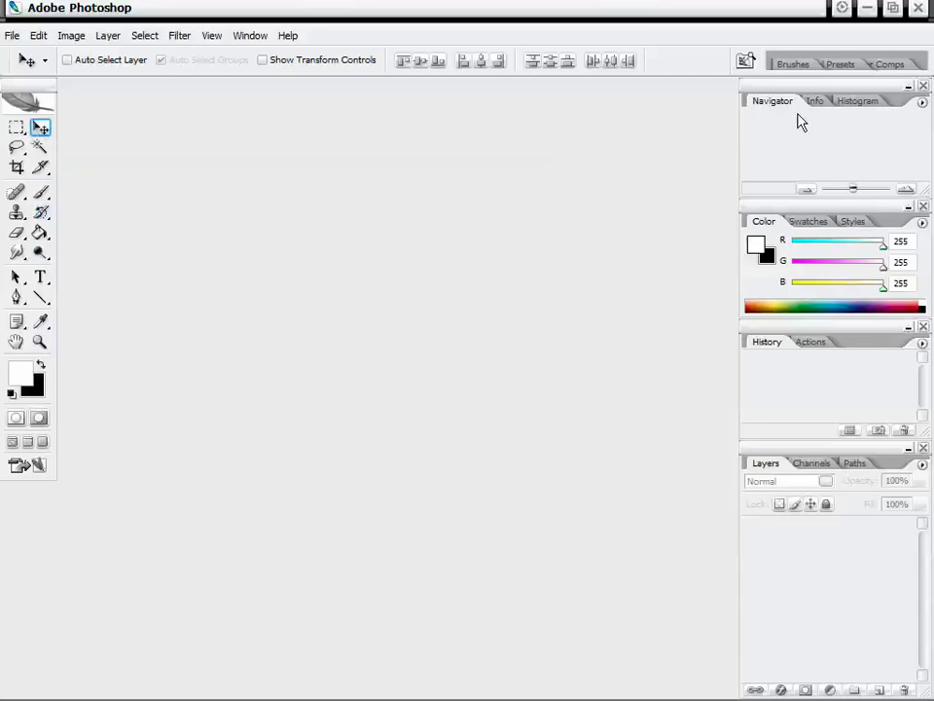
click(11, 35)
click(34, 53)
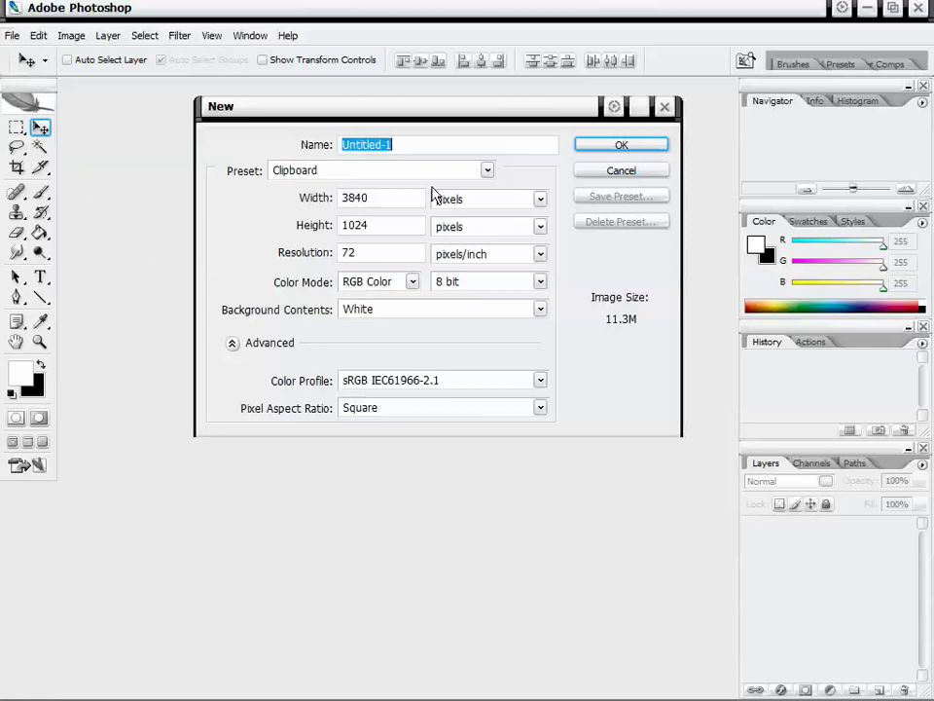
click(405, 172)
click(387, 392)
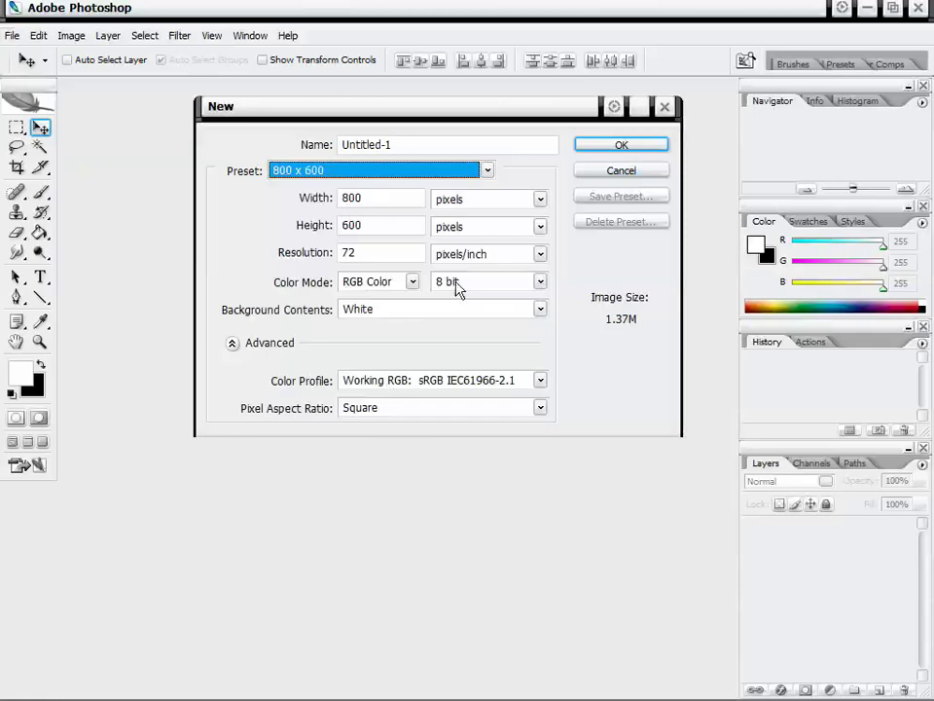
click(617, 146)
drag(354, 94, 410, 107)
Paint two passes of scattered black X strokes across the canvas with the Brush
click(41, 191)
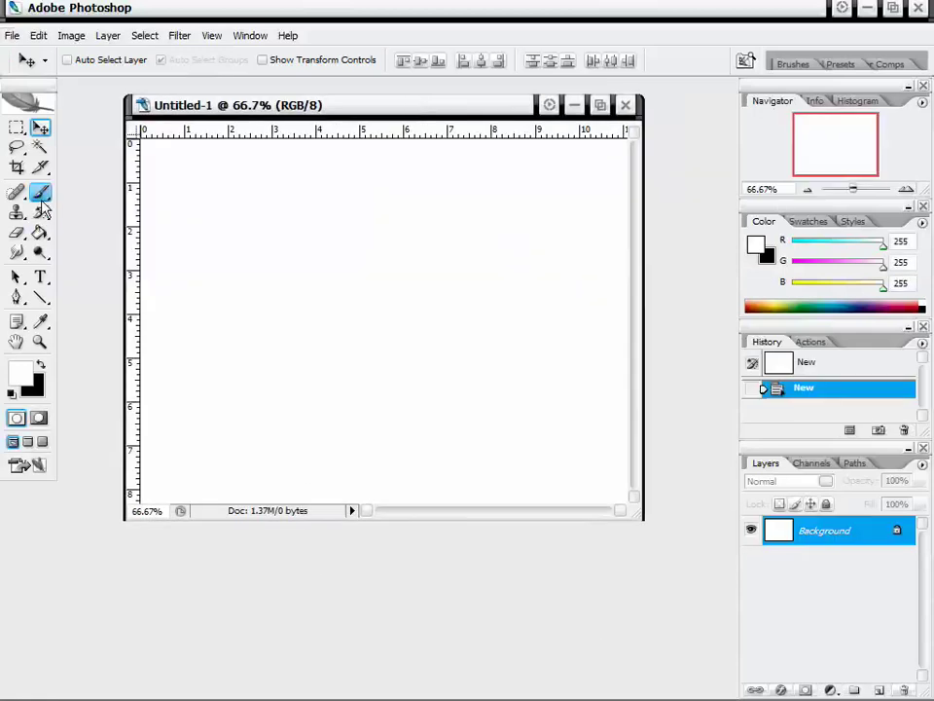
click(40, 366)
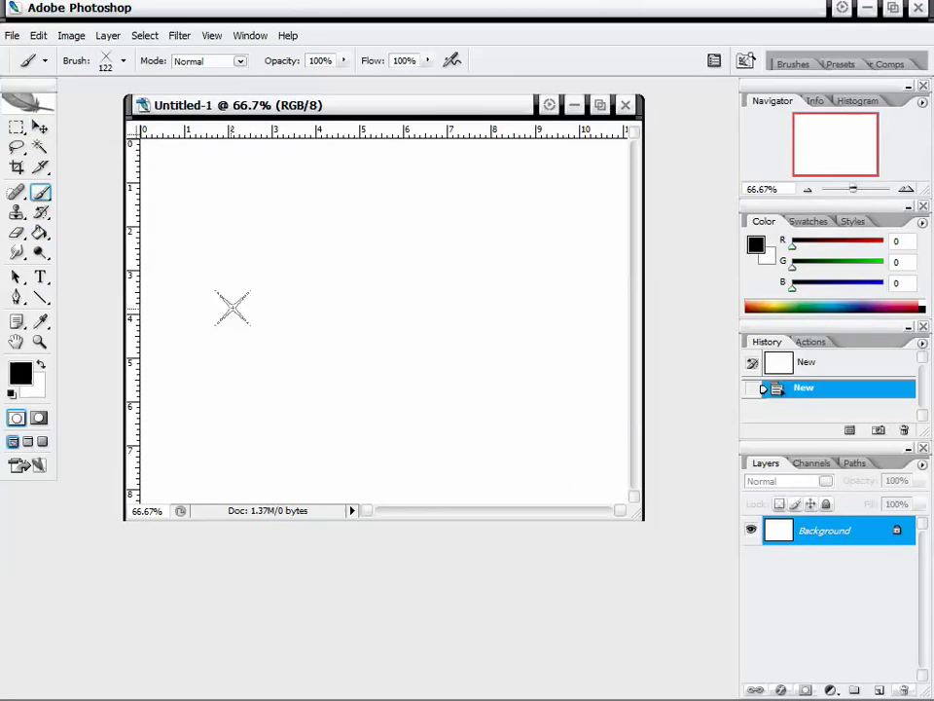
mouse_move(234, 307)
mouse_down()
mouse_move(307, 244)
mouse_move(411, 232)
mouse_move(336, 396)
mouse_move(323, 305)
mouse_move(413, 360)
mouse_up()
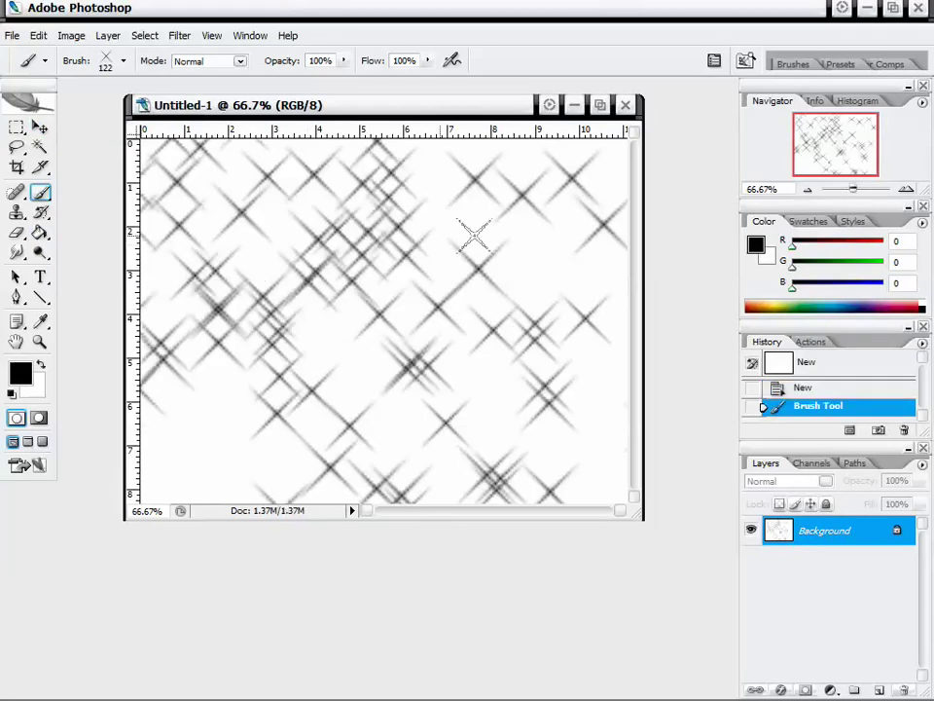
mouse_move(277, 206)
mouse_down()
mouse_move(330, 282)
mouse_move(462, 228)
mouse_up()
Zoom in and back out with the Navigator to inspect the strokes, ending on the whole image
click(906, 189)
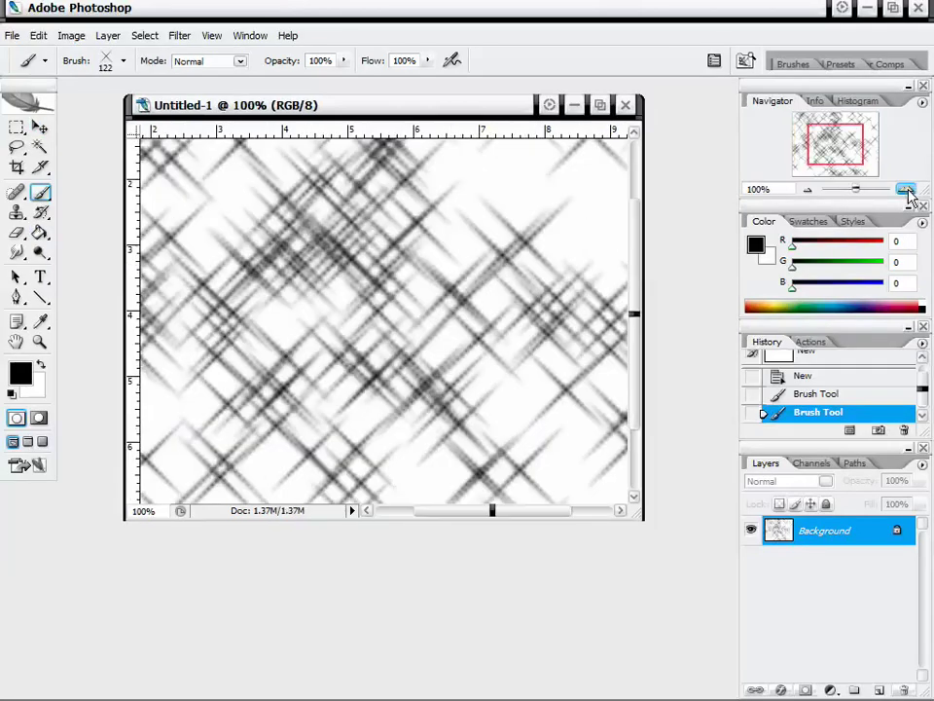
click(906, 189)
click(906, 189)
click(809, 190)
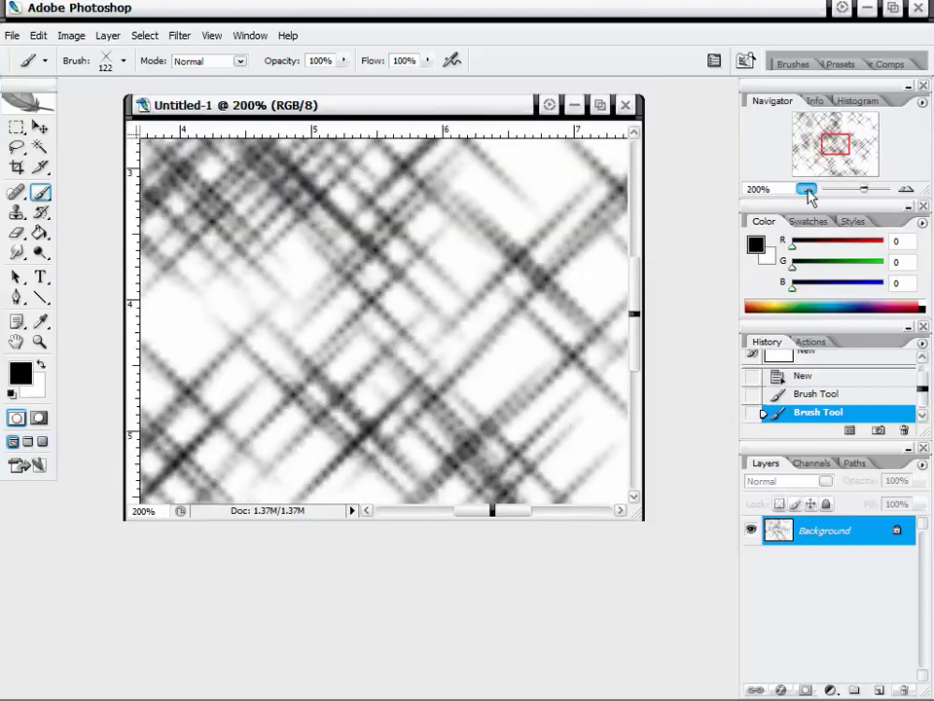
click(809, 190)
click(810, 189)
mouse_move(864, 193)
mouse_down()
mouse_move(876, 191)
mouse_move(838, 194)
mouse_move(857, 191)
mouse_up()
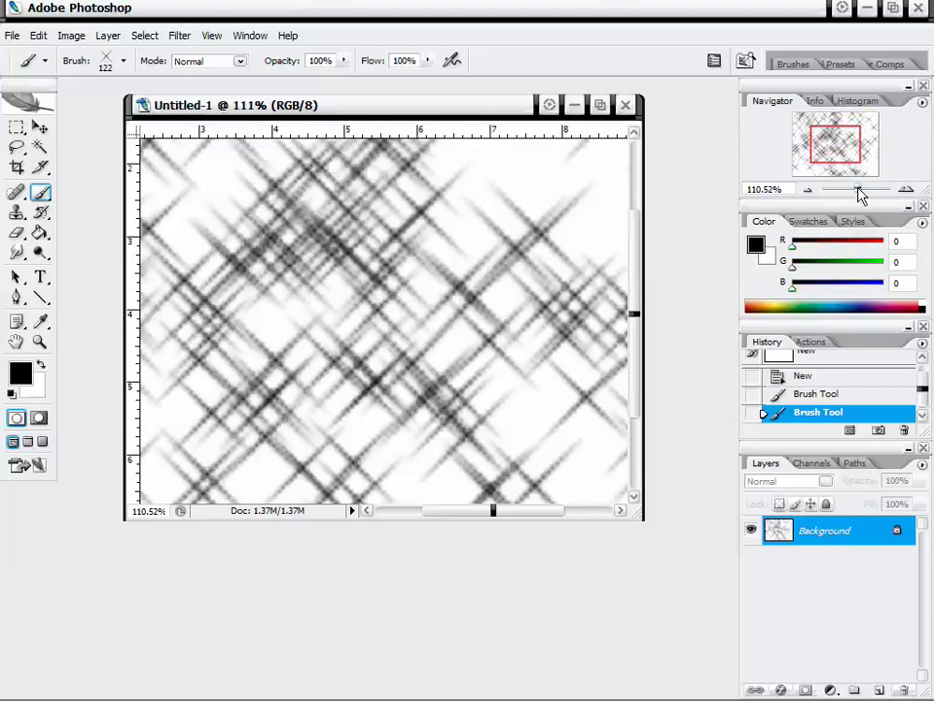
drag(832, 146, 855, 134)
drag(640, 244, 660, 203)
drag(572, 520, 658, 472)
click(807, 190)
click(807, 190)
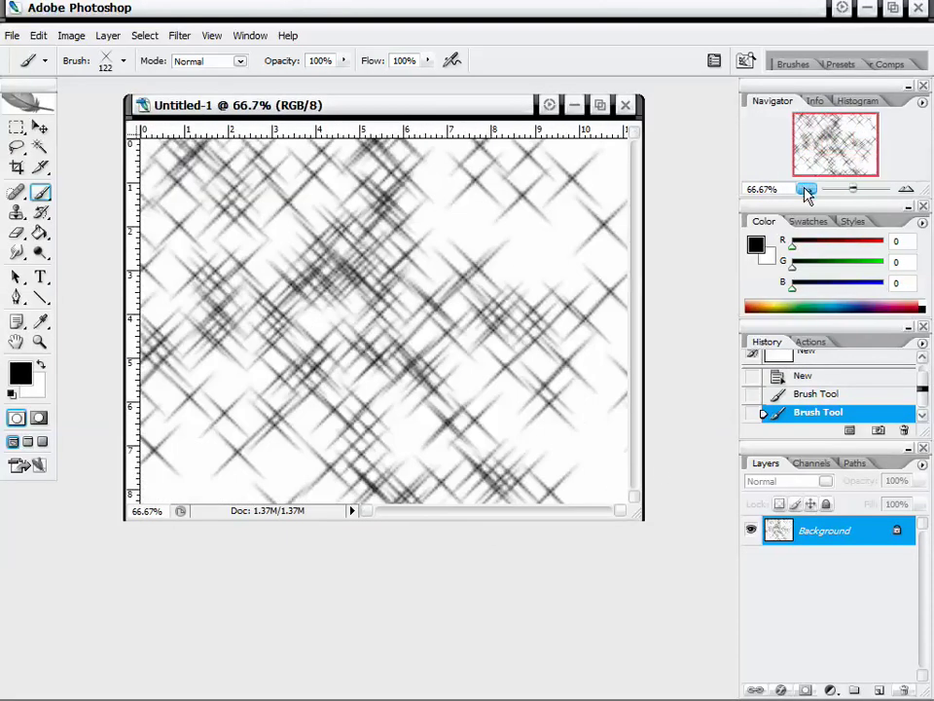
click(807, 190)
Cycle through the Info and Histogram panels back to the Navigator preview, nudging the document window right
click(815, 102)
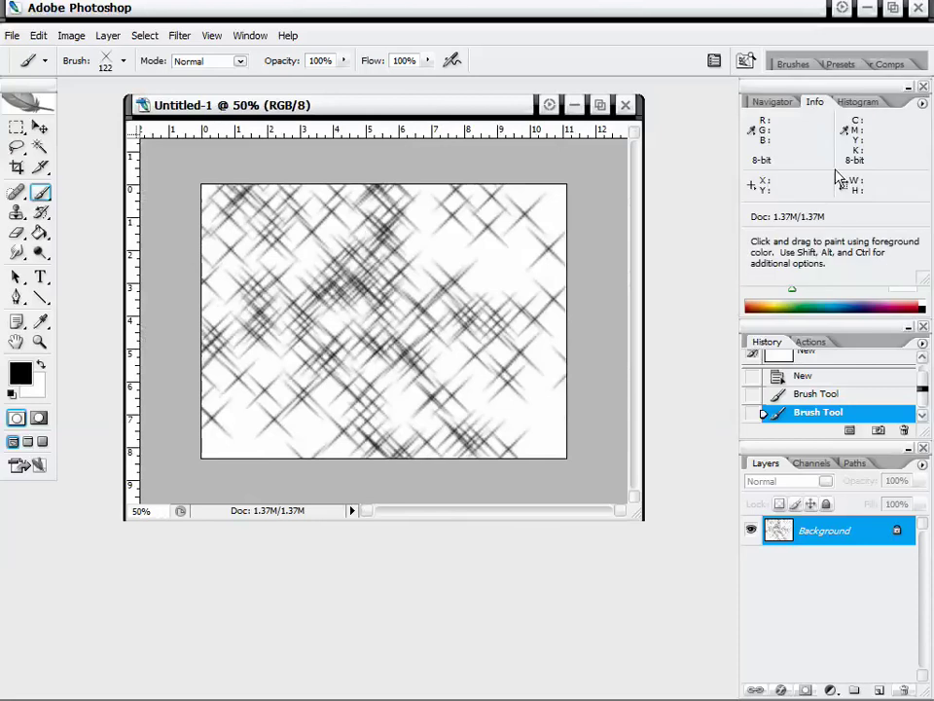
drag(480, 104, 494, 103)
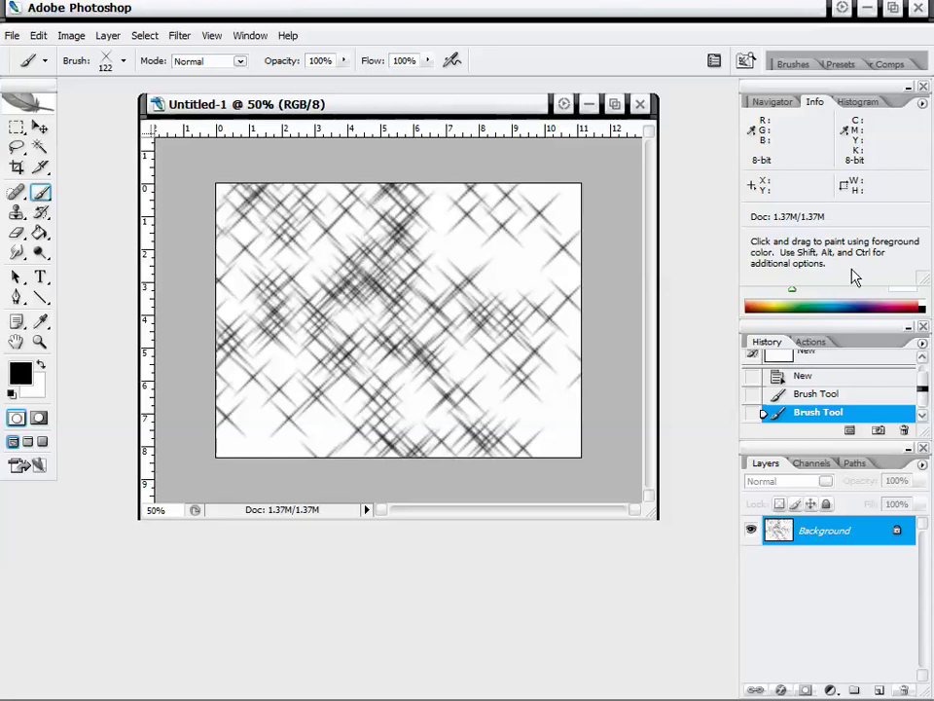
drag(466, 109, 478, 112)
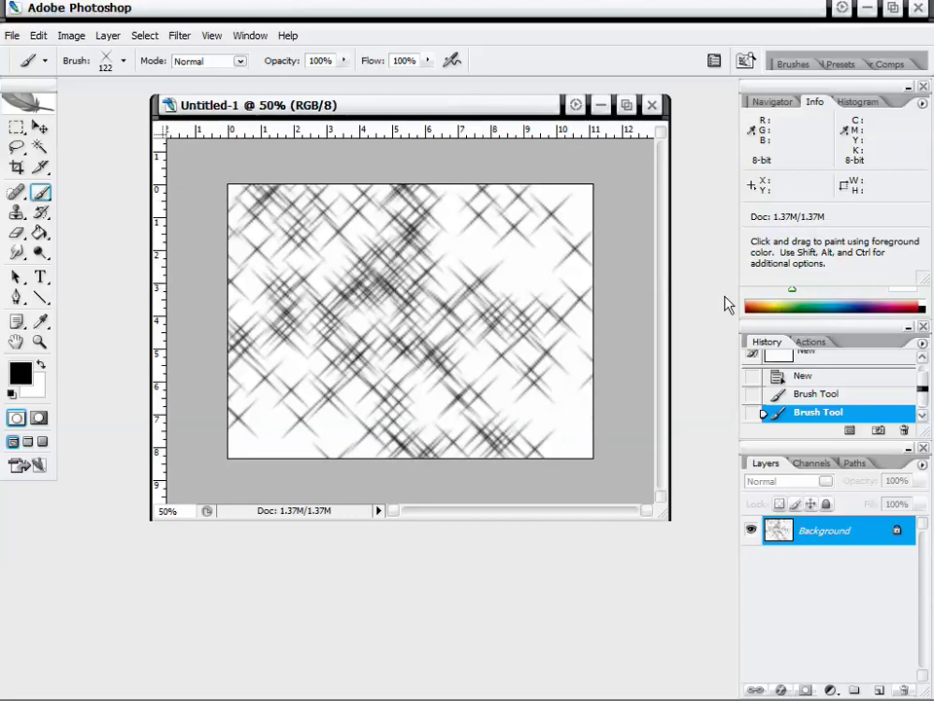
click(856, 102)
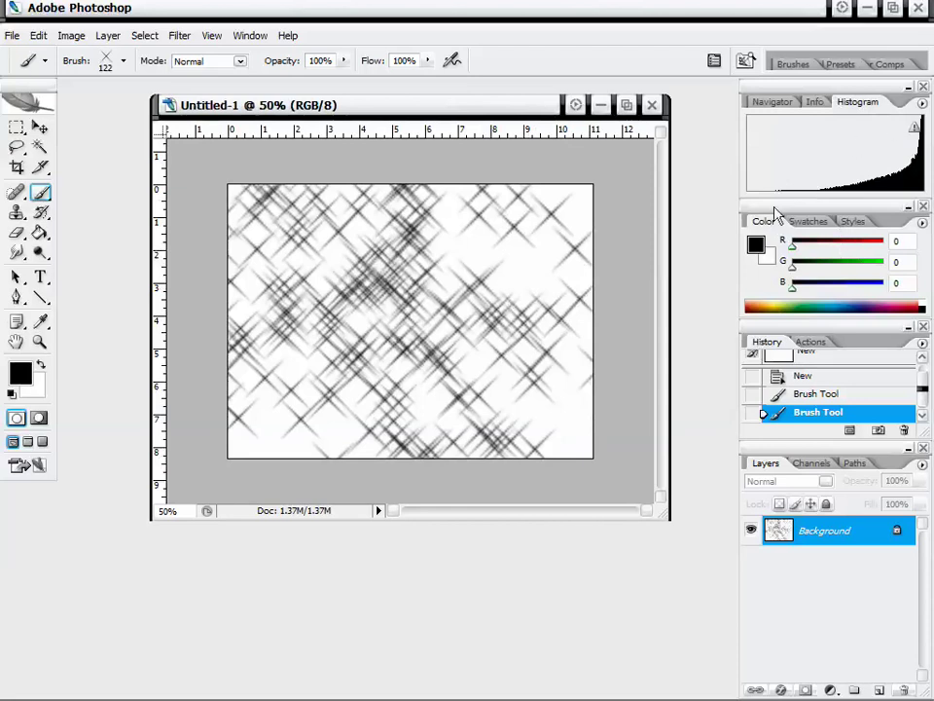
click(816, 103)
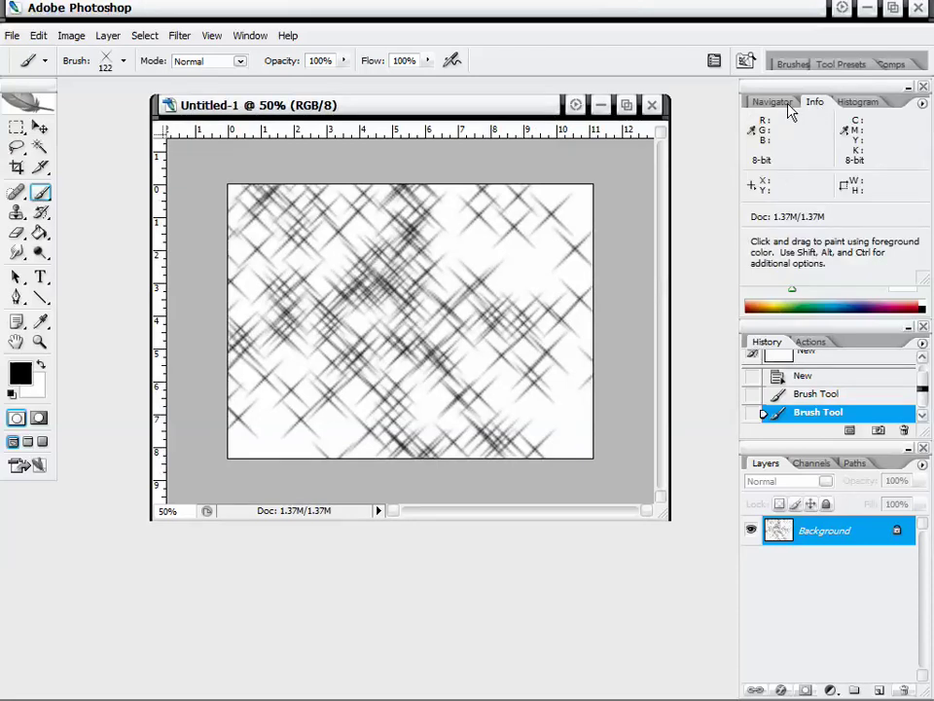
click(774, 102)
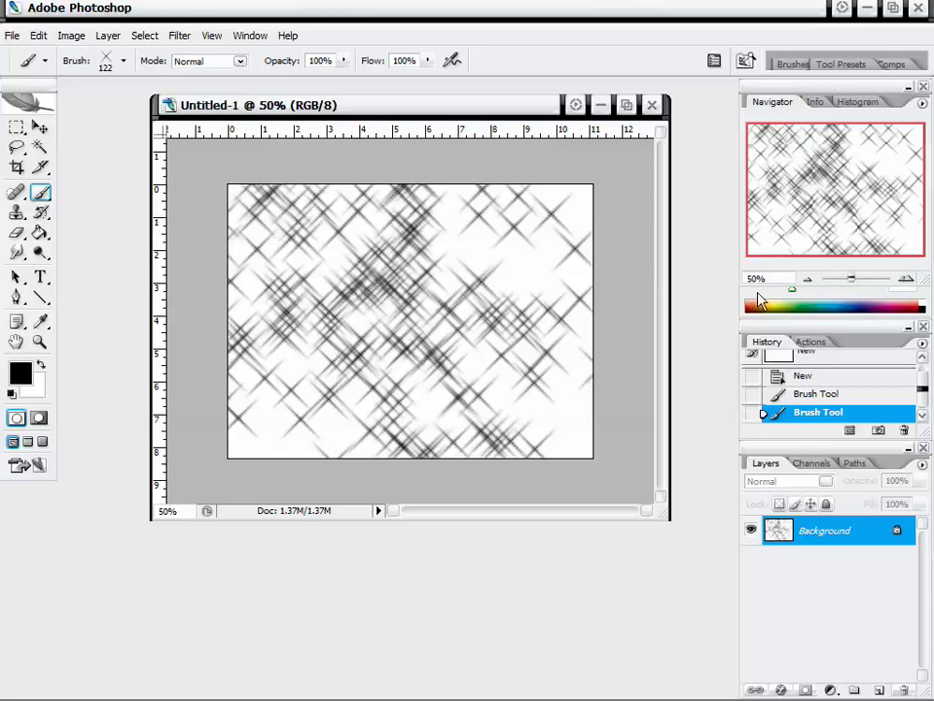
Shorten the Navigator panel and set the foreground colour to yellow R255 G235 B54
drag(907, 279, 905, 185)
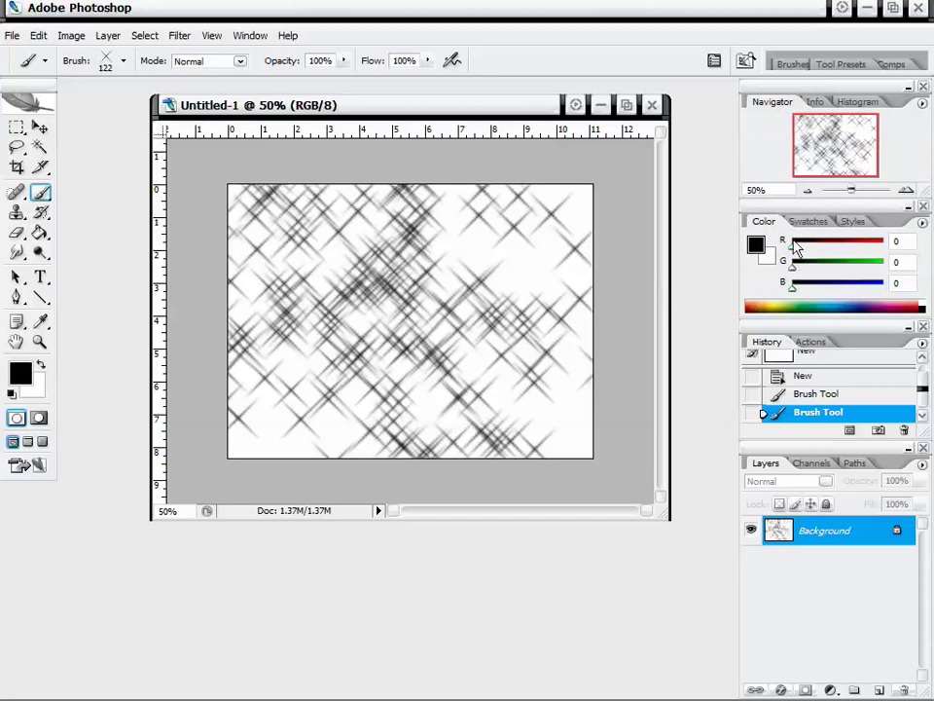
drag(797, 302, 849, 306)
drag(792, 249, 779, 306)
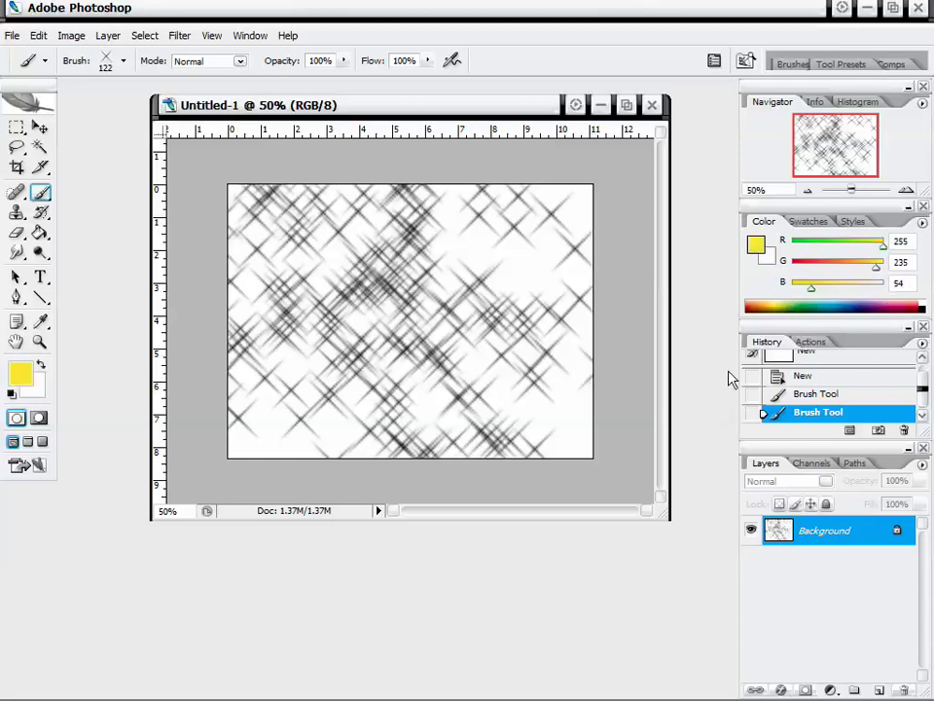
click(21, 375)
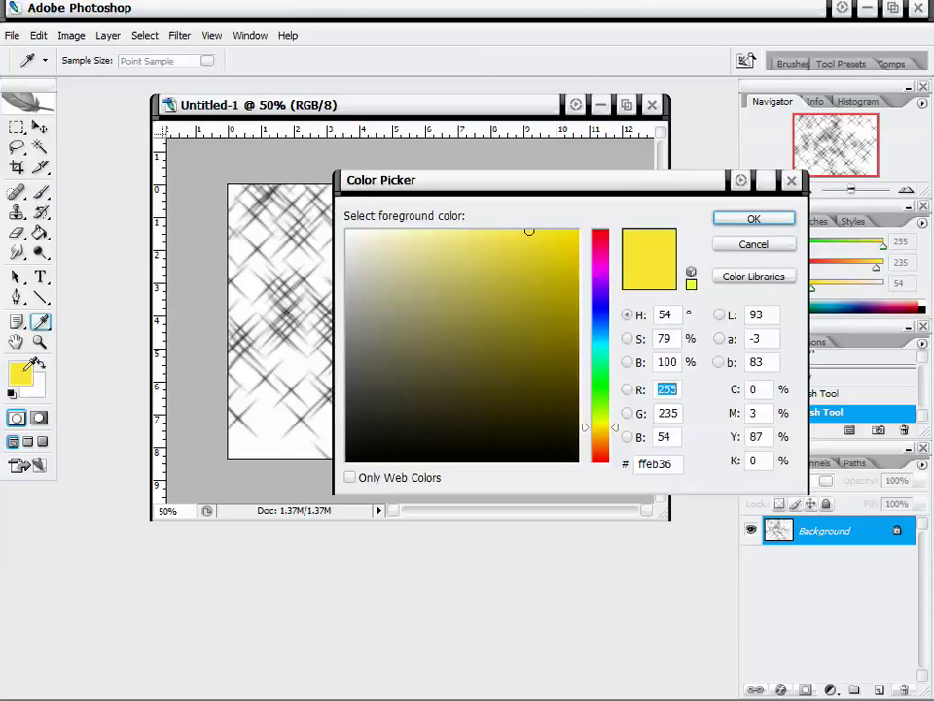
click(481, 411)
mouse_move(599, 428)
mouse_down()
mouse_move(600, 295)
mouse_move(617, 427)
mouse_up()
click(558, 269)
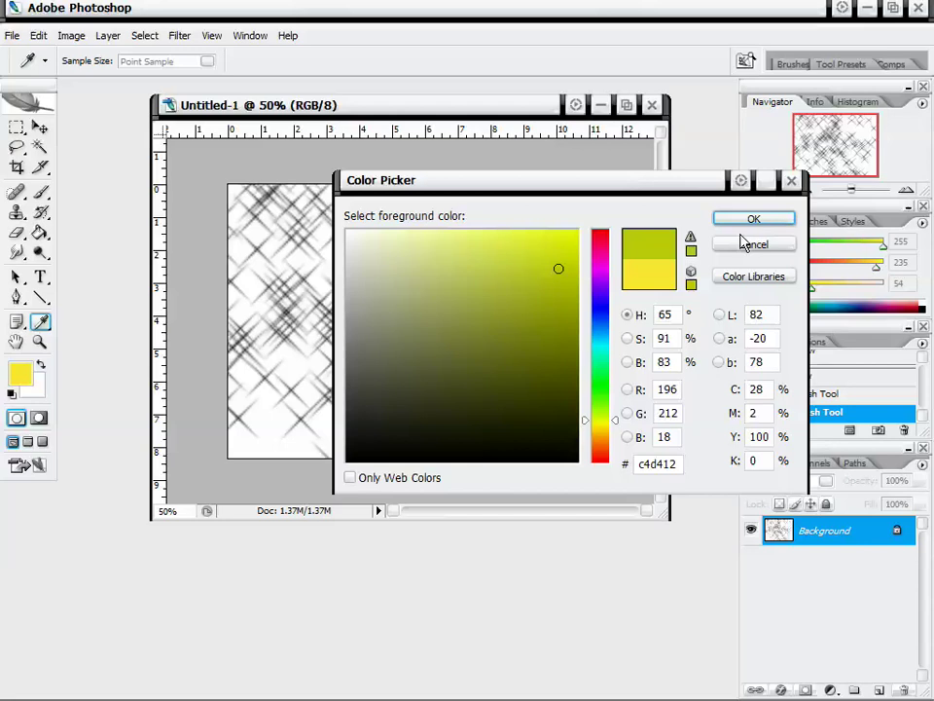
click(470, 268)
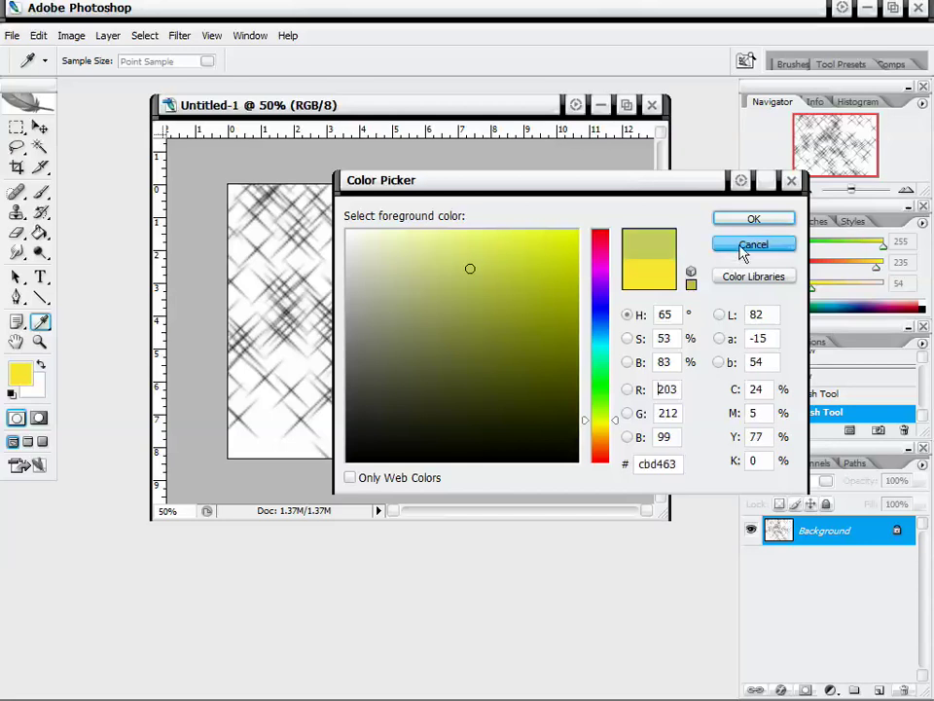
drag(592, 185, 559, 177)
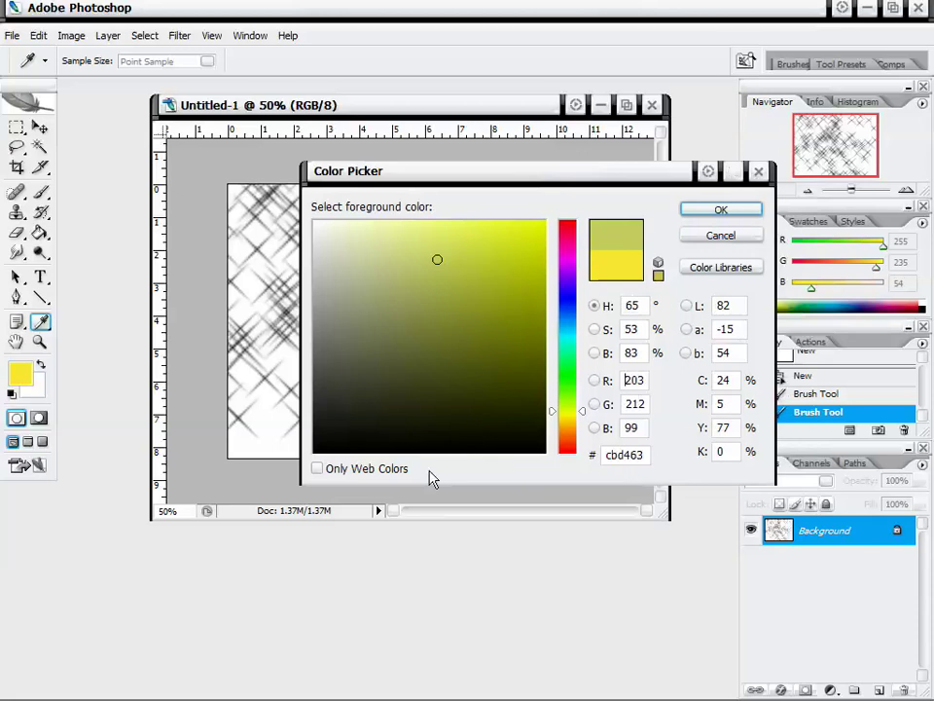
click(318, 470)
click(486, 271)
click(511, 344)
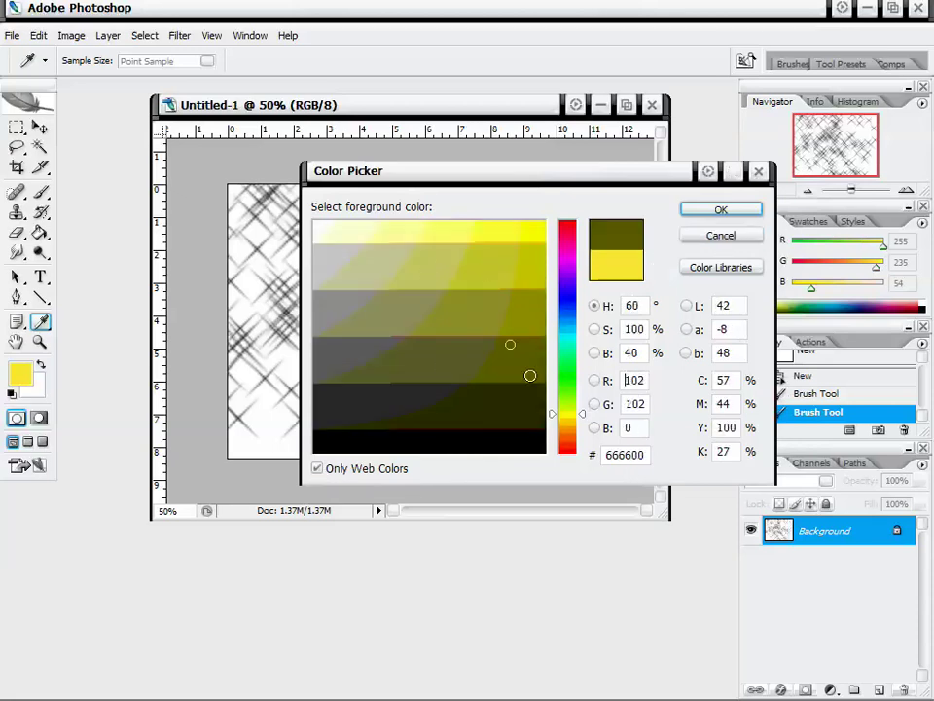
click(568, 336)
click(567, 297)
click(486, 275)
click(454, 261)
drag(574, 294, 575, 320)
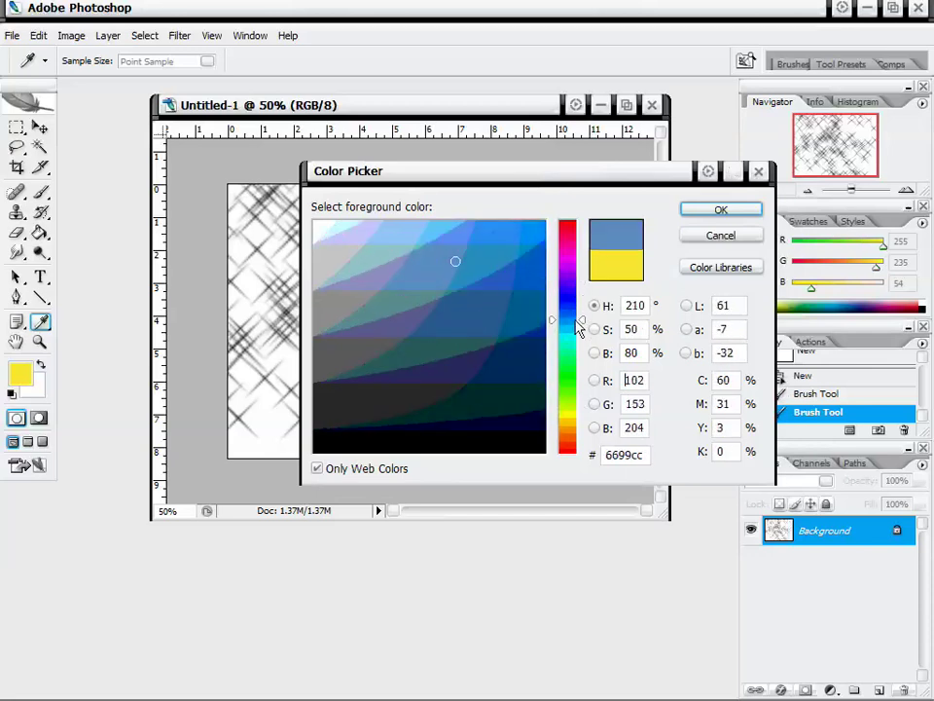
click(319, 471)
click(722, 240)
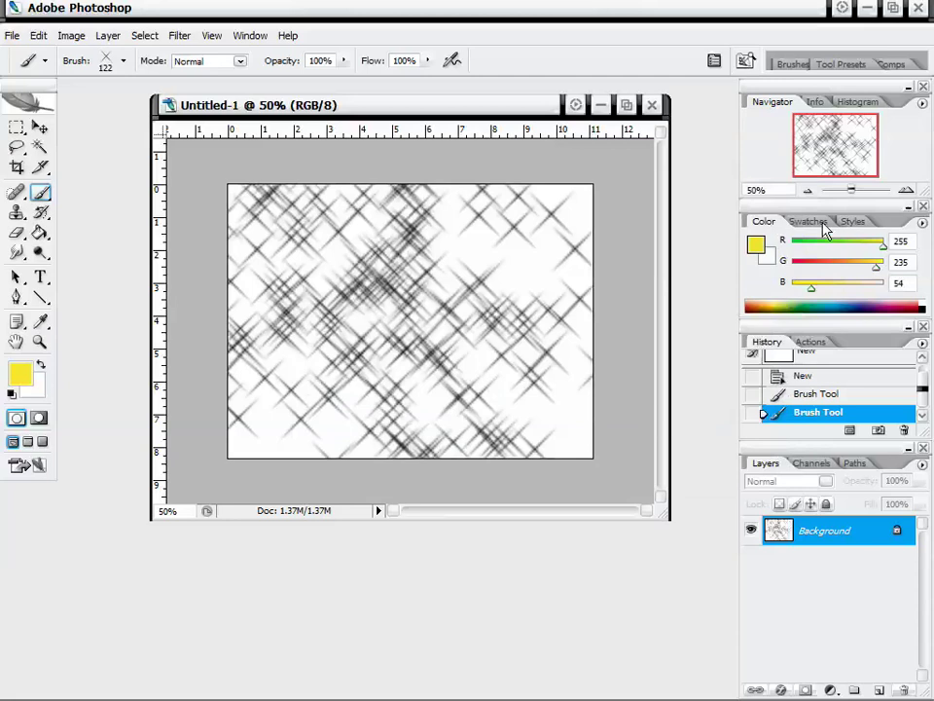
Try several swatch colours as the foreground, ending on dark green
click(823, 222)
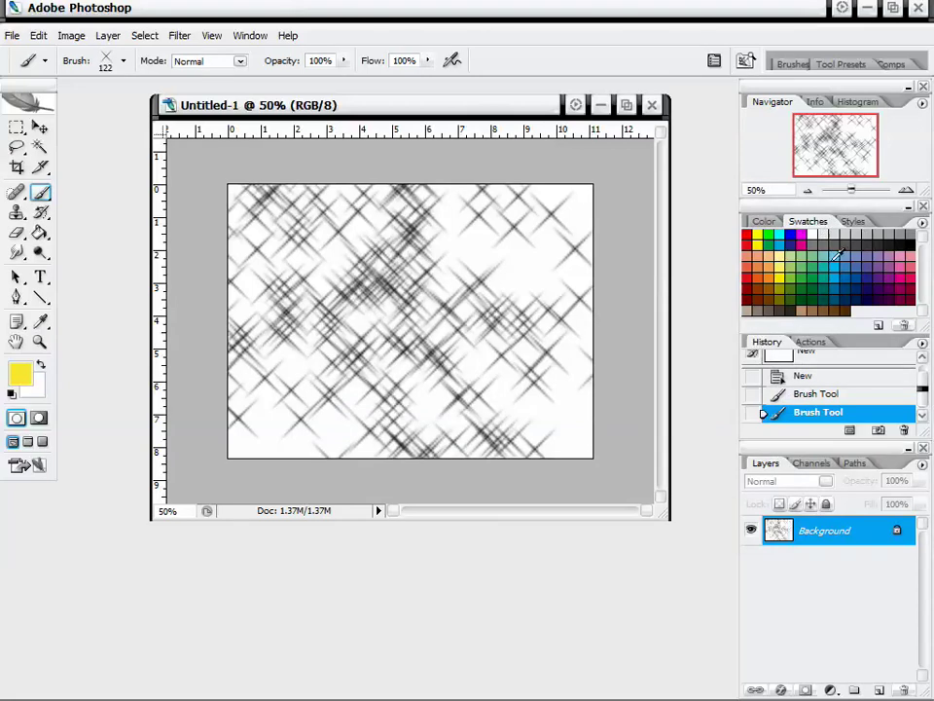
click(835, 254)
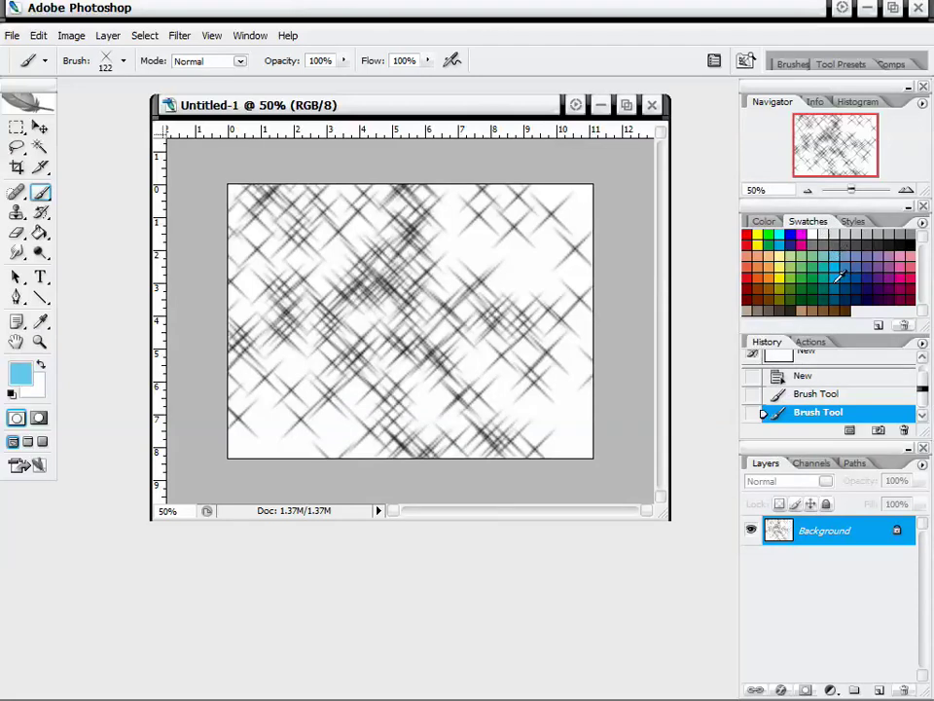
click(835, 281)
click(776, 274)
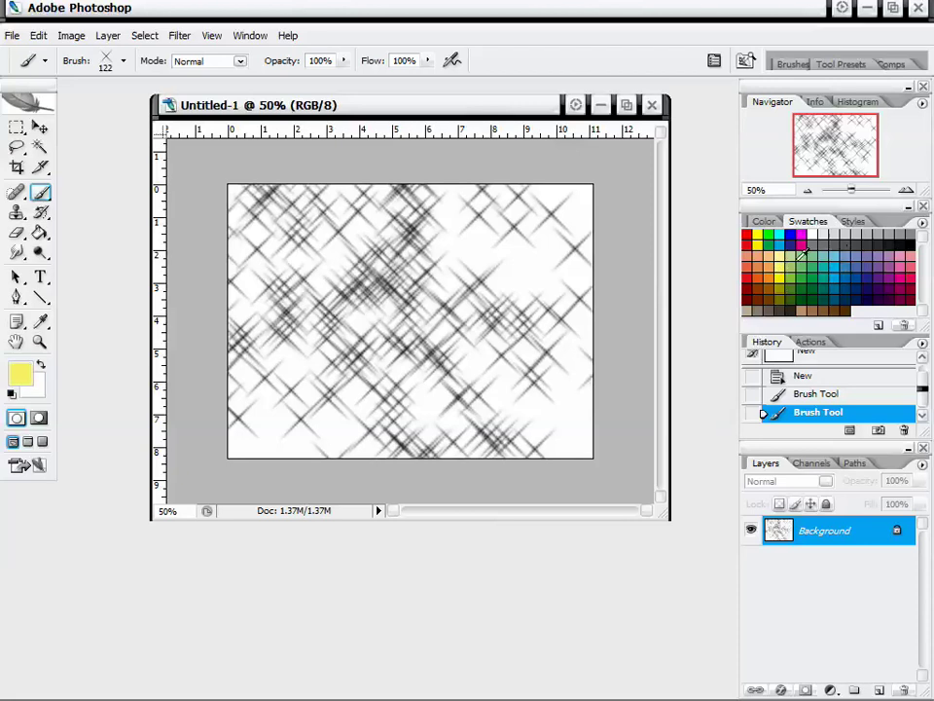
click(913, 261)
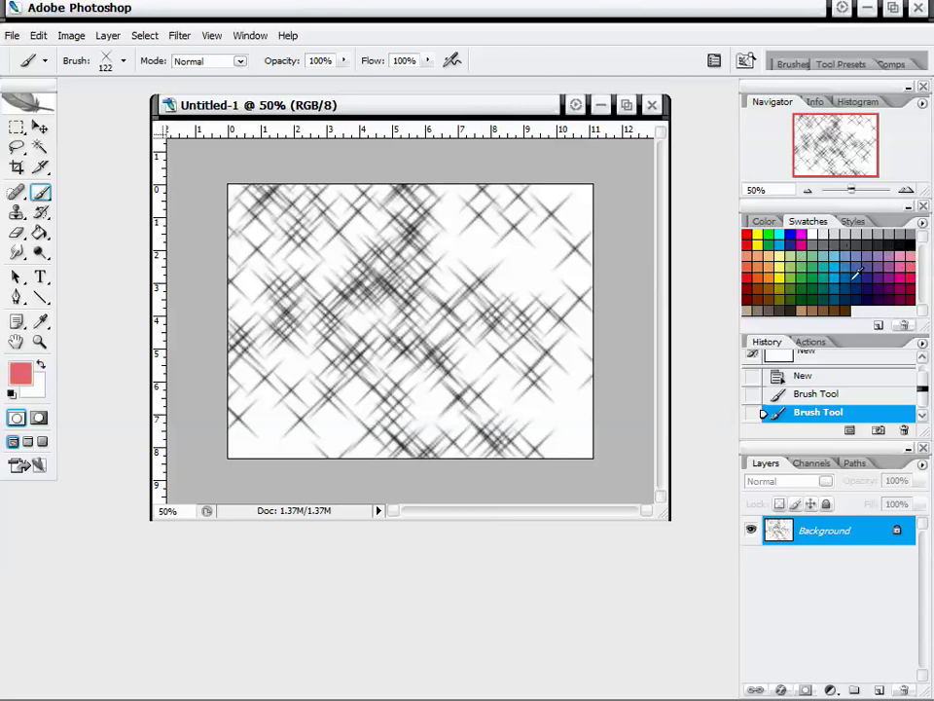
click(841, 282)
click(807, 300)
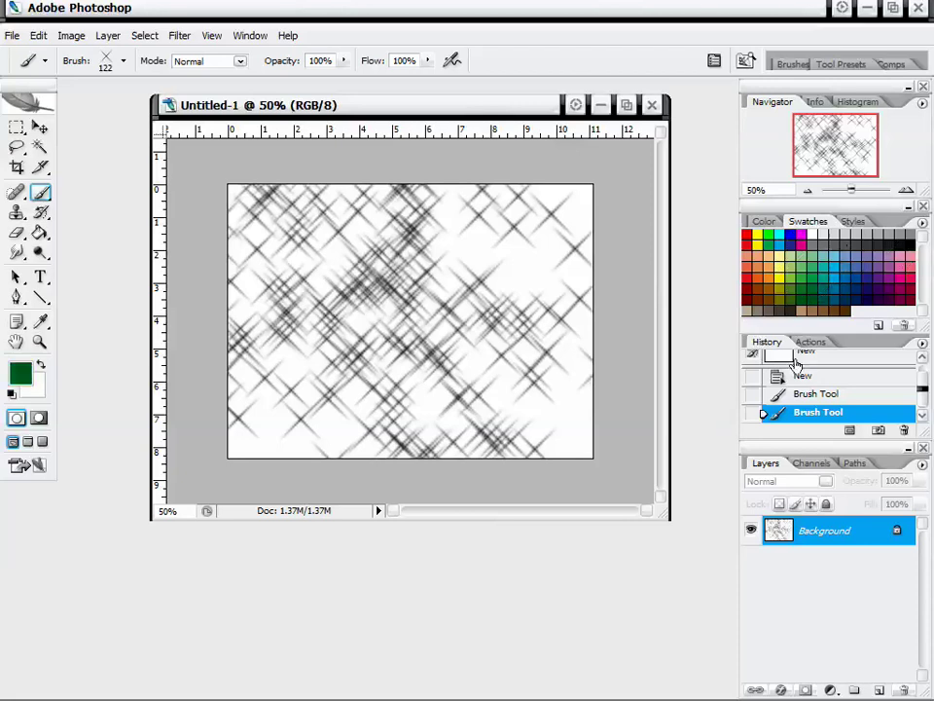
Set the foreground colour to pink de9196 in the Color Picker
click(20, 373)
drag(560, 295, 559, 223)
click(434, 238)
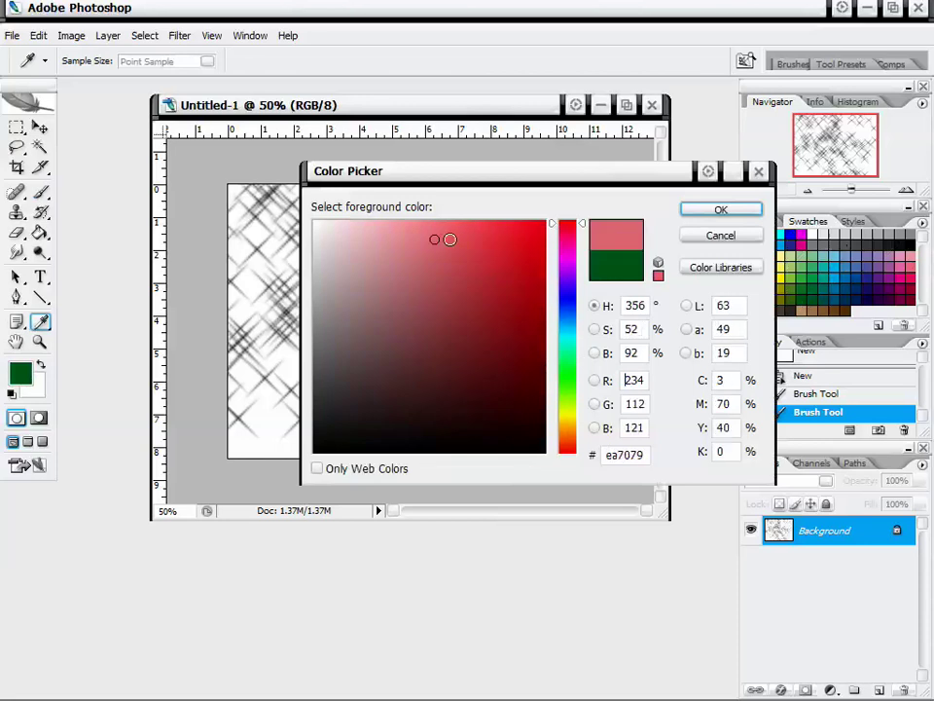
drag(434, 239, 394, 250)
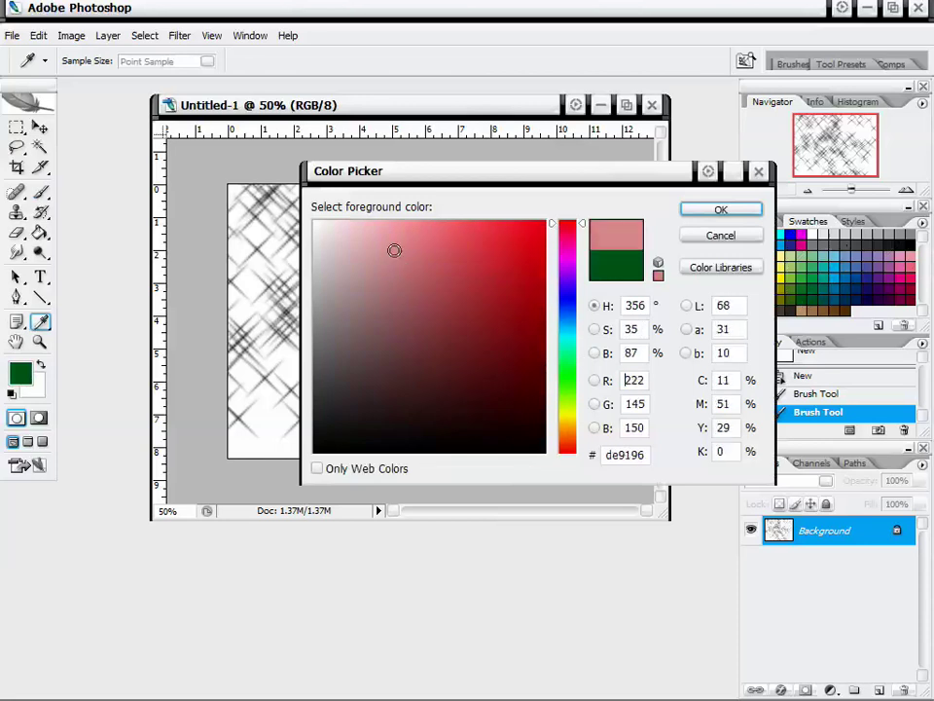
click(720, 214)
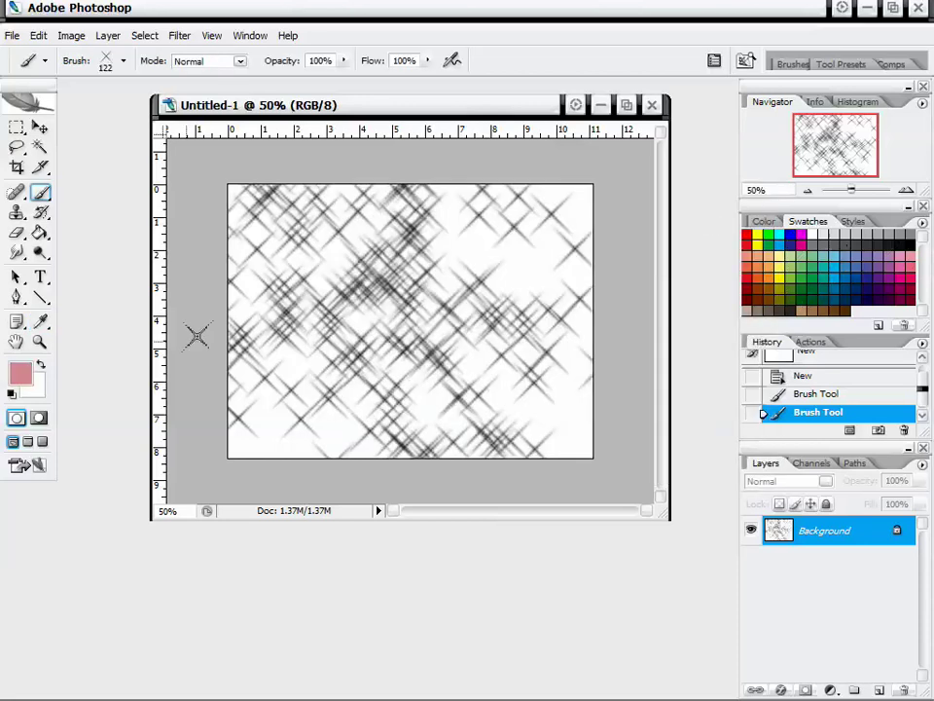
Save the pink as a new swatch named 'Test', then reselect it after trying purple and teal
click(849, 306)
drag(522, 285, 510, 289)
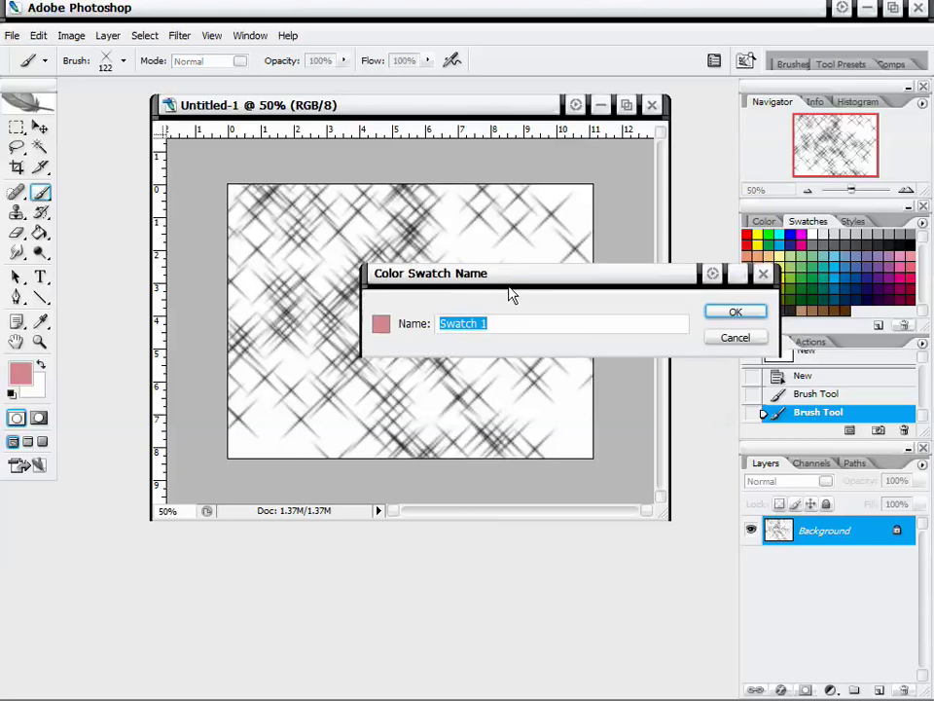
text(Test)
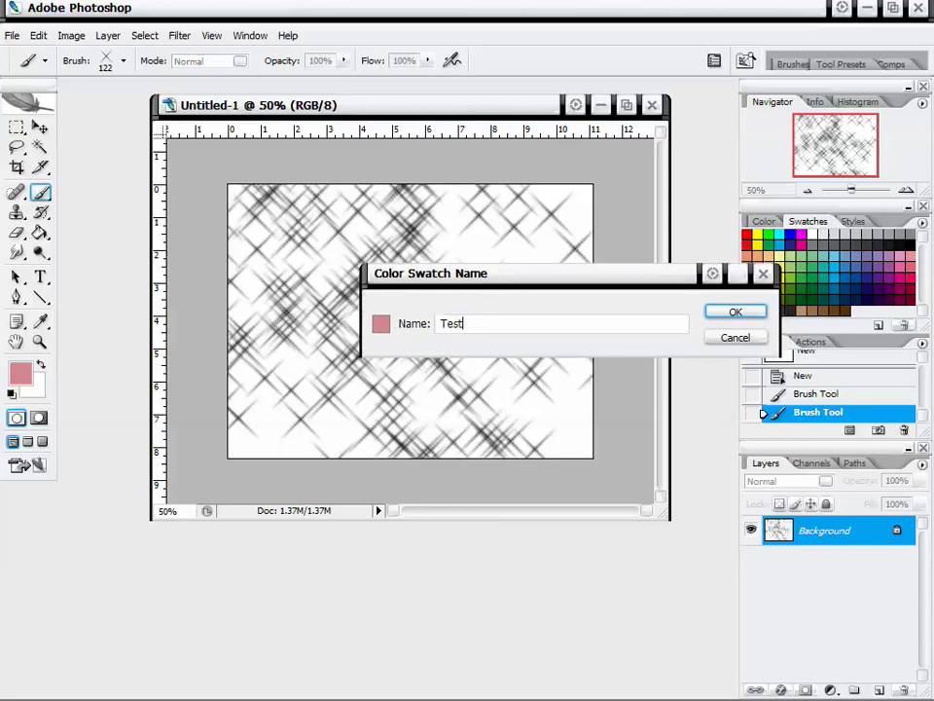
key(Return)
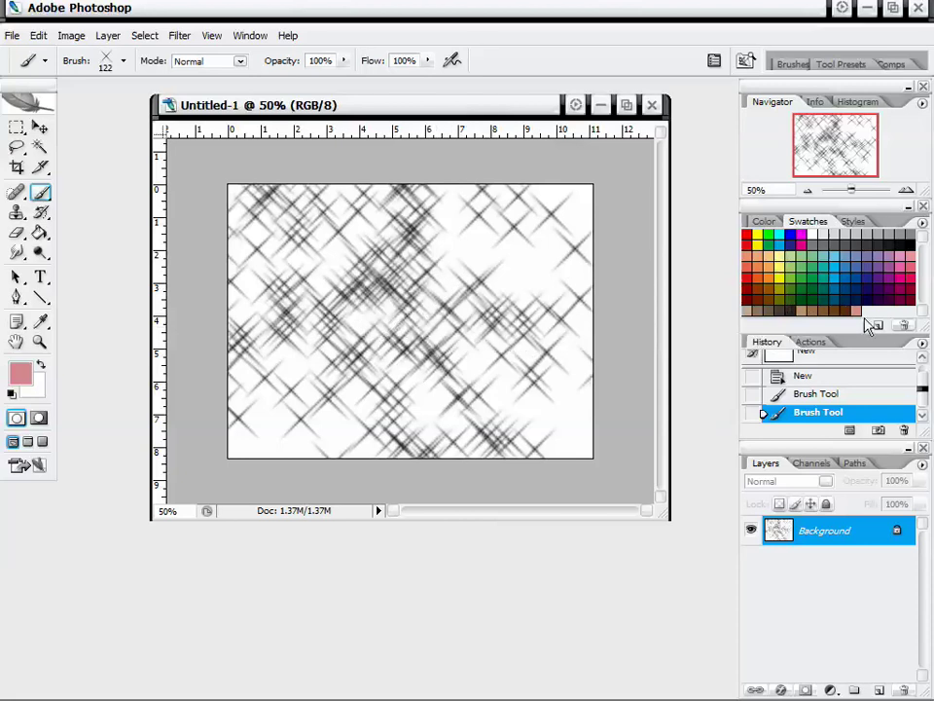
click(856, 282)
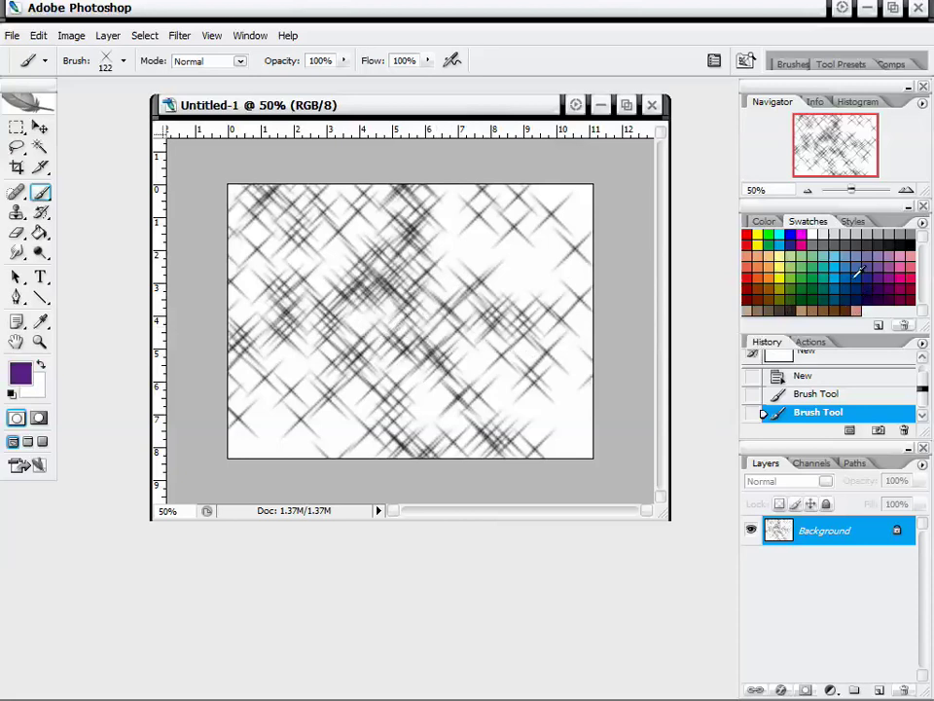
click(847, 270)
click(857, 309)
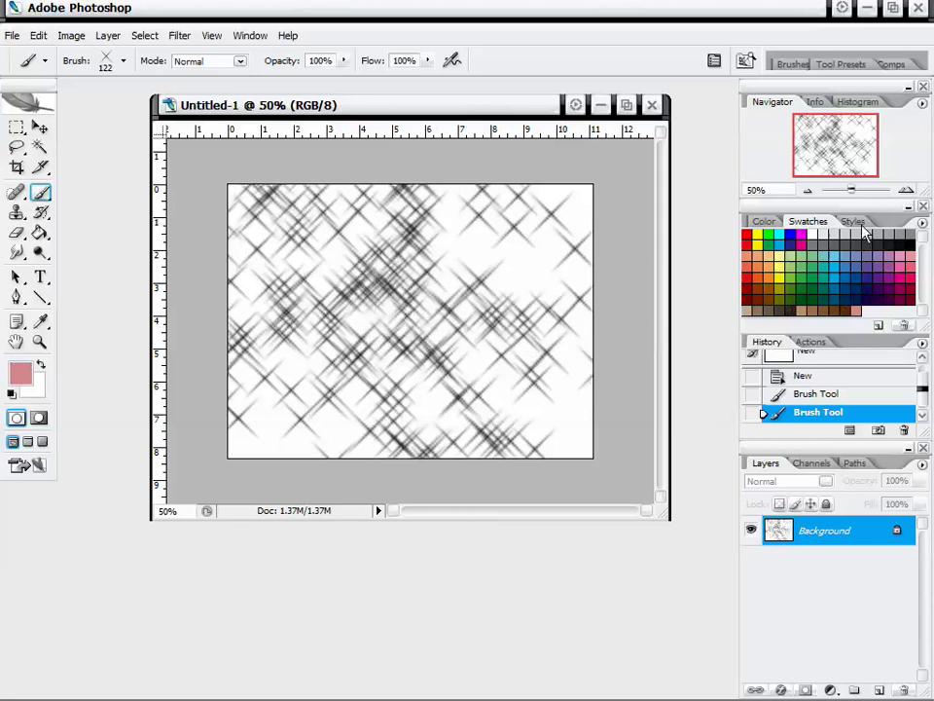
Draw a pink circle near the canvas centre with the Ellipse tool and rasterize its layer
click(853, 222)
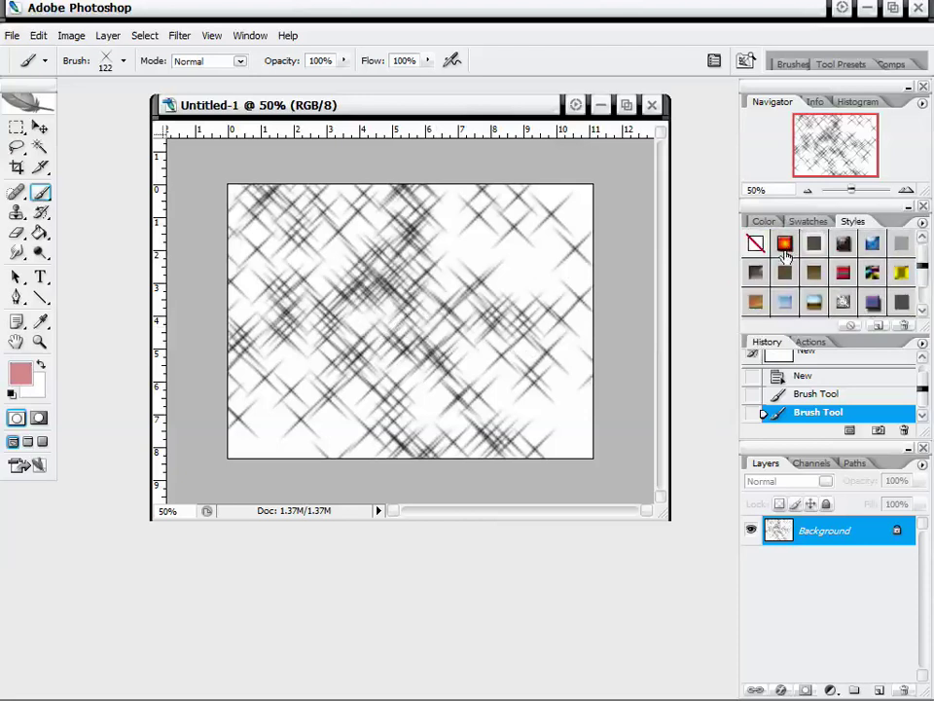
click(851, 222)
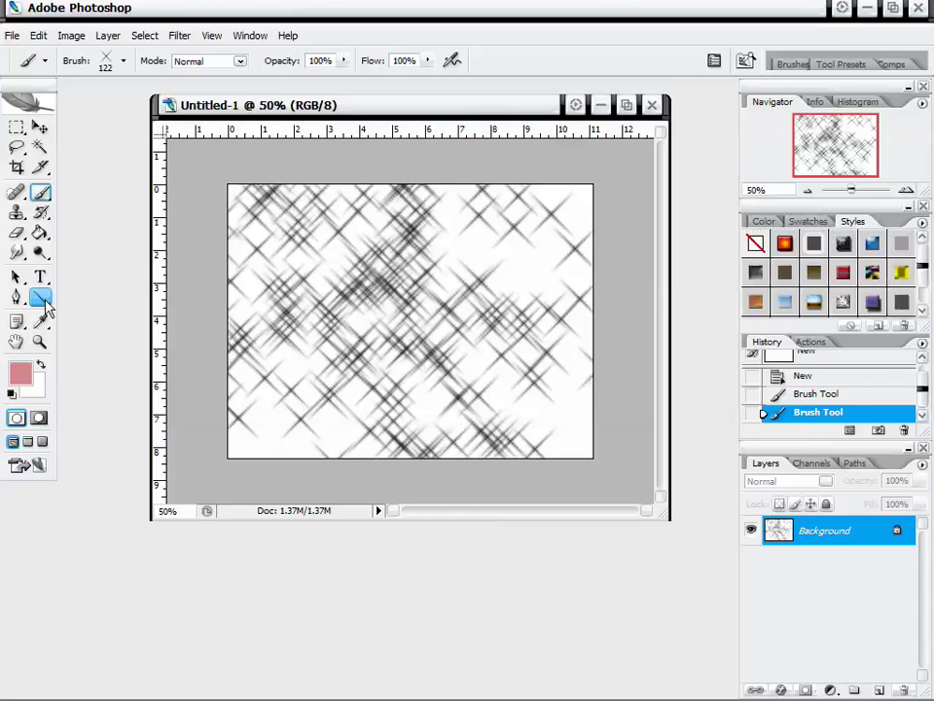
click(39, 298)
click(114, 331)
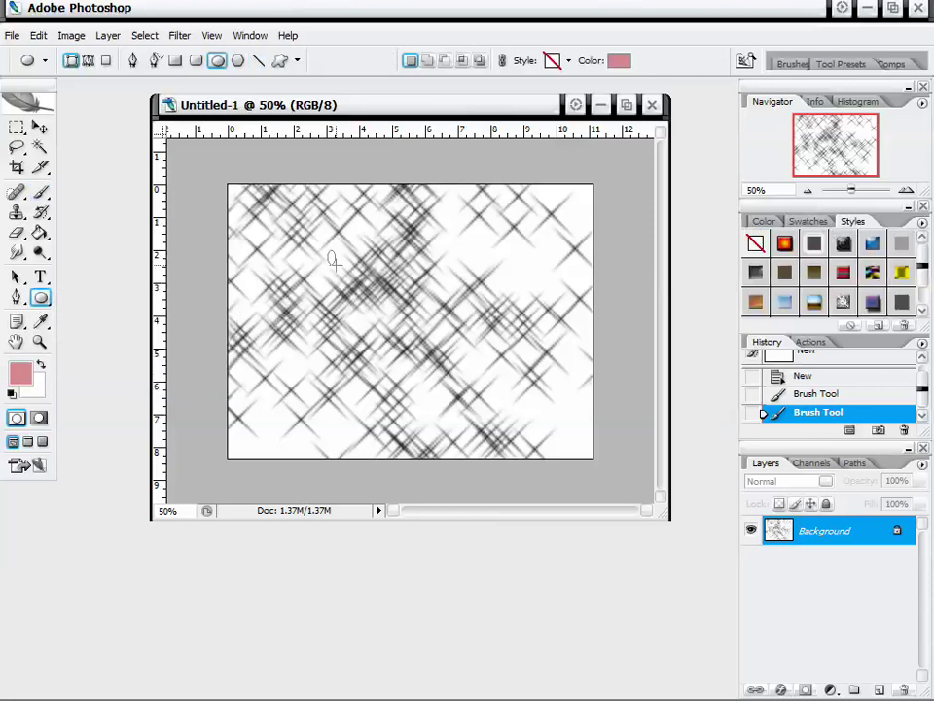
drag(329, 251, 484, 394)
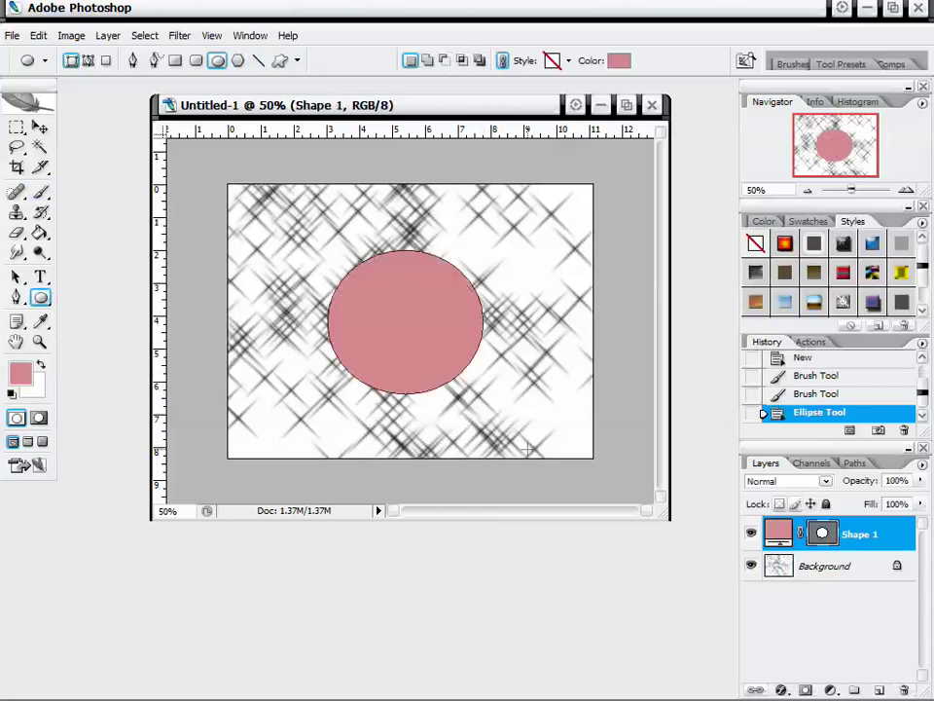
right_click(887, 536)
click(790, 292)
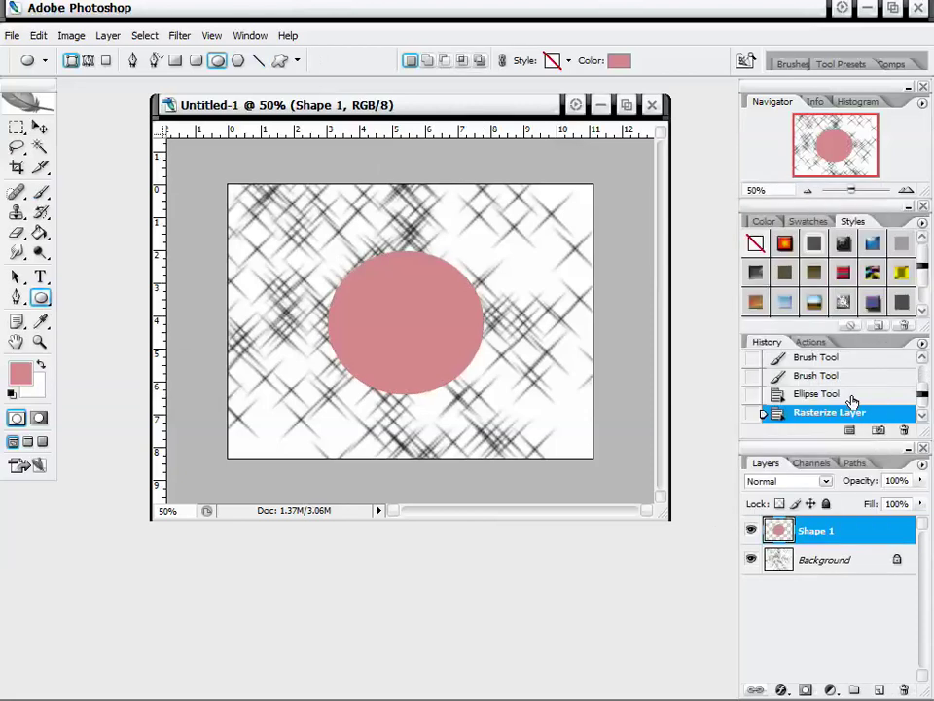
Preview preset styles on the circle: rainbow stripes, tan, red-yellow radial, blue and yellow-orange gradients
click(873, 303)
click(816, 303)
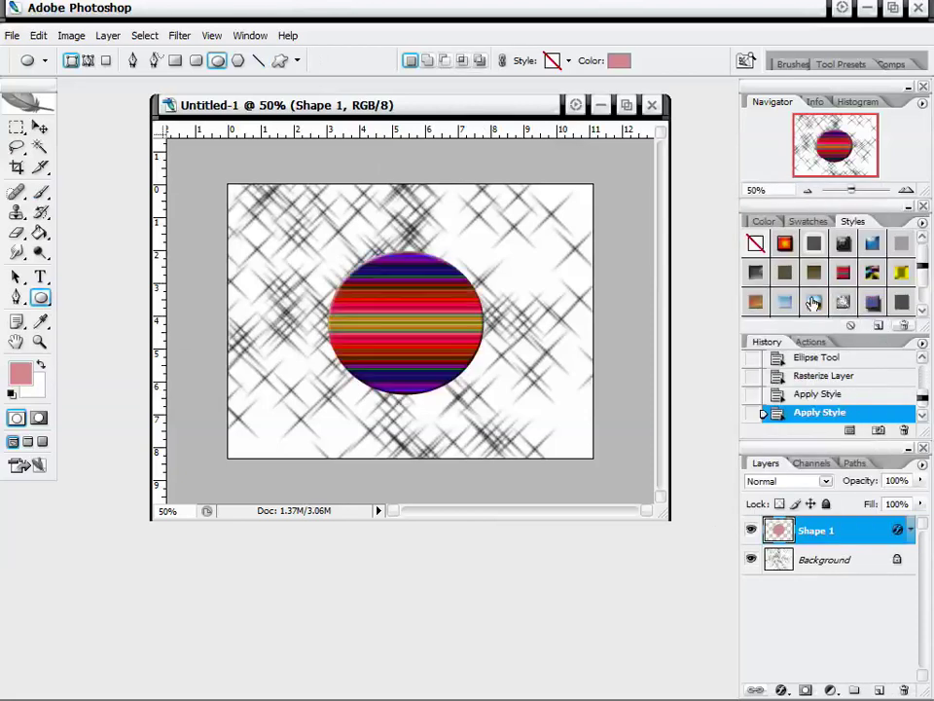
click(800, 285)
click(800, 282)
click(786, 243)
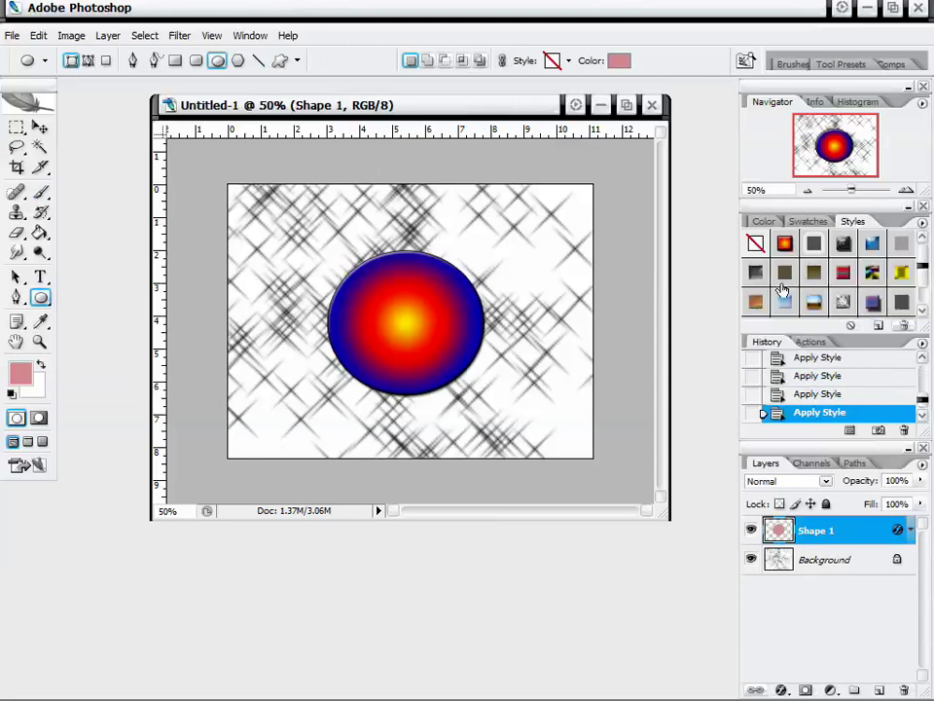
click(813, 303)
click(785, 304)
click(814, 303)
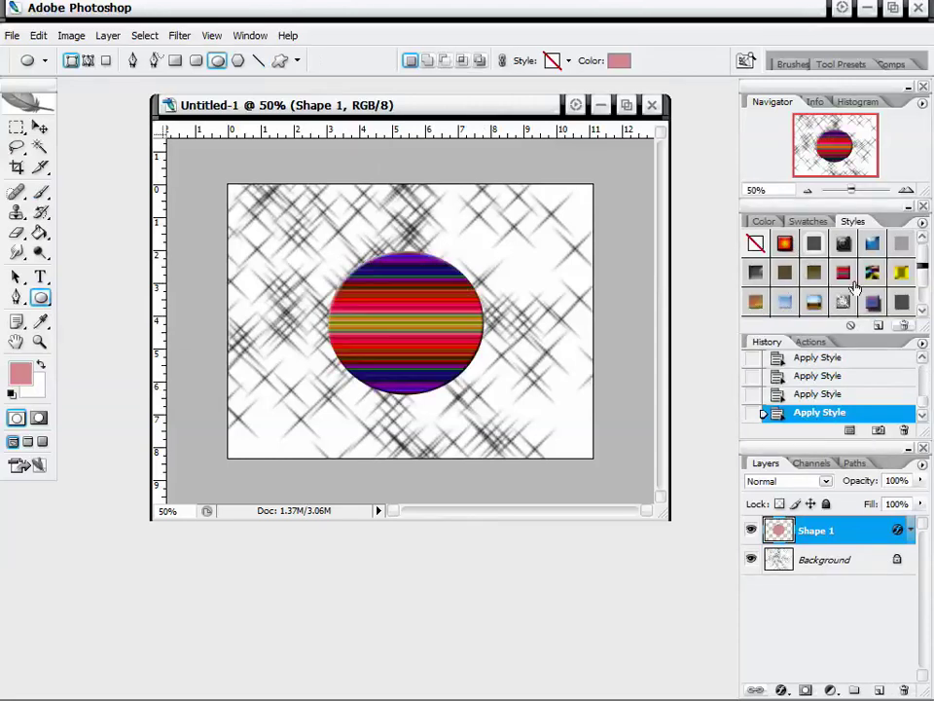
click(872, 273)
click(901, 272)
scroll(893, 288, down, 1)
click(850, 325)
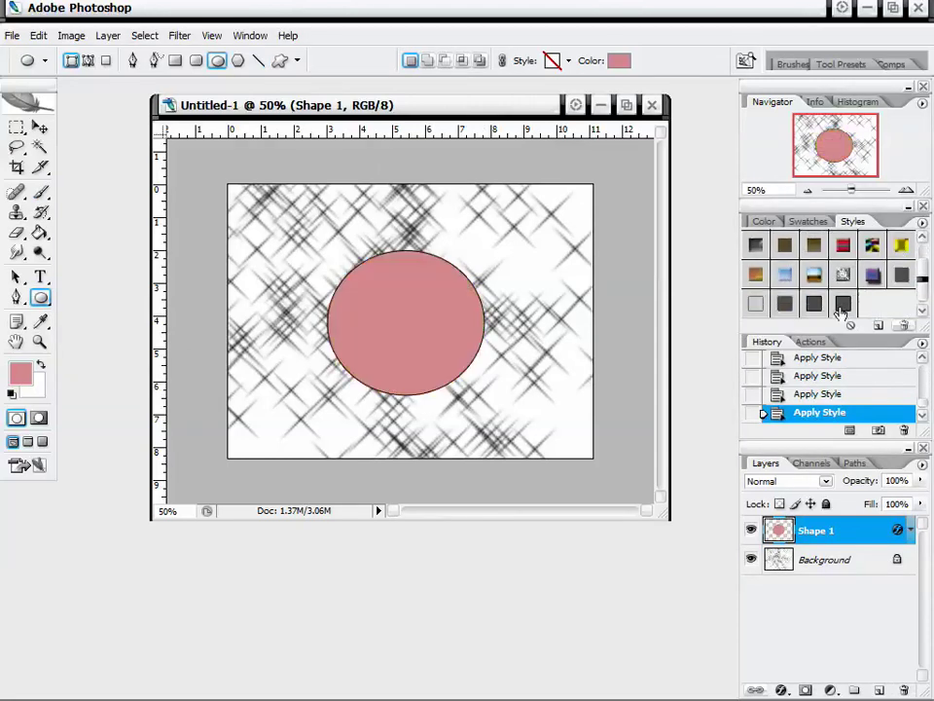
Try outline, rainbow and tan styles, then clear all styles from the circle
click(751, 305)
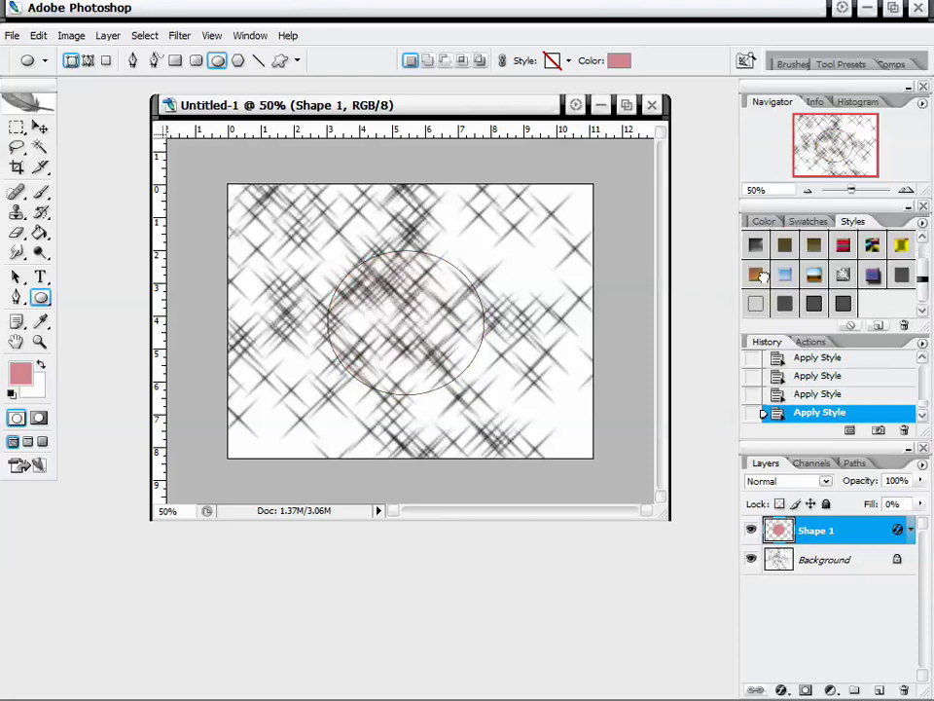
click(814, 273)
click(814, 244)
scroll(841, 297, up, 1)
click(755, 243)
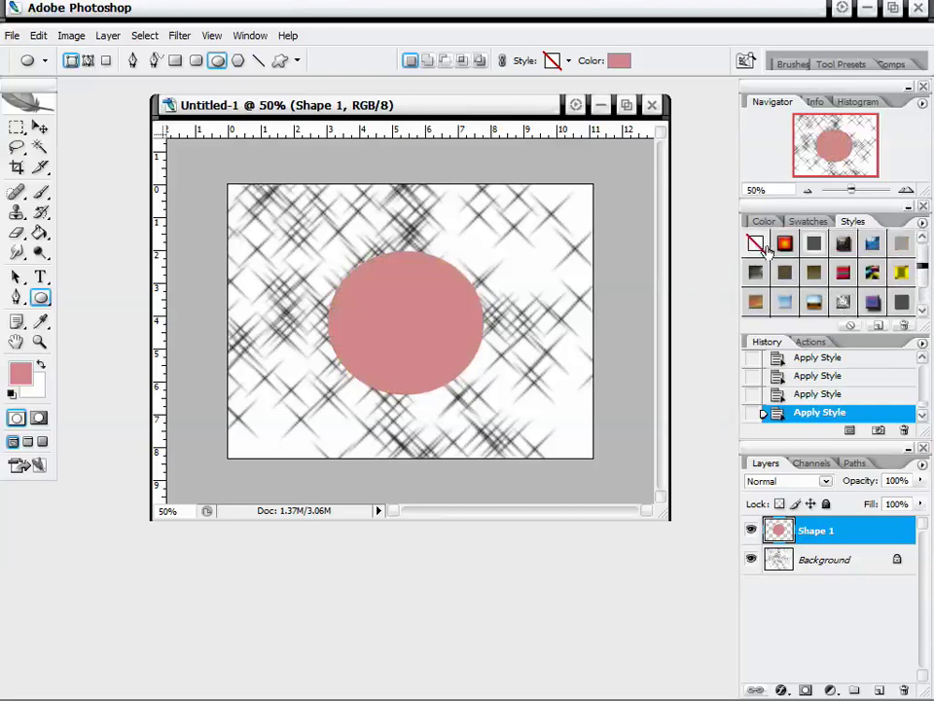
Delete the Shape 1 layer and confirm the deletion
click(808, 221)
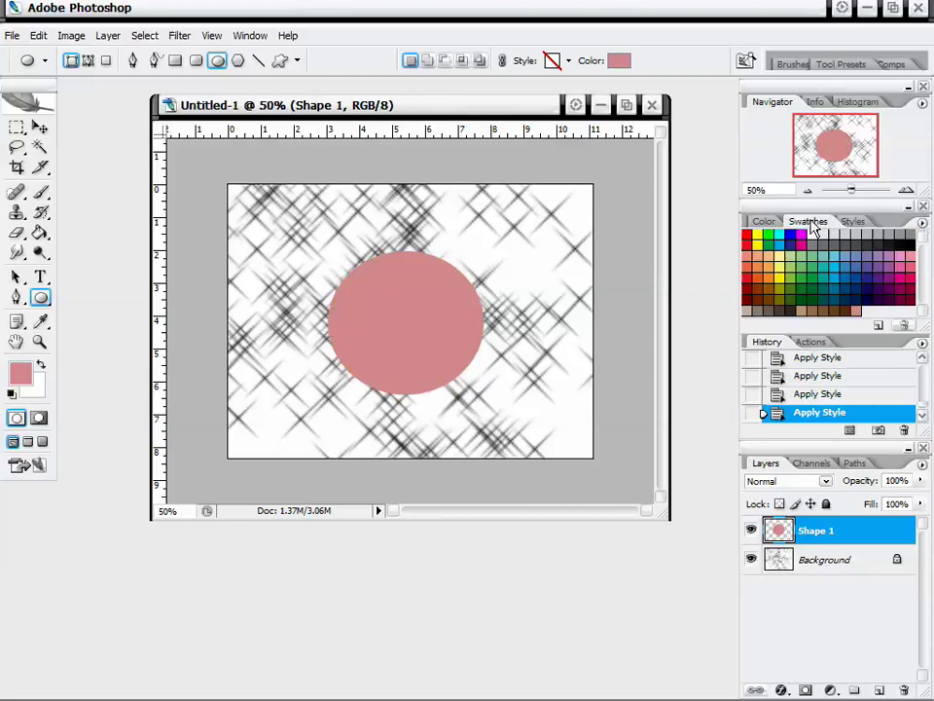
click(764, 223)
right_click(845, 531)
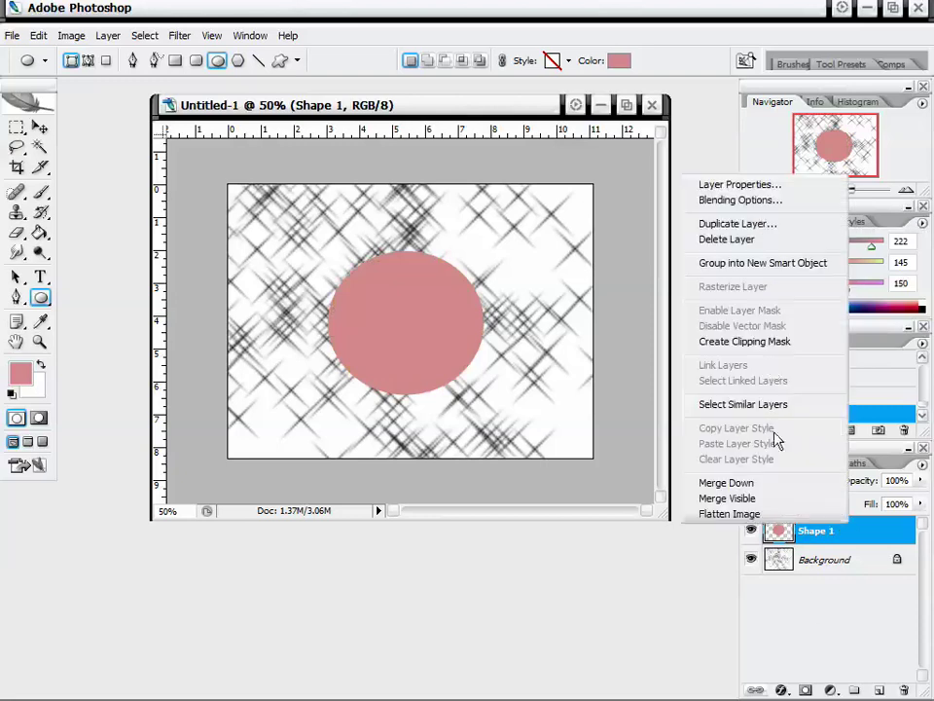
click(728, 238)
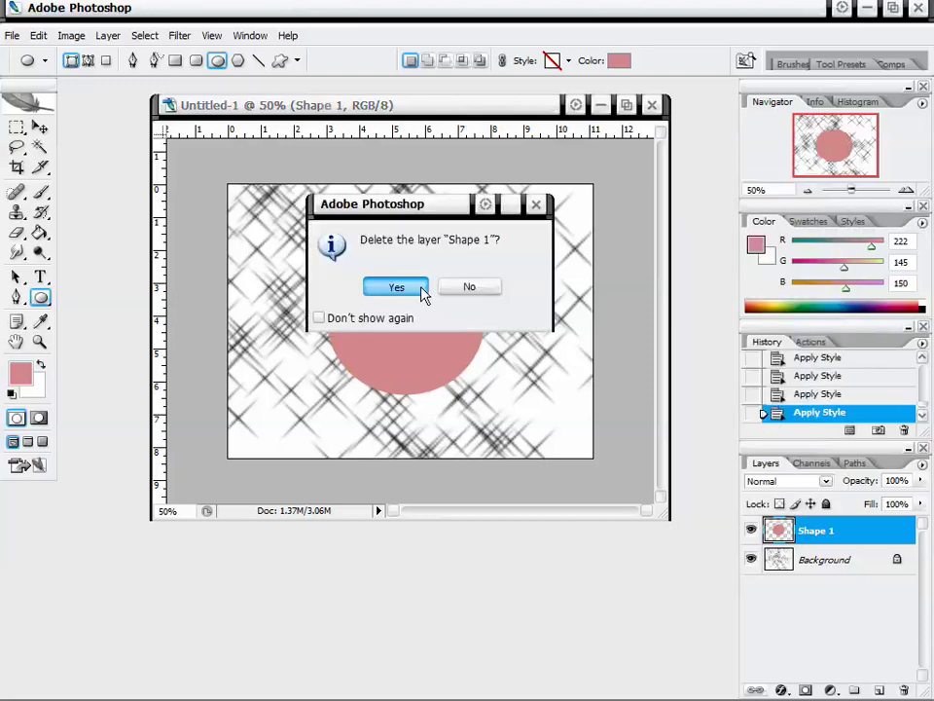
click(382, 286)
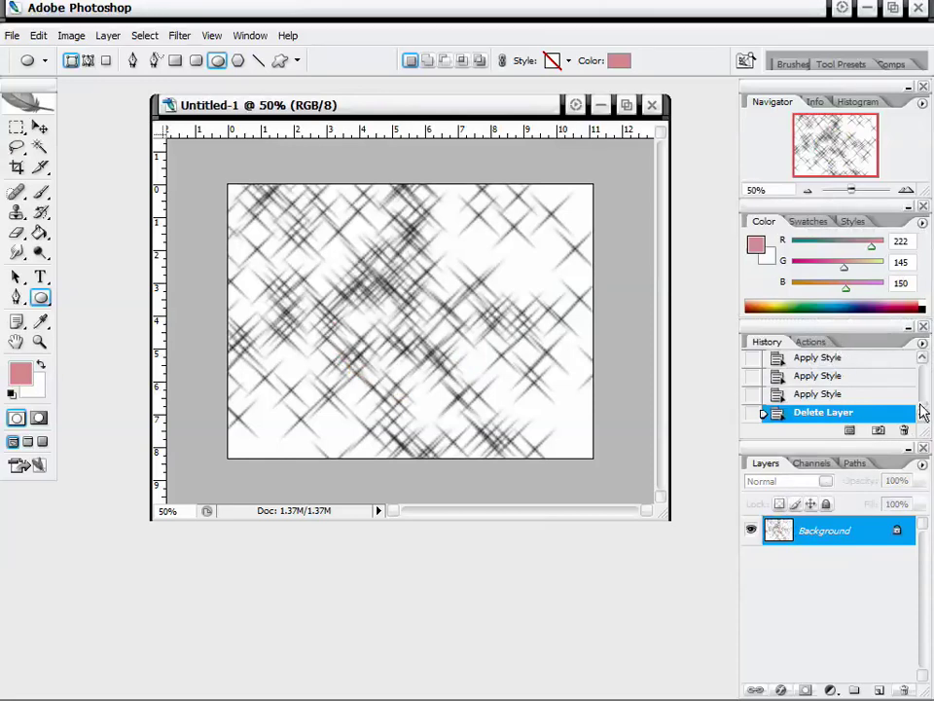
Browse the History states (blank start, snapshot, post-deletion) to bring back the Shape 1 circle
mouse_move(924, 414)
mouse_down()
mouse_move(923, 365)
mouse_move(926, 417)
mouse_up()
drag(927, 412, 924, 365)
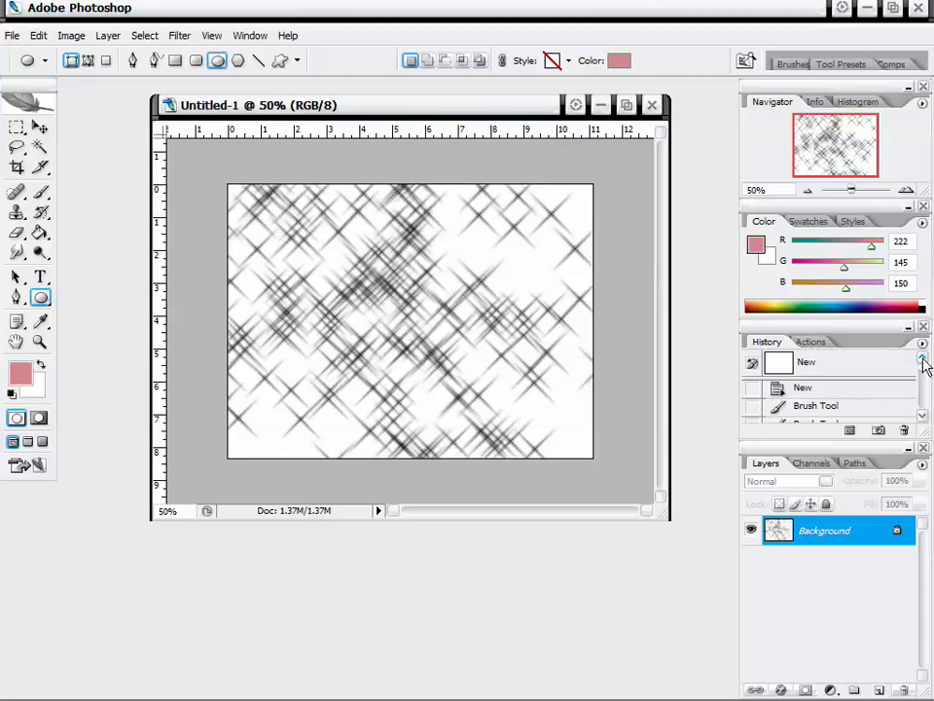
drag(927, 377, 927, 412)
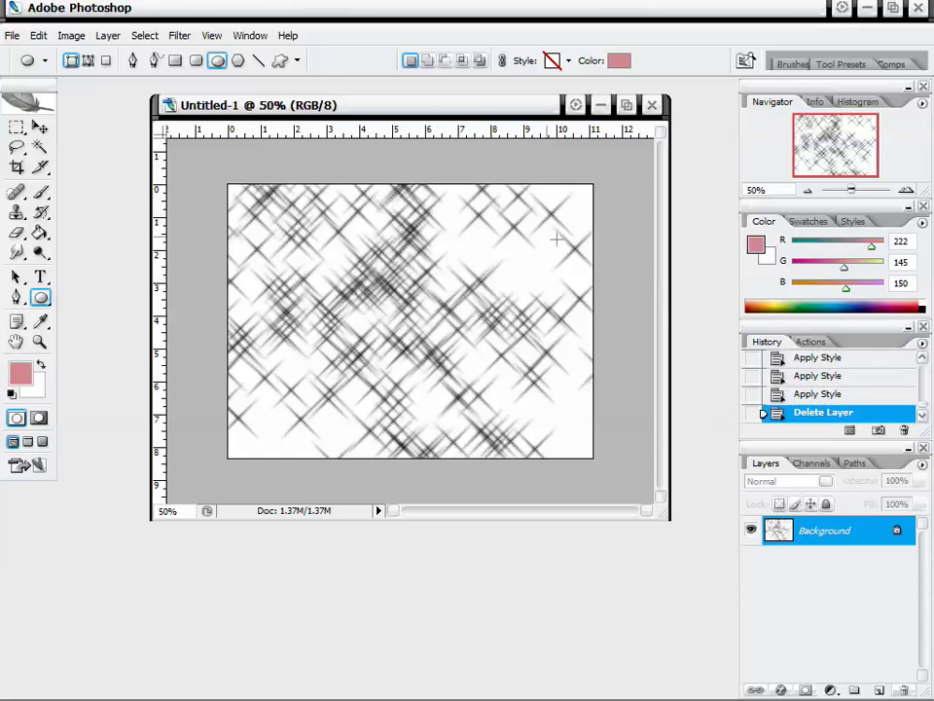
click(40, 191)
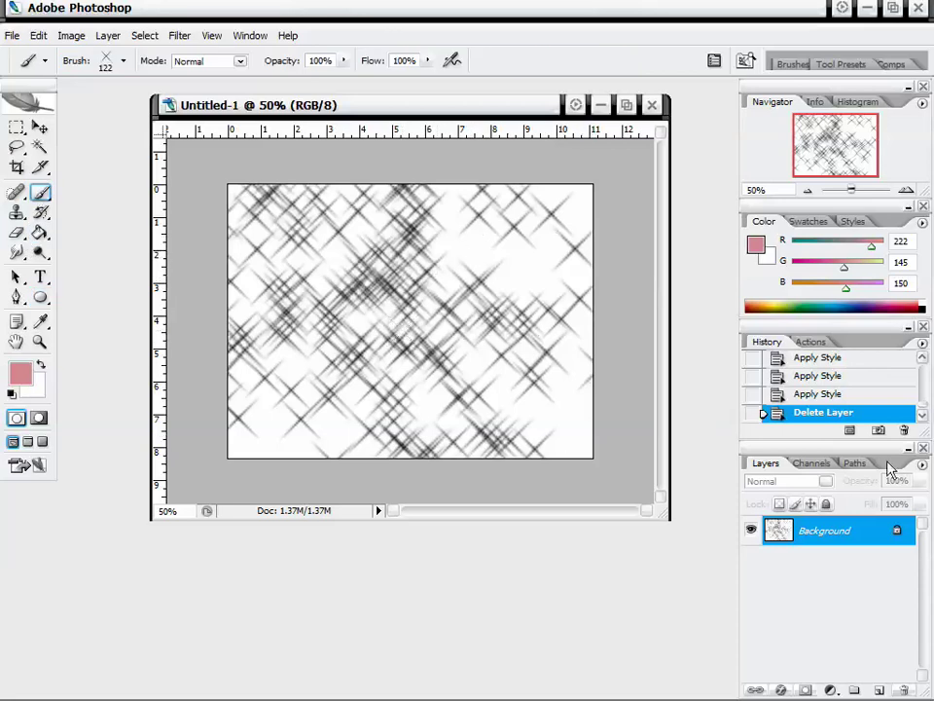
drag(923, 406, 923, 371)
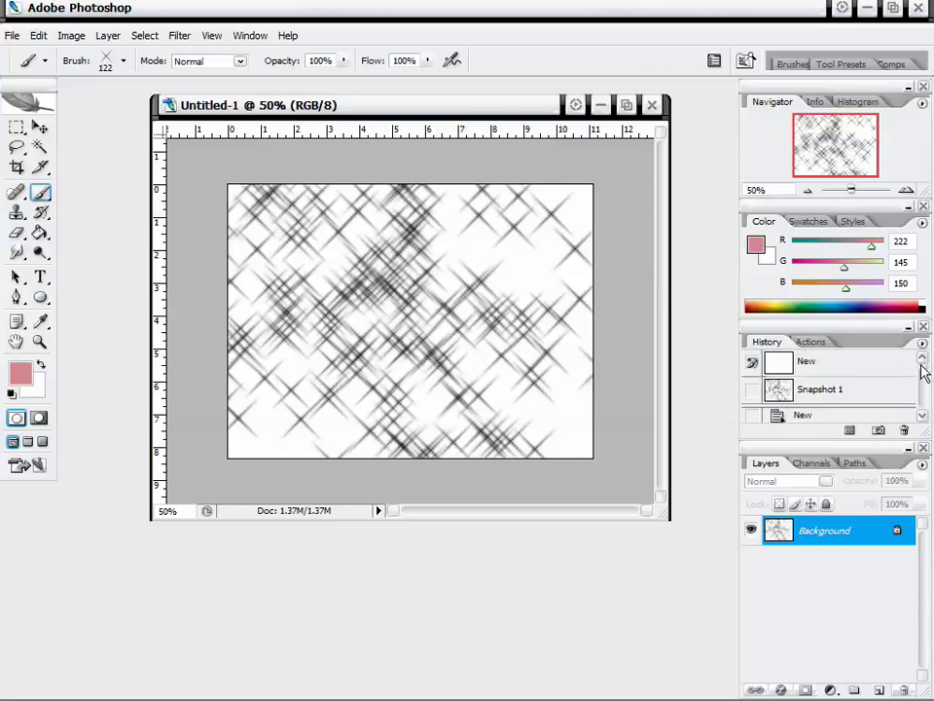
click(831, 363)
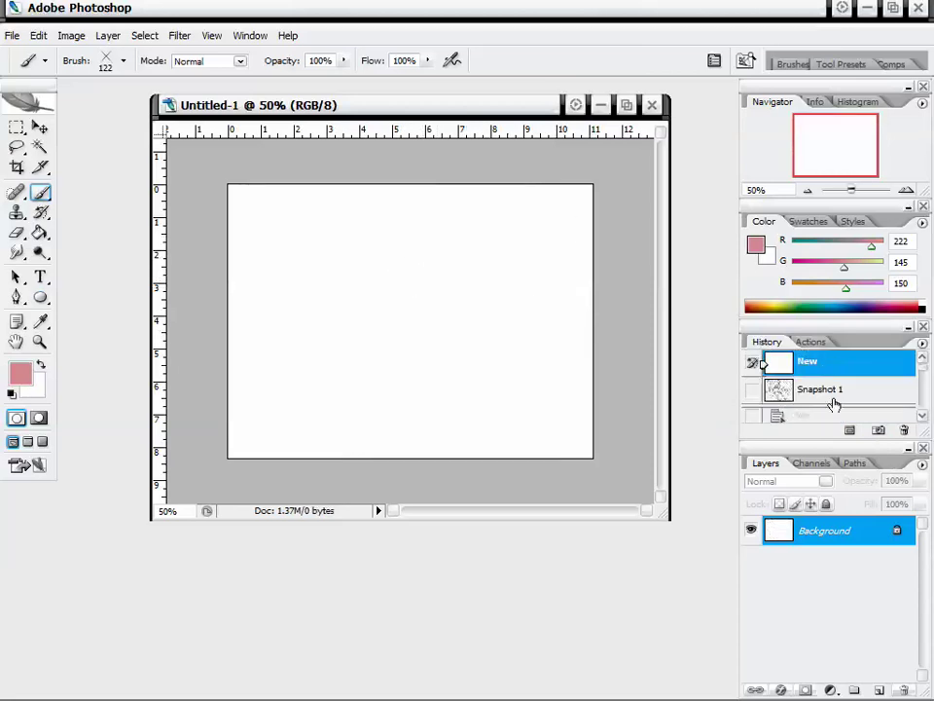
click(835, 391)
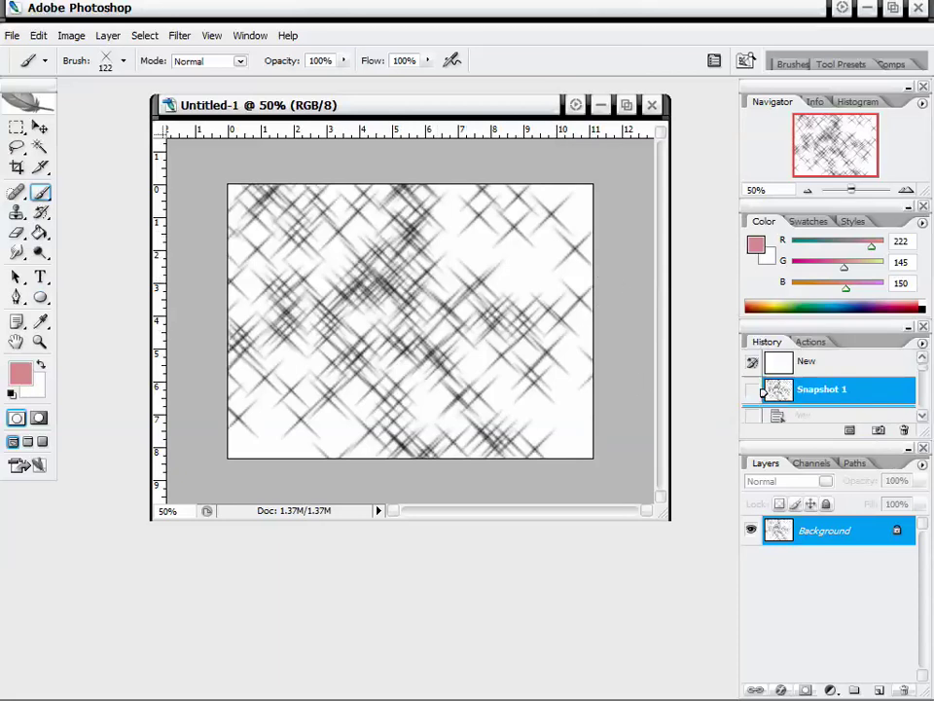
drag(927, 374, 926, 395)
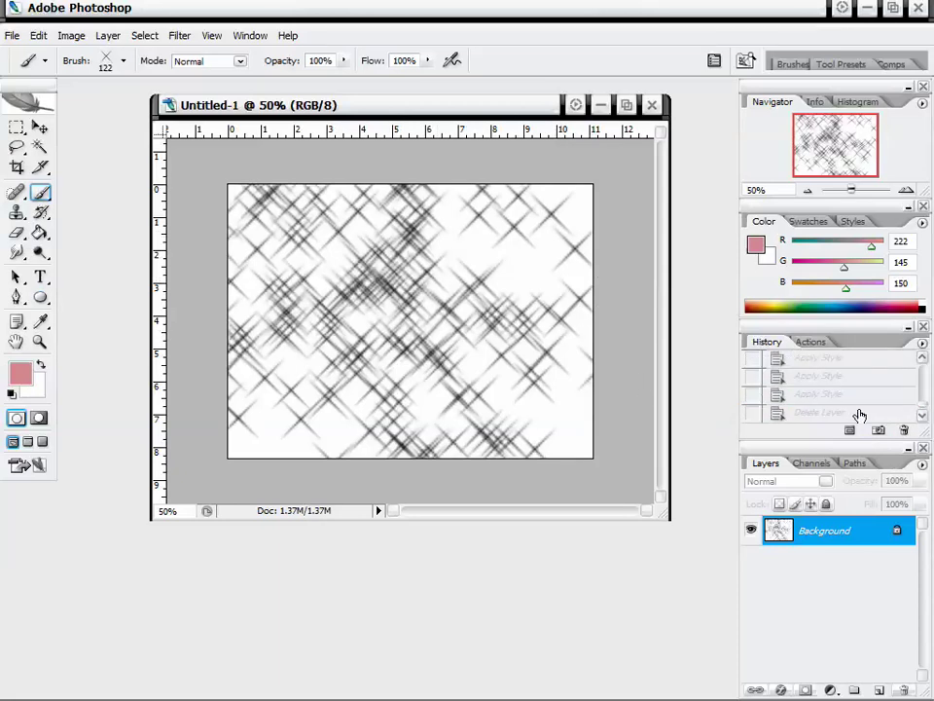
click(858, 414)
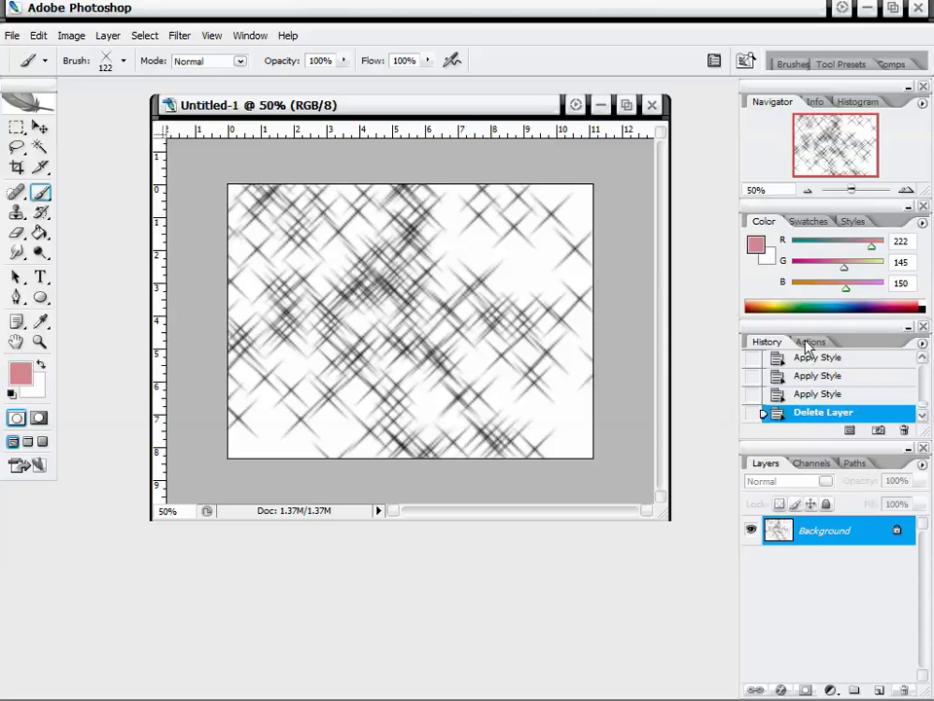
drag(923, 410, 925, 392)
scroll(927, 392, down, 1)
Jump between History states, ending at the state after deleting the circle
click(836, 394)
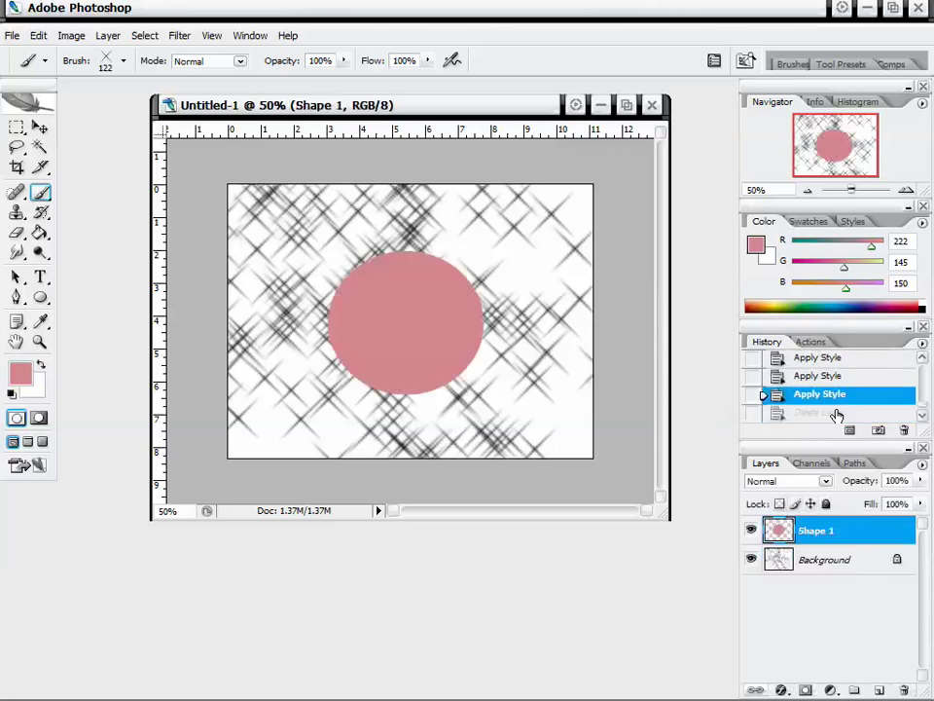
click(836, 414)
click(835, 362)
click(835, 393)
click(835, 413)
Show the Actions palette and collapse the Default Actions and Set 1 sets
click(811, 341)
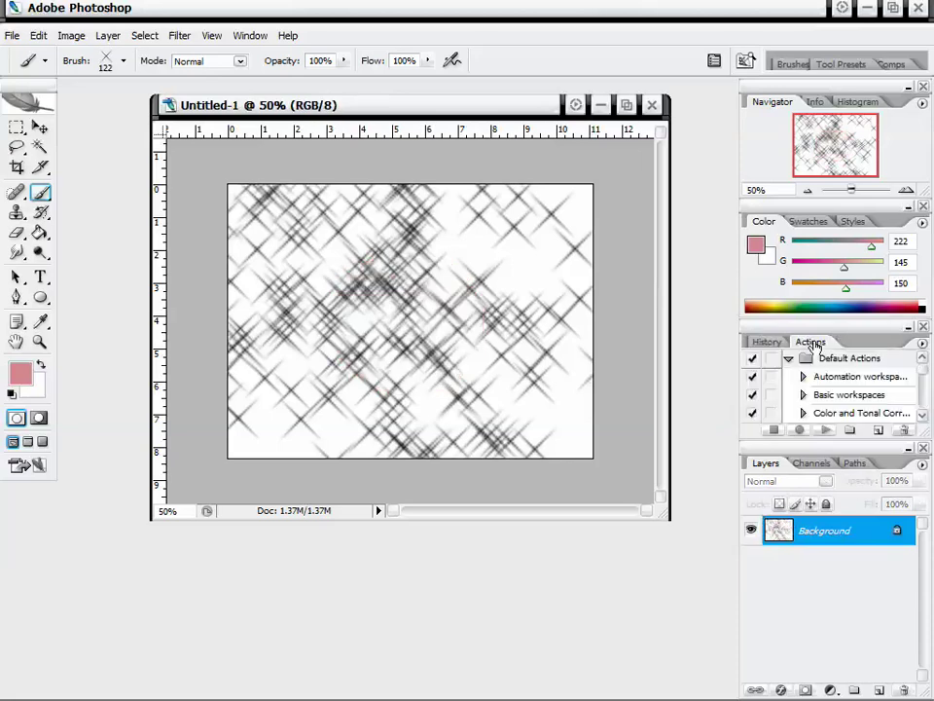
mouse_move(924, 376)
mouse_down()
mouse_move(927, 407)
mouse_move(929, 390)
mouse_move(851, 377)
mouse_up()
click(788, 359)
click(788, 377)
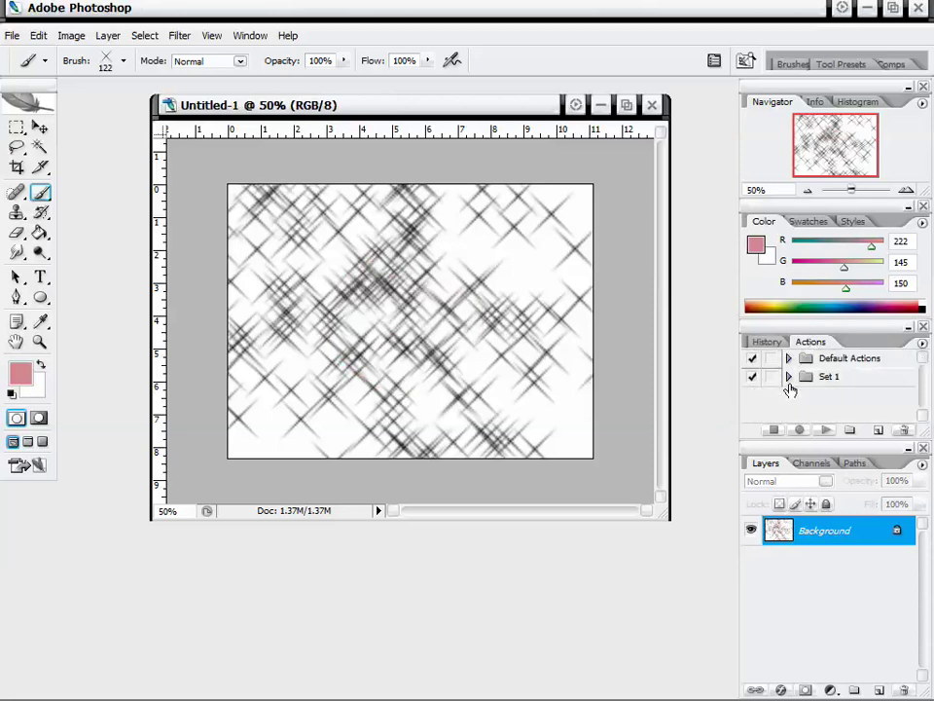
click(789, 359)
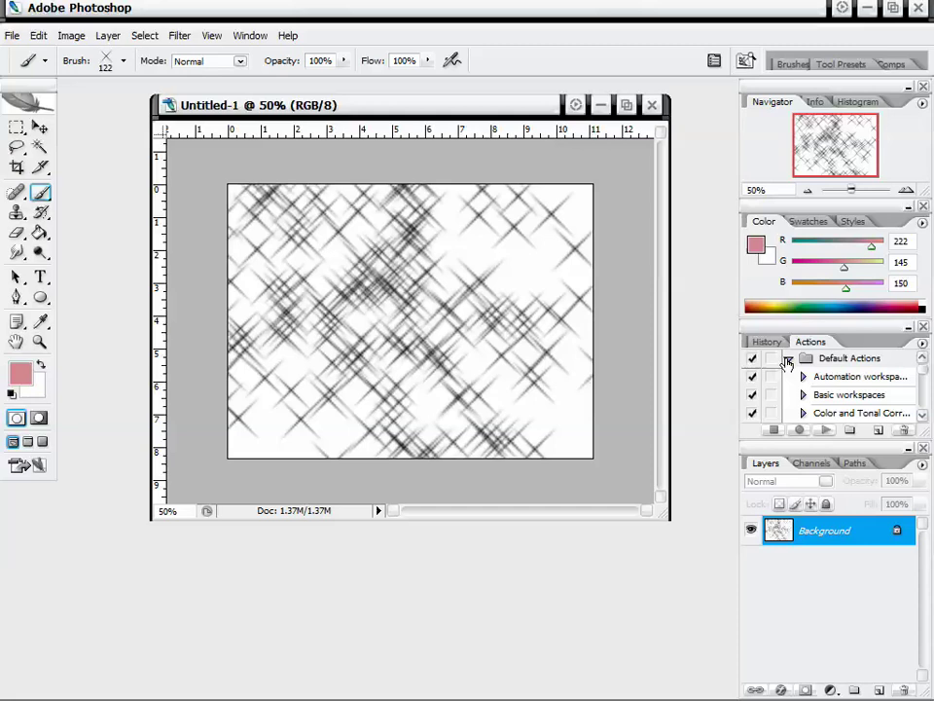
click(788, 360)
click(788, 378)
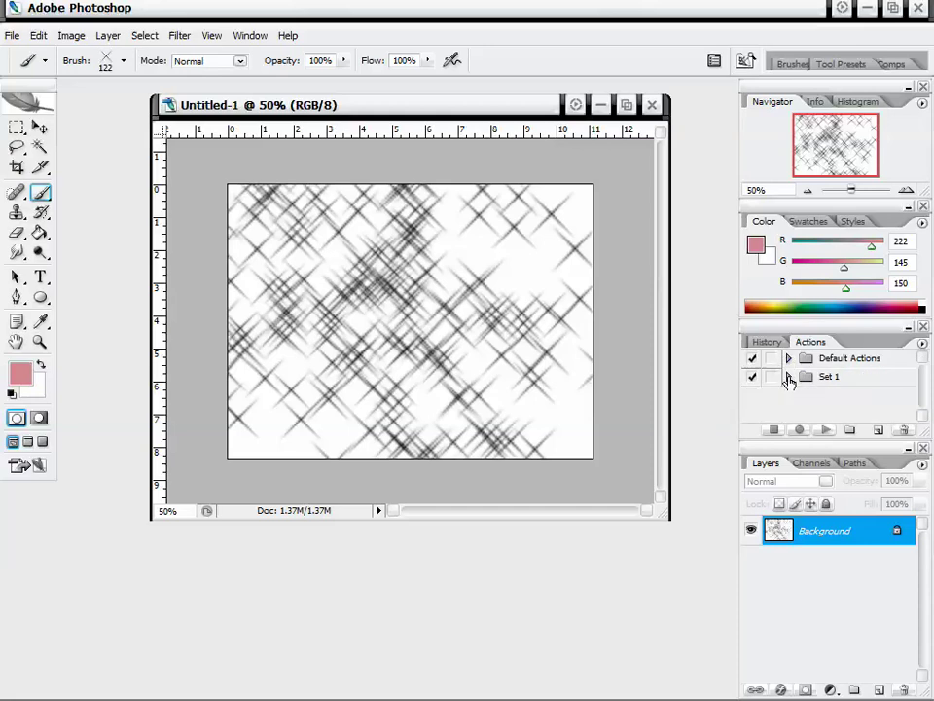
Paint scattered pink brush marks across the canvas and select the Rectangle shape tool
click(443, 265)
mouse_move(443, 265)
mouse_down()
mouse_move(413, 317)
mouse_move(402, 250)
mouse_up()
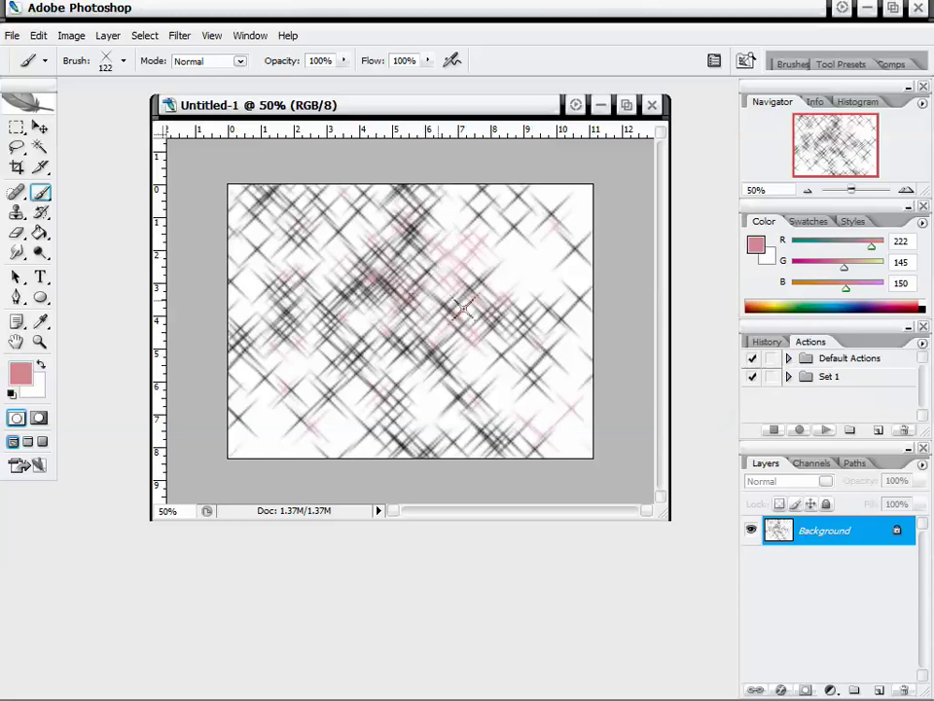
click(16, 127)
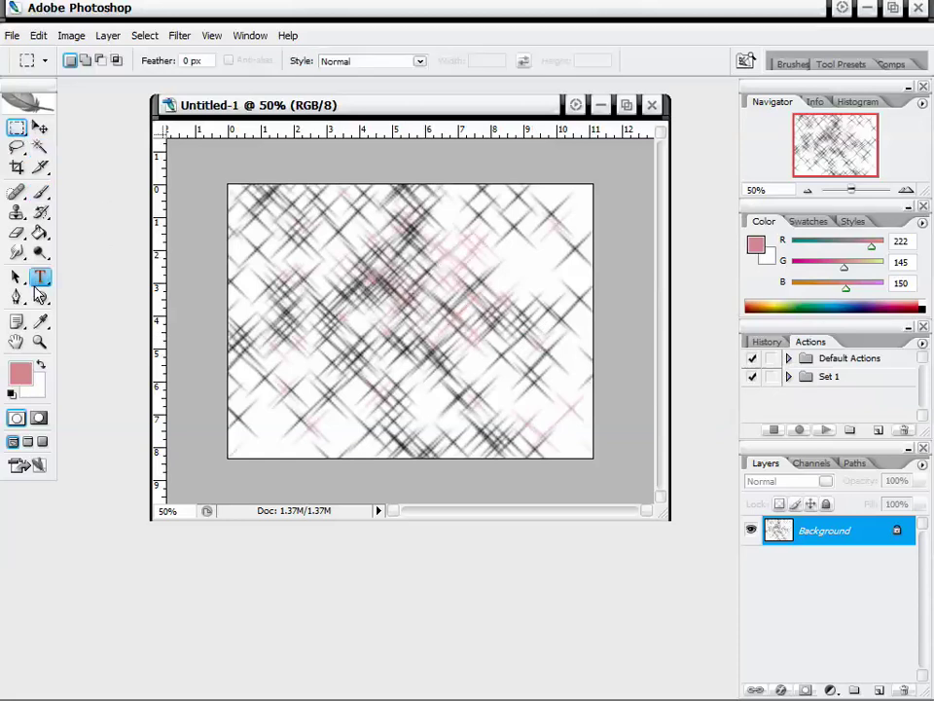
click(40, 298)
drag(40, 299, 87, 304)
drag(366, 286, 518, 400)
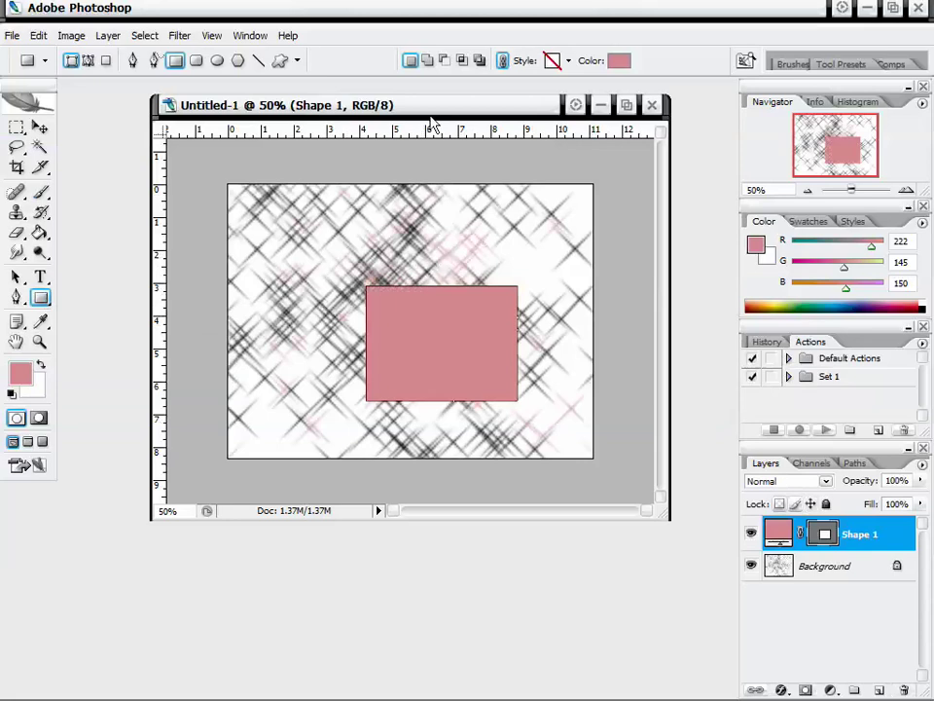
click(788, 358)
click(789, 358)
click(822, 358)
click(788, 358)
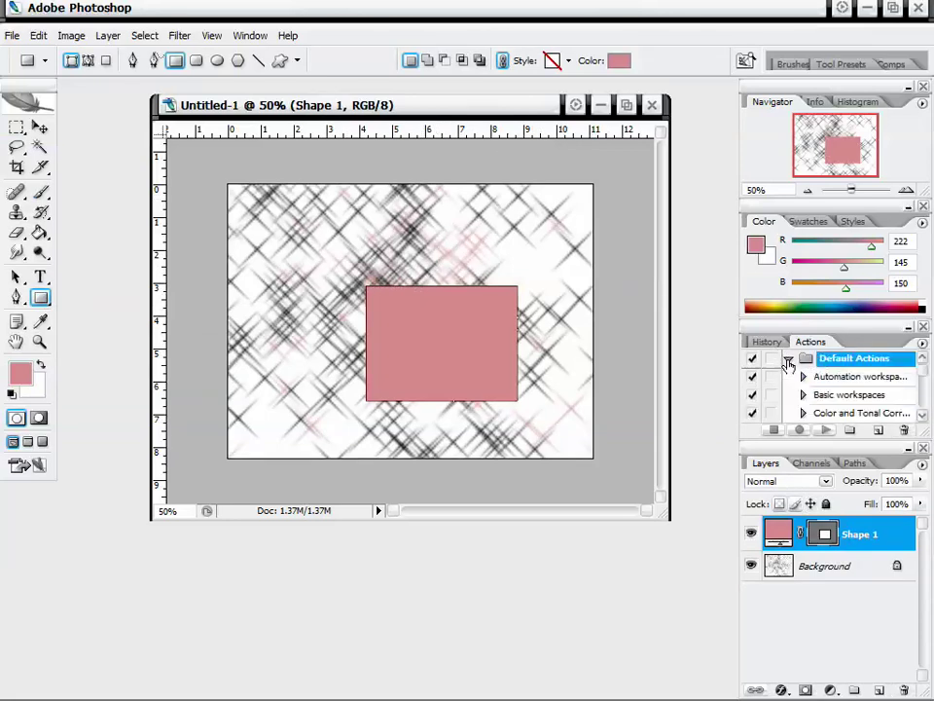
click(789, 359)
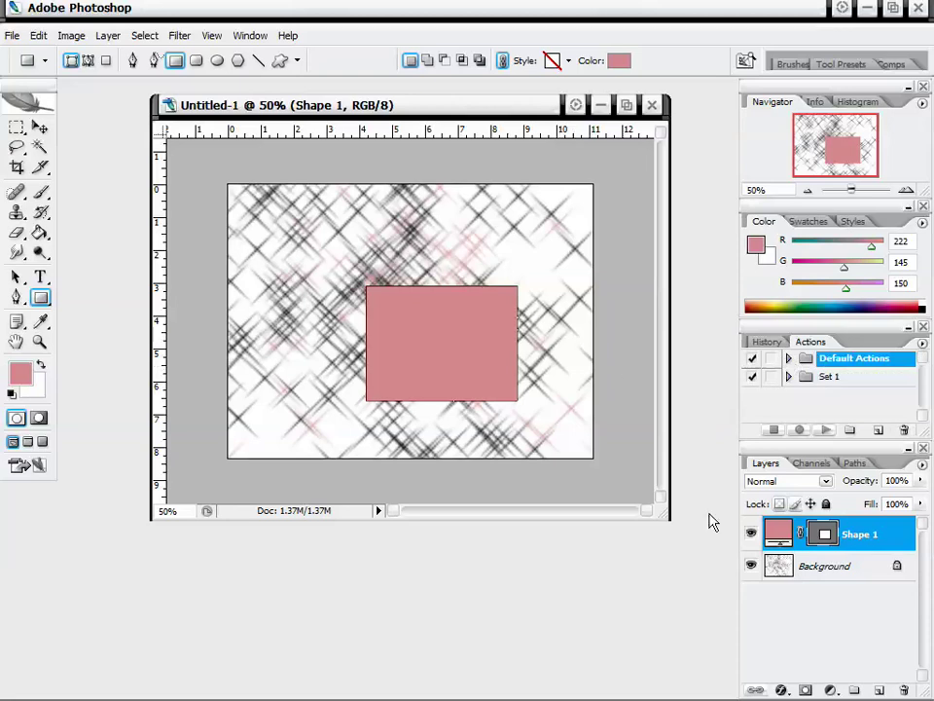
right_click(872, 533)
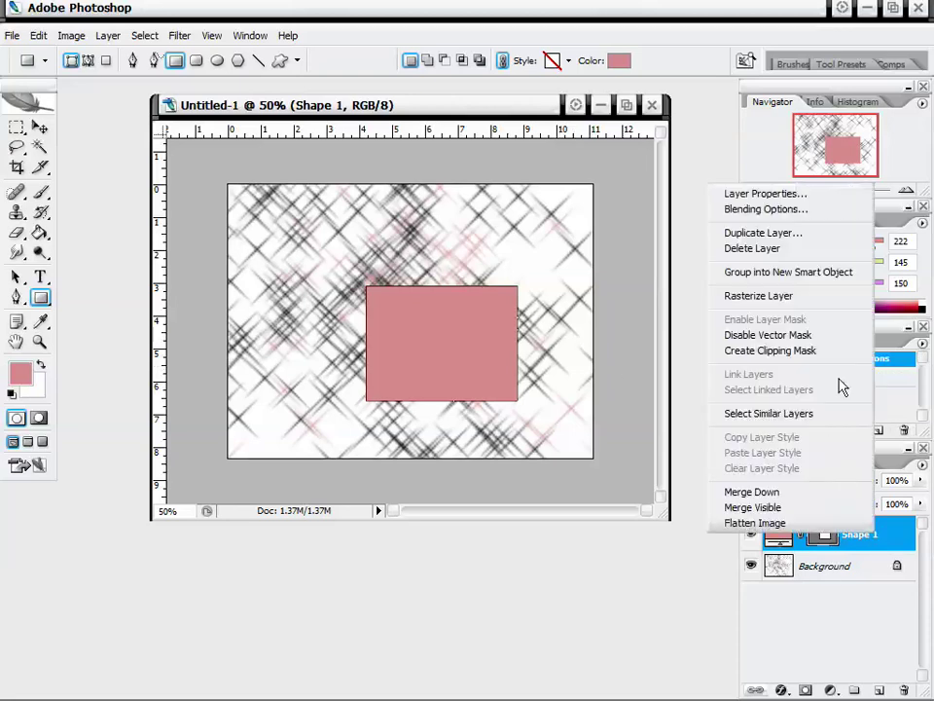
click(752, 248)
click(389, 286)
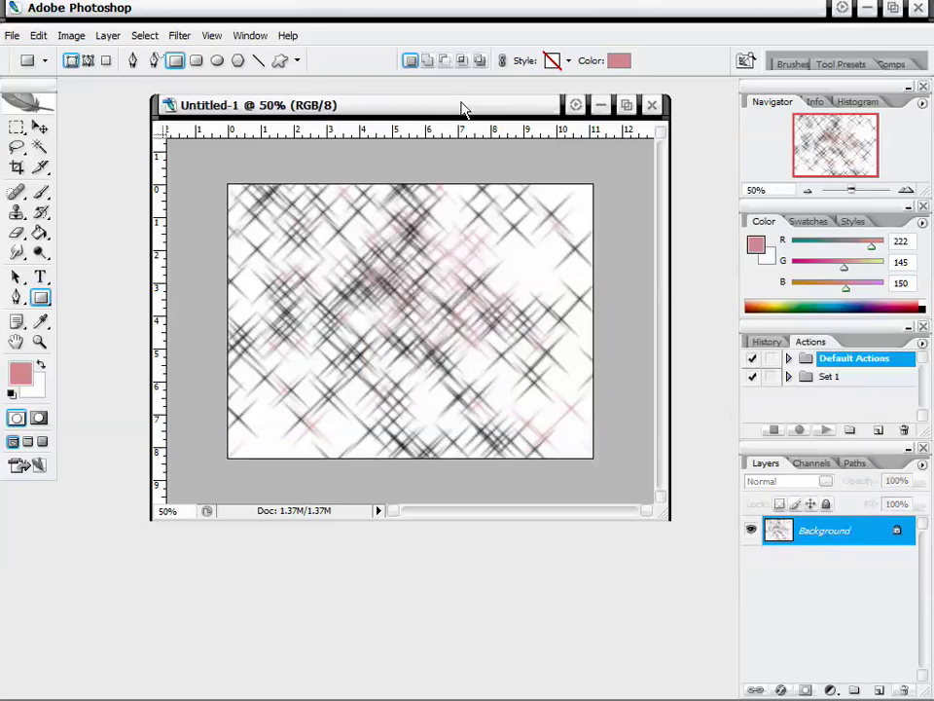
drag(462, 107, 467, 102)
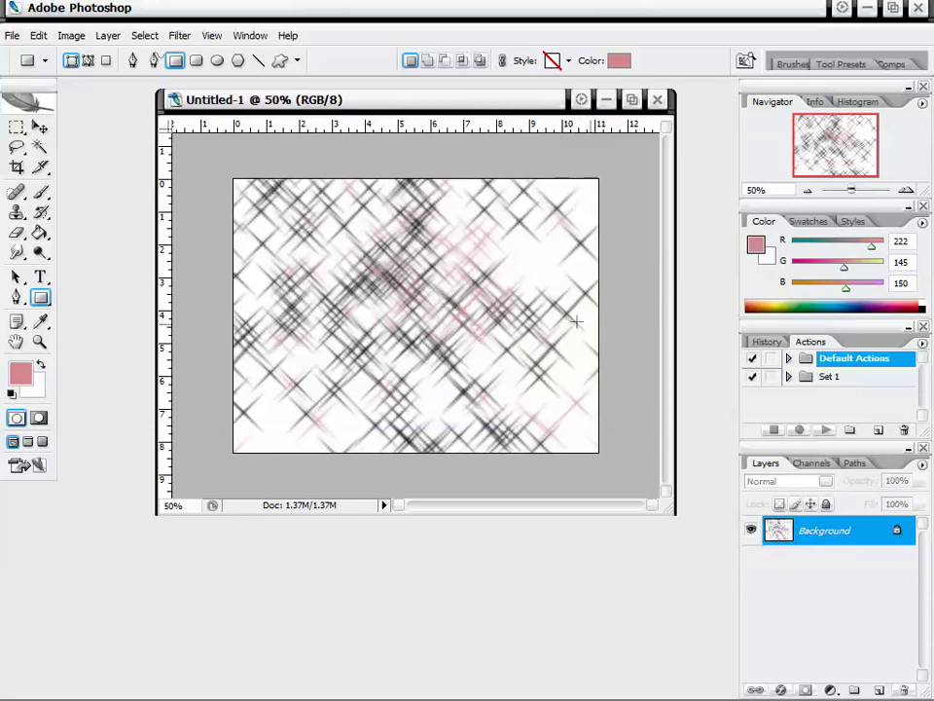
click(760, 343)
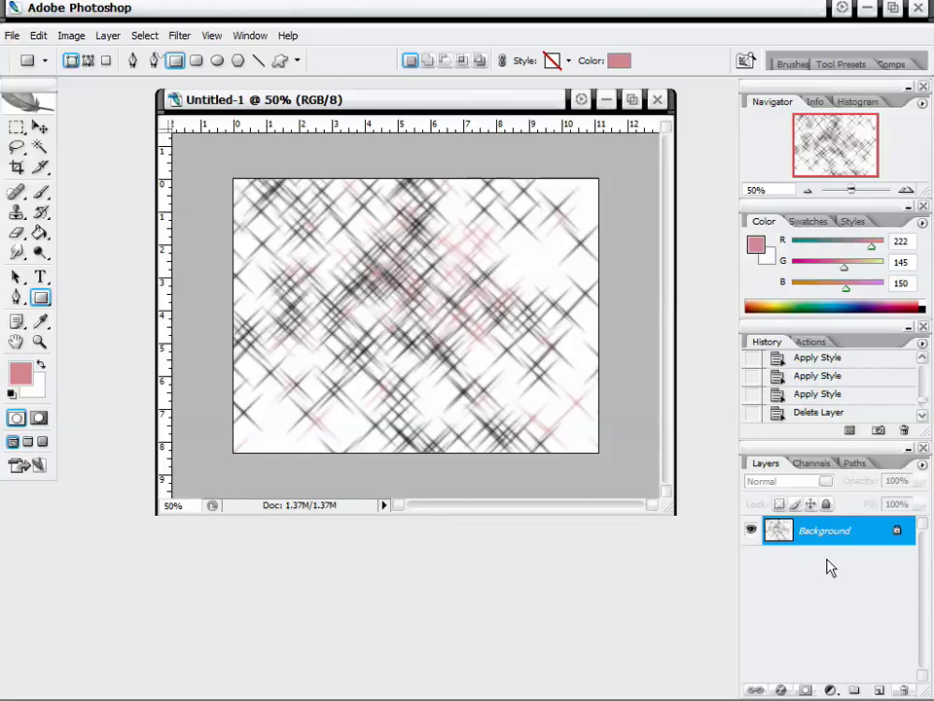
Create a new layer named 'Test Layer' from the Layers palette menu, then select the Background
click(924, 471)
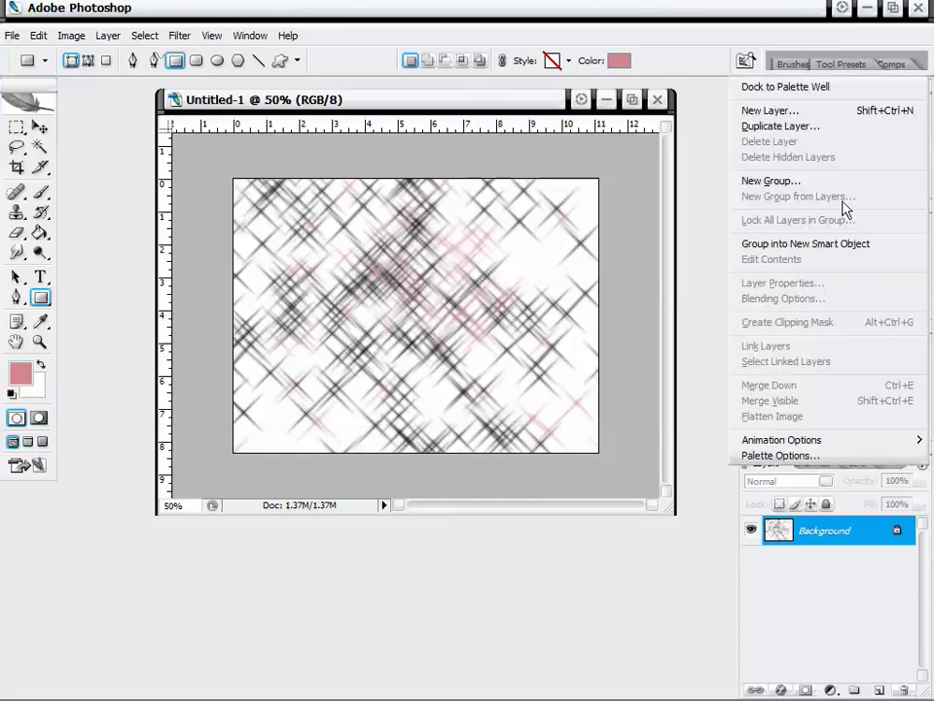
click(757, 106)
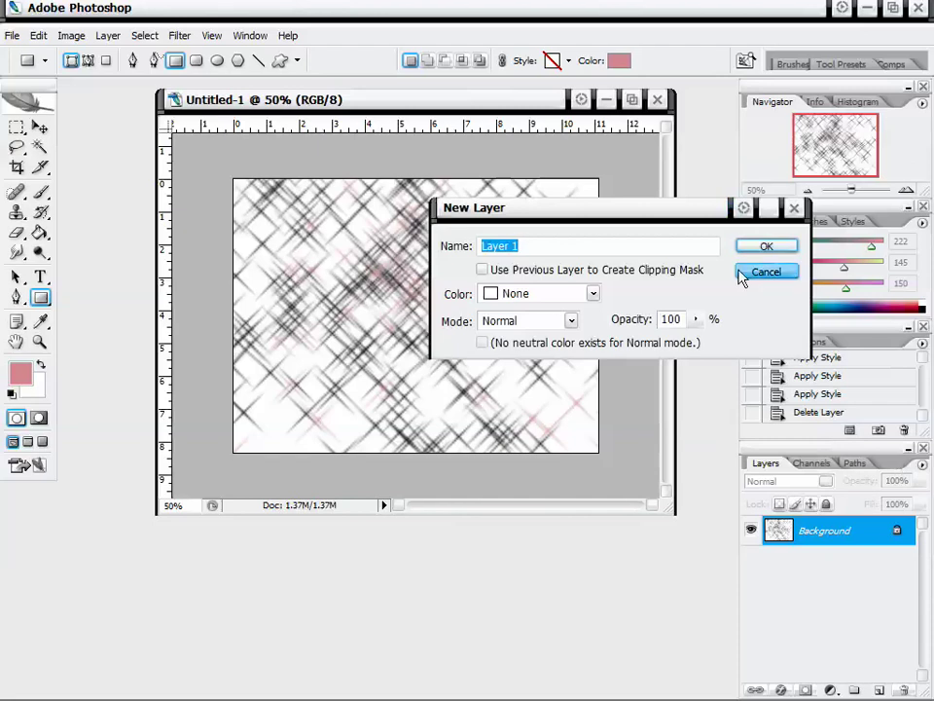
drag(586, 214, 586, 231)
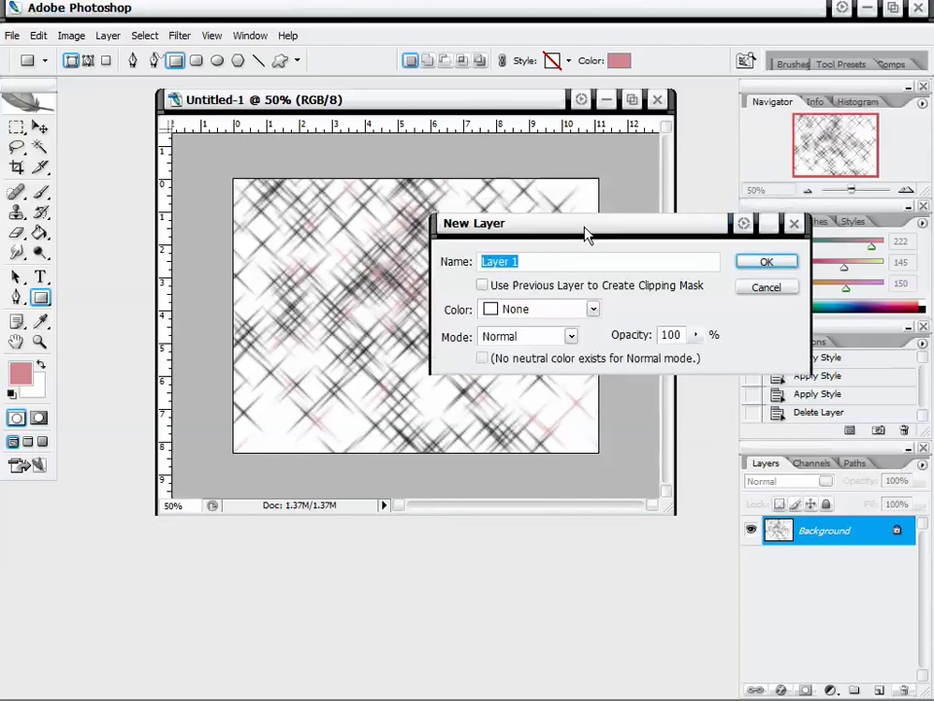
text(Test)
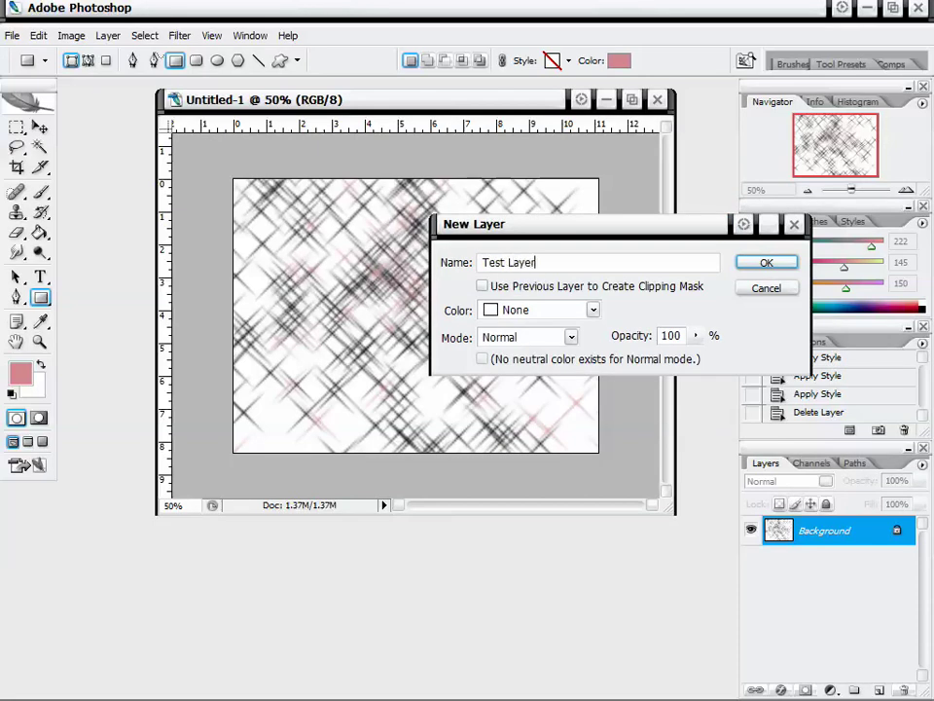
key(Return)
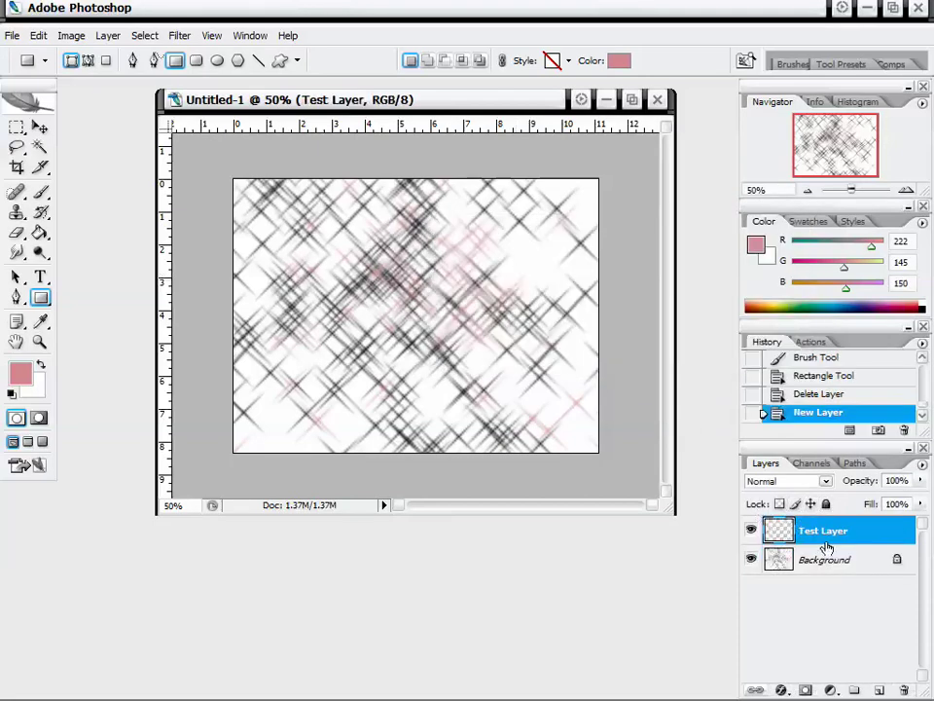
key(alt+bracketleft)
Reactivate Test Layer, take the Brush, and set the foreground colour to blue
click(823, 536)
click(40, 192)
click(20, 373)
click(505, 292)
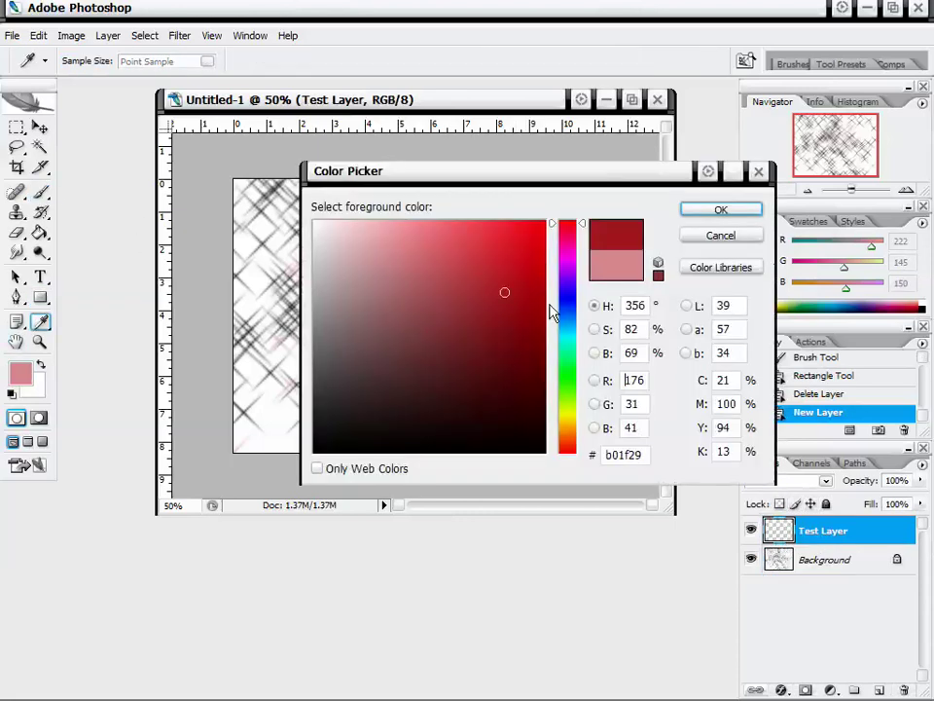
click(551, 307)
click(720, 210)
Scribble blue loops with a 9 px brush and toggle Test Layer's visibility off and on
right_click(336, 253)
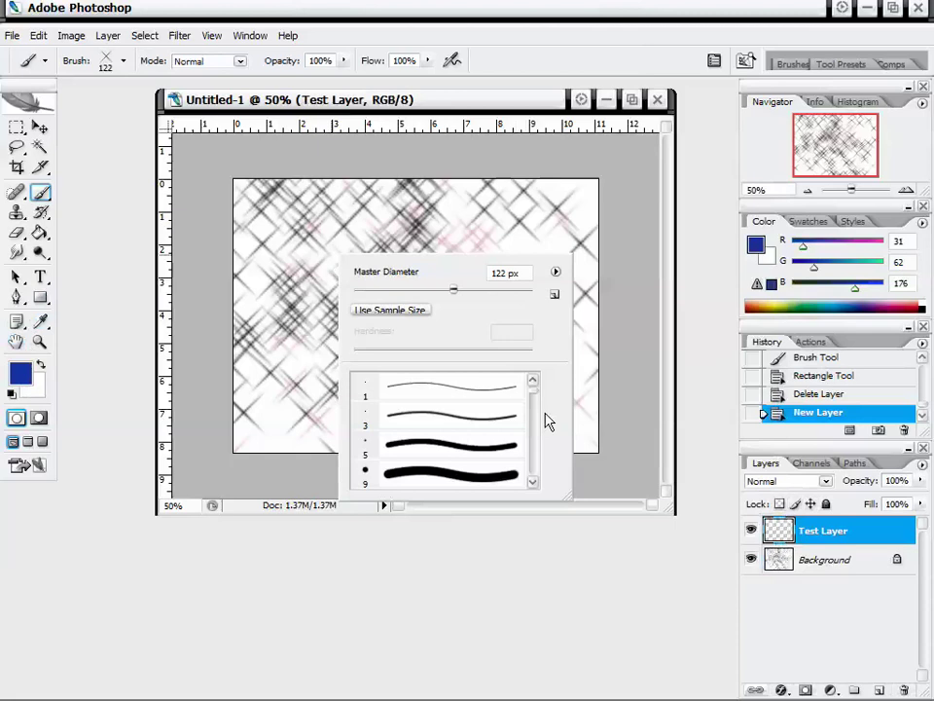
click(483, 475)
key(Return)
mouse_move(342, 290)
mouse_down()
mouse_move(485, 347)
mouse_move(389, 321)
mouse_move(255, 389)
mouse_move(448, 390)
mouse_move(362, 461)
mouse_move(419, 195)
mouse_move(487, 283)
mouse_up()
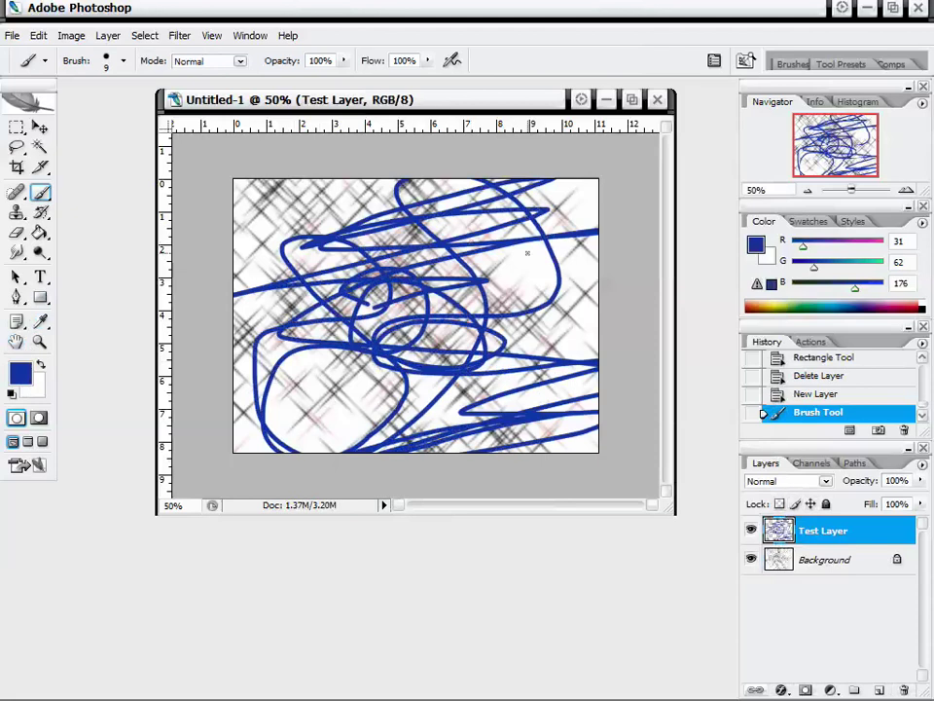
click(750, 529)
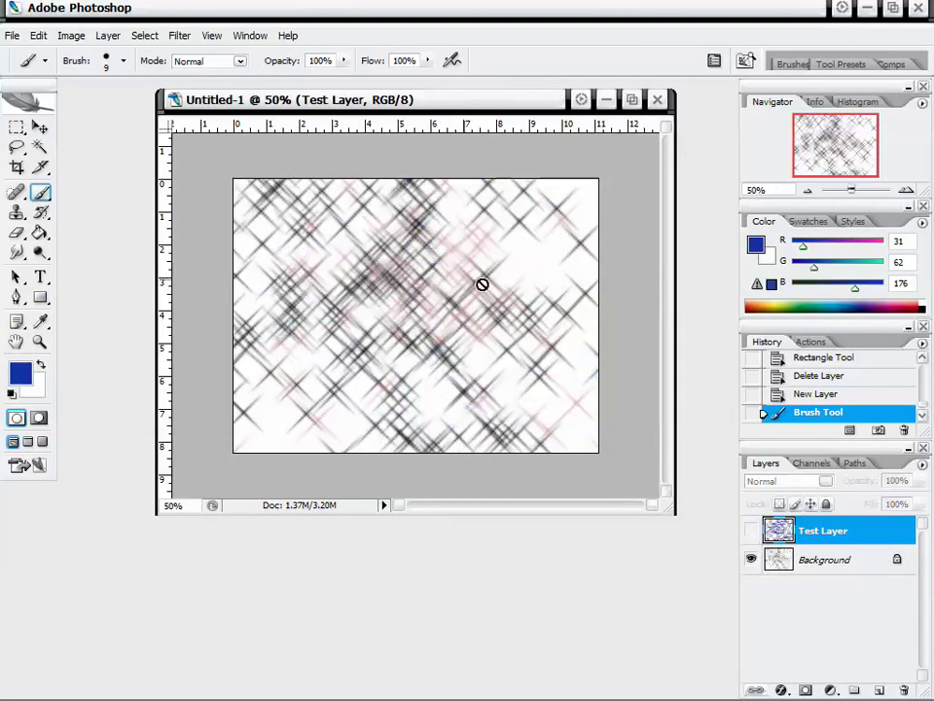
click(752, 532)
click(752, 532)
click(753, 531)
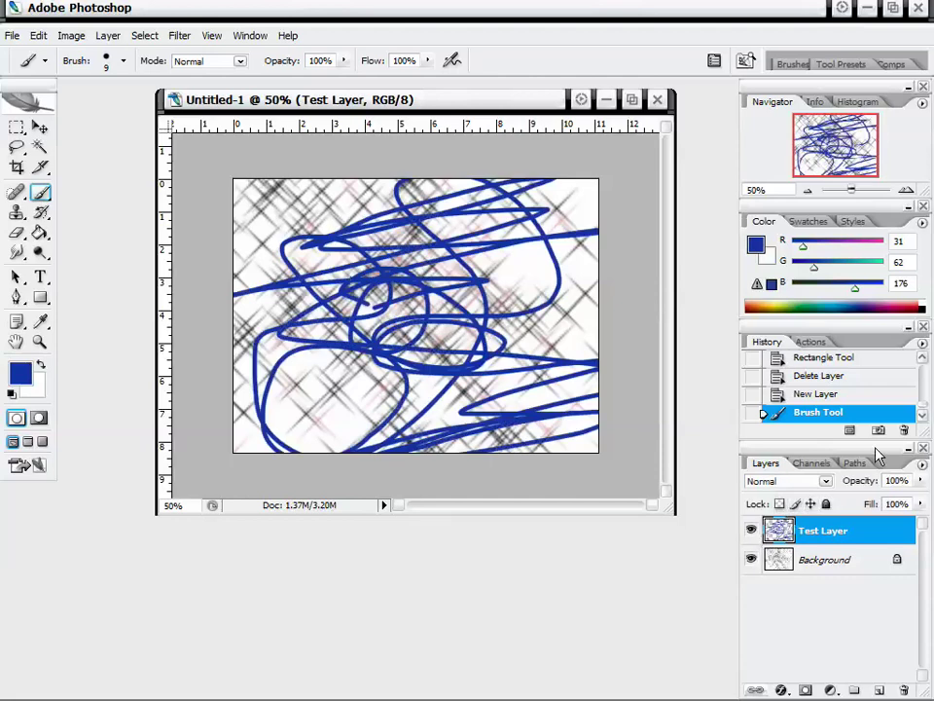
Create a new Layer 1 and paint dark red loops (R176 G31 B31) over the blue strokes
click(922, 465)
click(779, 108)
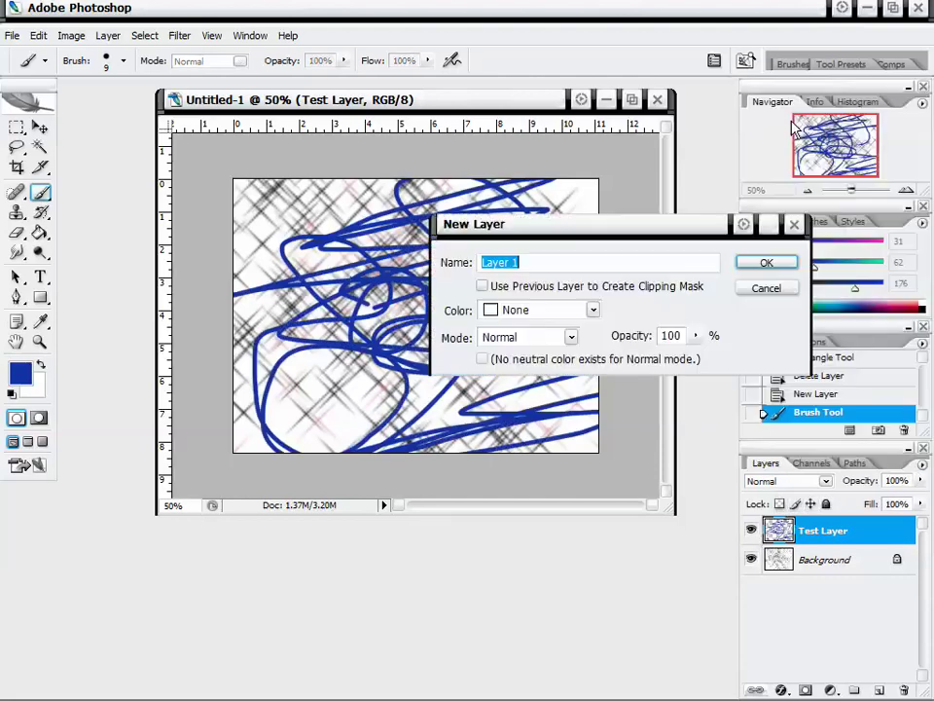
key(Return)
click(21, 374)
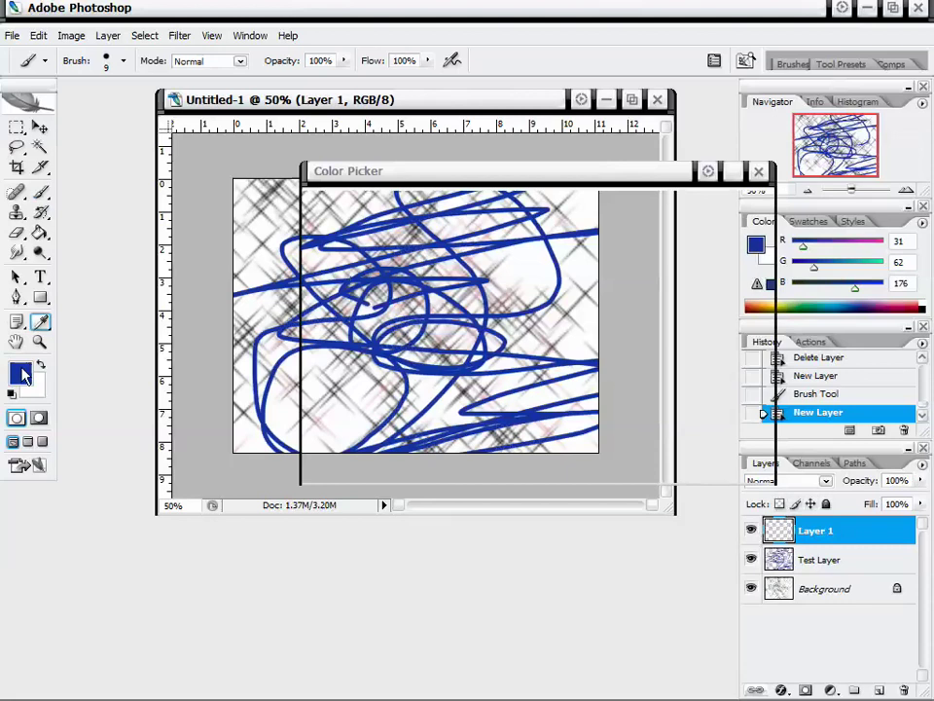
drag(562, 309, 562, 451)
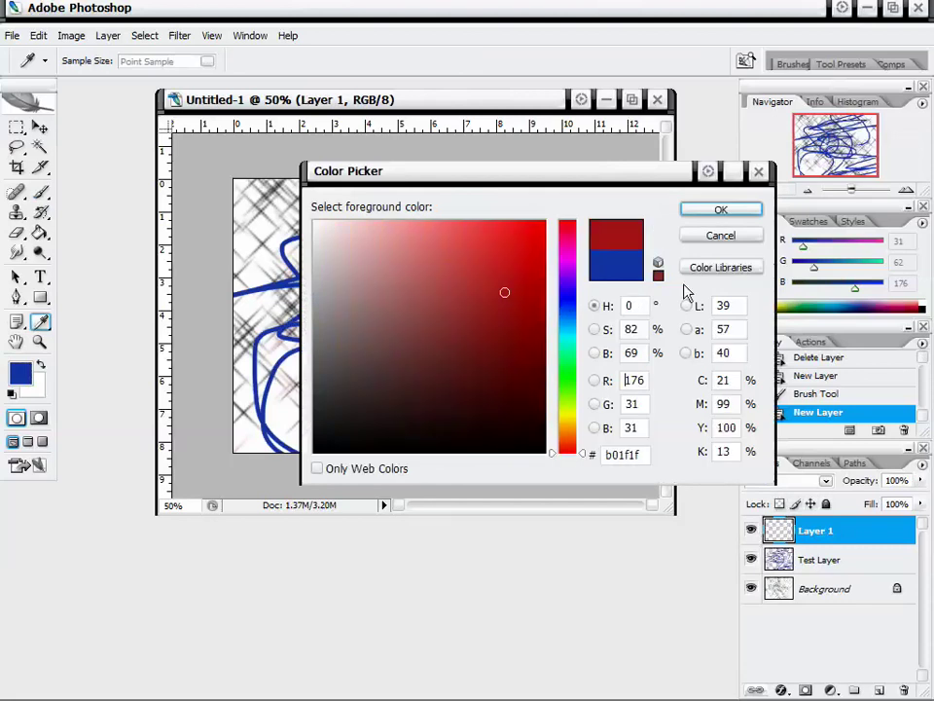
click(721, 210)
mouse_move(389, 253)
mouse_down()
mouse_move(397, 314)
mouse_move(392, 196)
mouse_move(567, 284)
mouse_move(485, 350)
mouse_move(564, 384)
mouse_move(421, 466)
mouse_up()
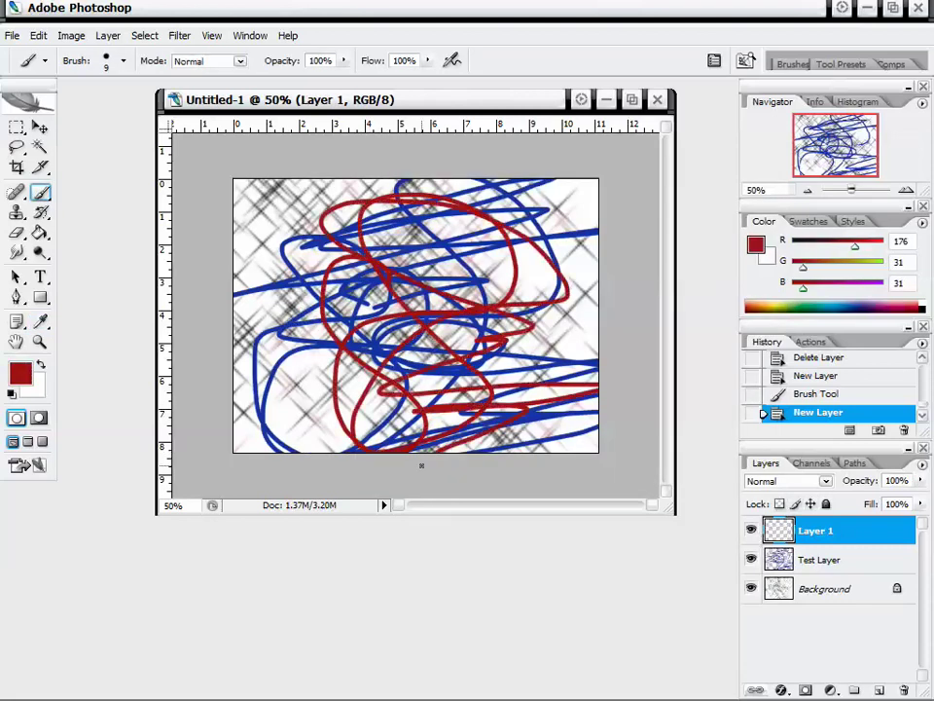
Toggle Layer 1 and Test Layer visibility back and forth to compare red and blue strokes
click(753, 532)
click(752, 533)
click(752, 559)
click(752, 560)
click(752, 532)
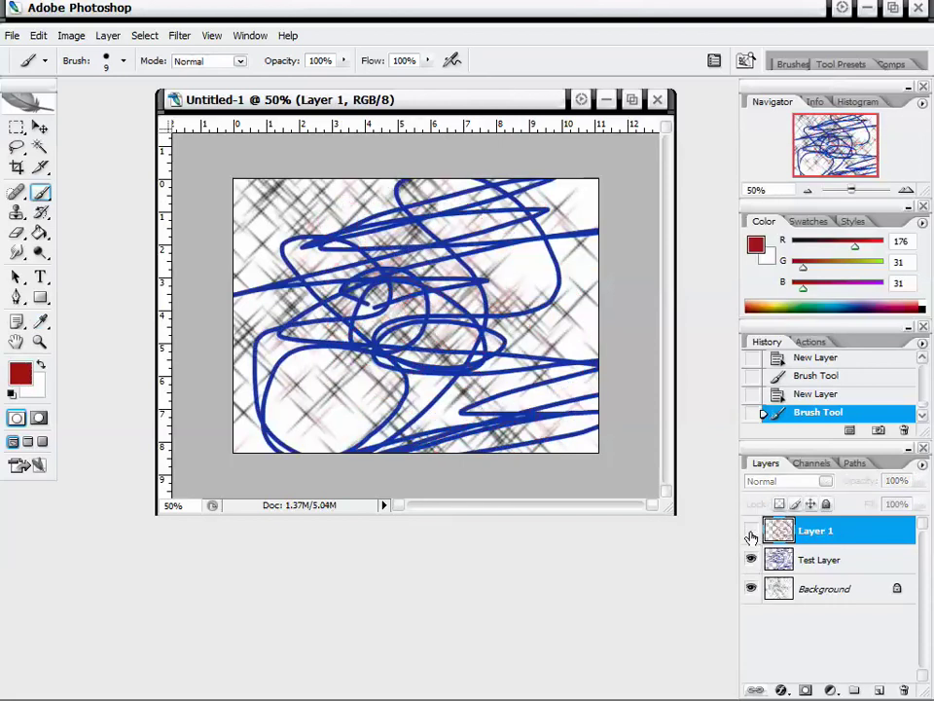
click(753, 532)
Isolate the Background crosses, restore both stroke layers, and bring up Layer 1's blending modes
click(752, 559)
click(752, 589)
click(752, 533)
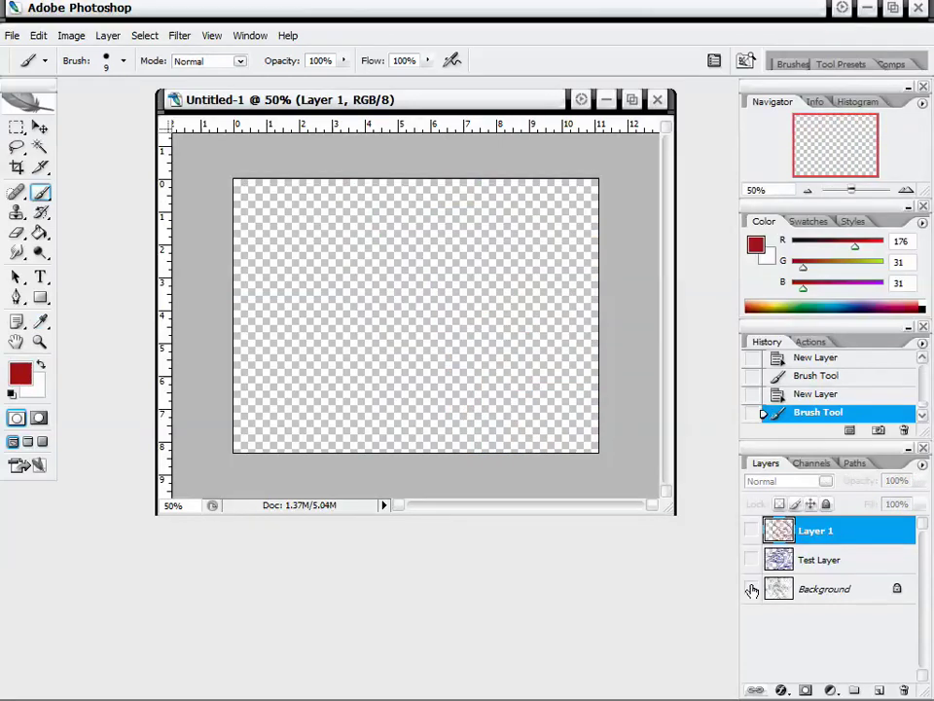
click(752, 587)
click(752, 533)
click(752, 559)
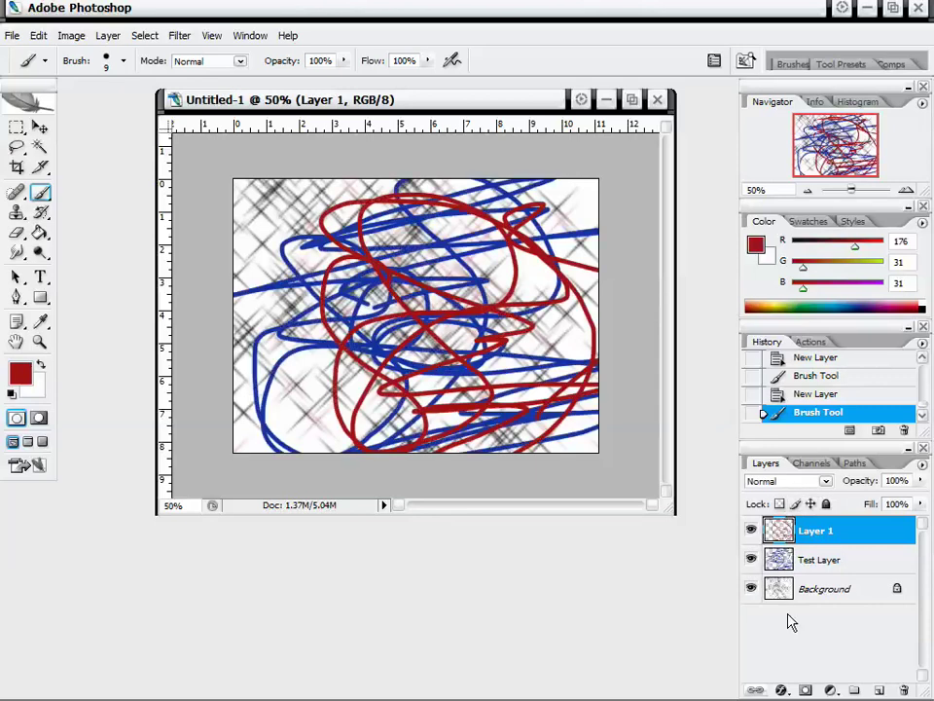
drag(492, 105, 512, 148)
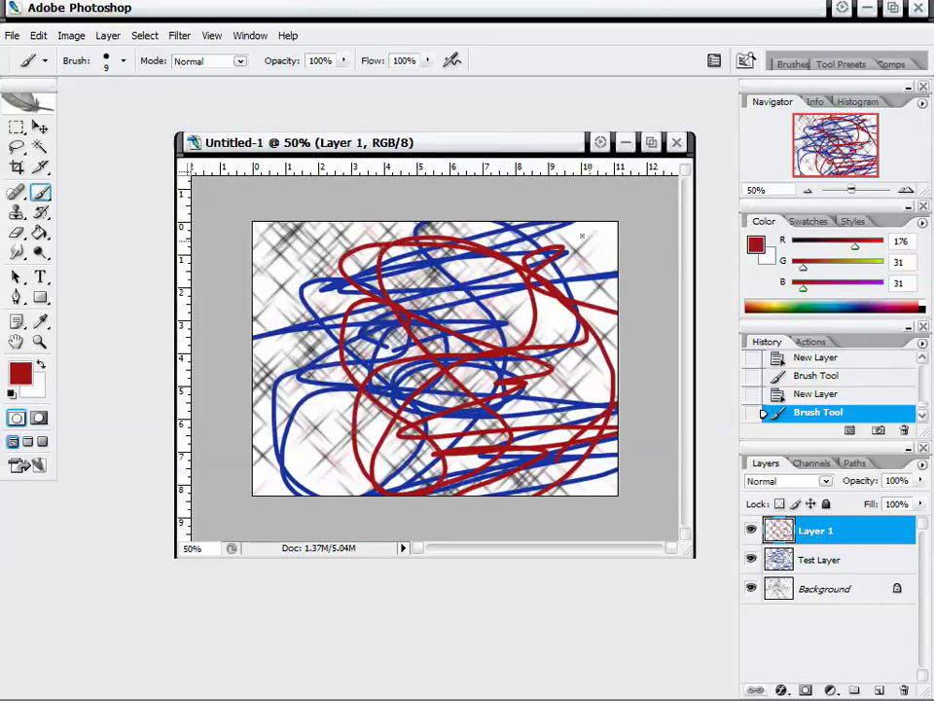
click(788, 480)
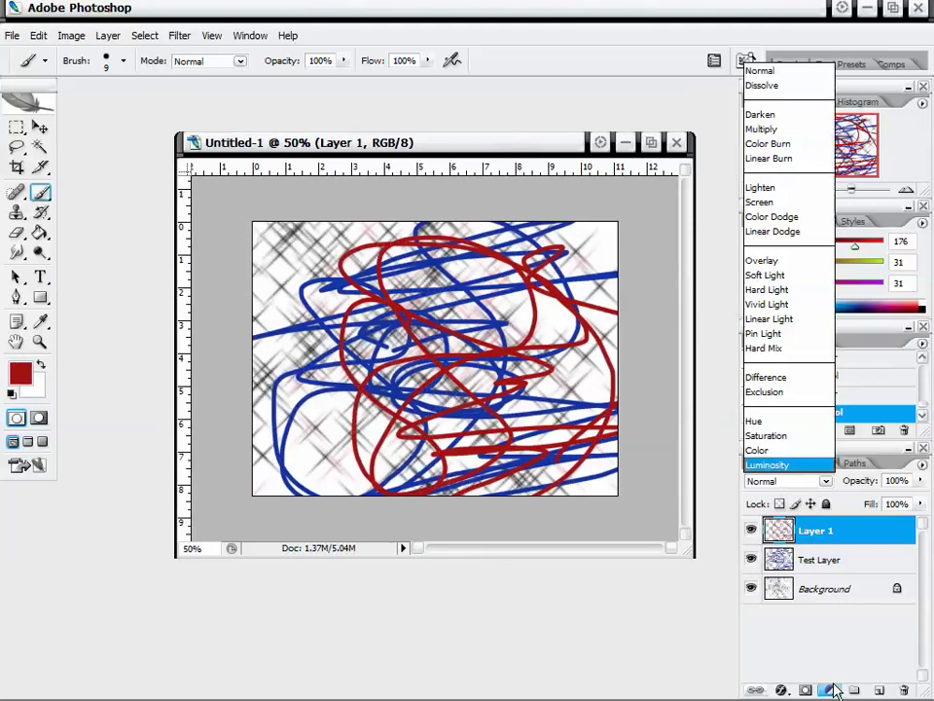
Keep Normal blending and fade Layer 1 to 51% opacity, then check each layer in turn
click(919, 508)
mouse_move(921, 479)
mouse_down()
mouse_move(904, 500)
mouse_move(876, 500)
mouse_up()
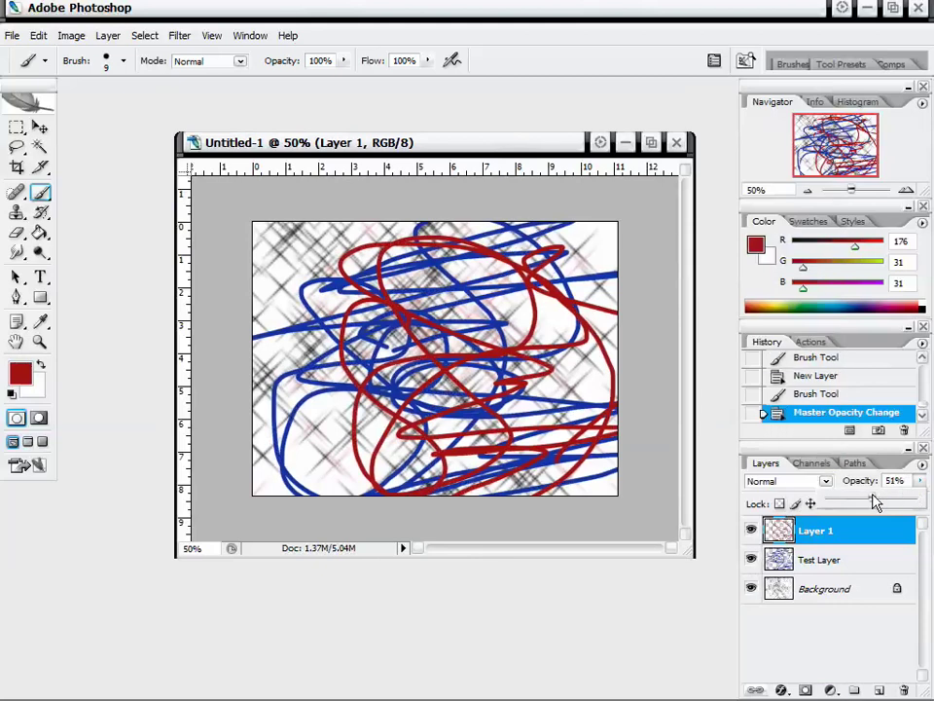
click(865, 596)
click(874, 535)
click(873, 557)
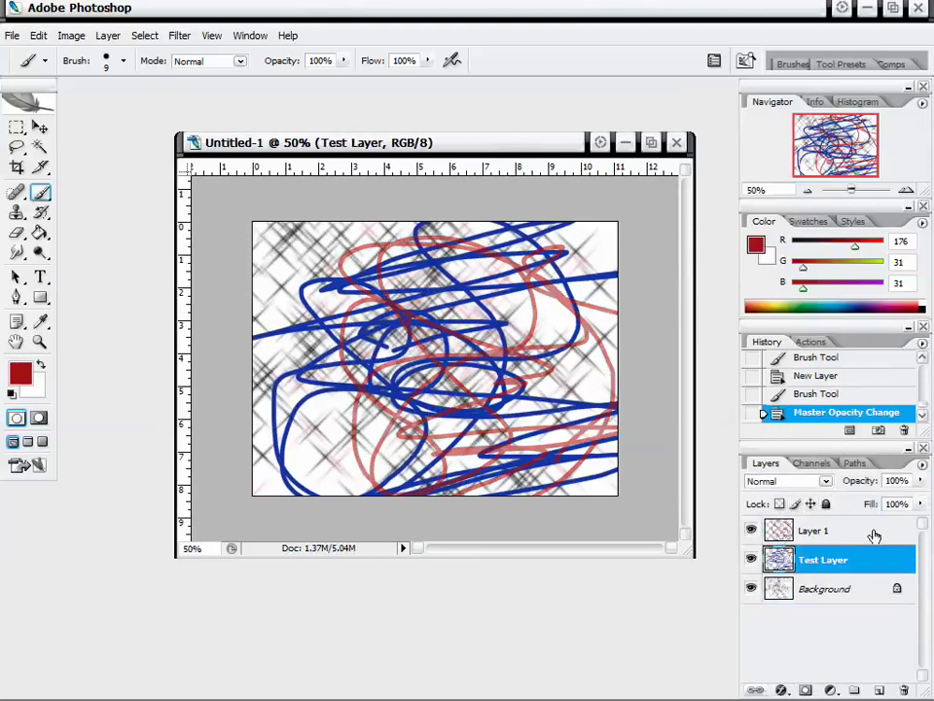
click(866, 533)
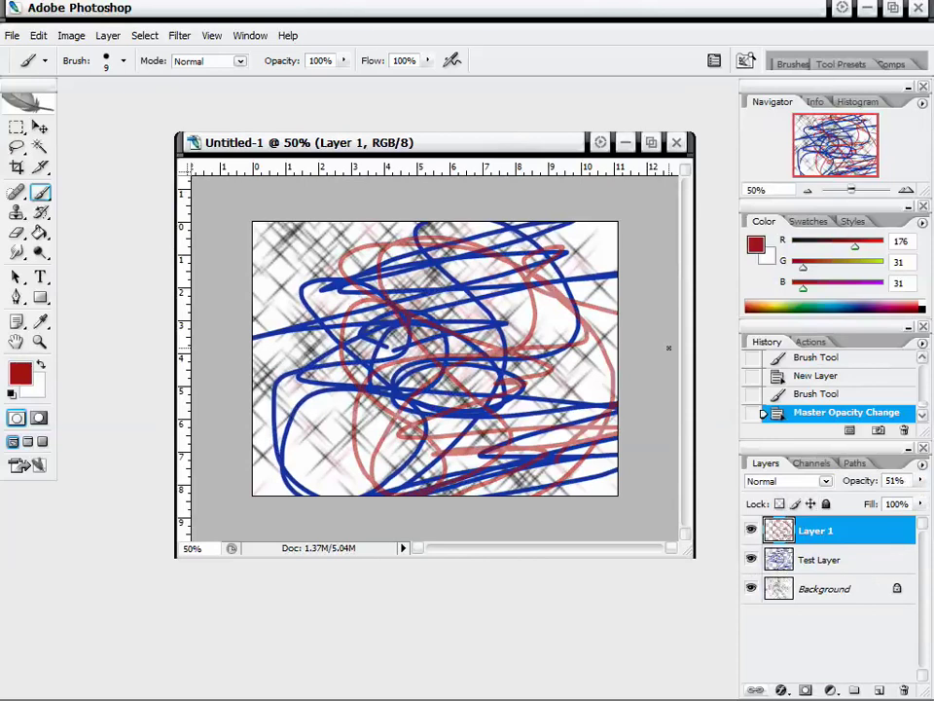
drag(509, 151, 500, 132)
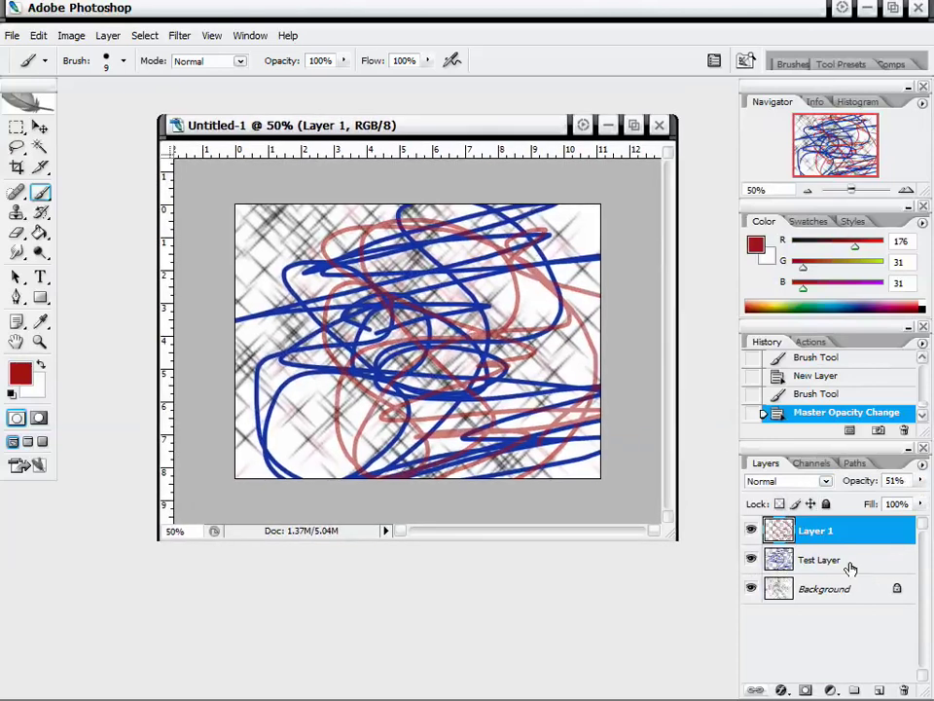
Delete Layer 1 and Test Layer together with Delete Layers, then display the Channels palette
shift+click(845, 561)
right_click(844, 536)
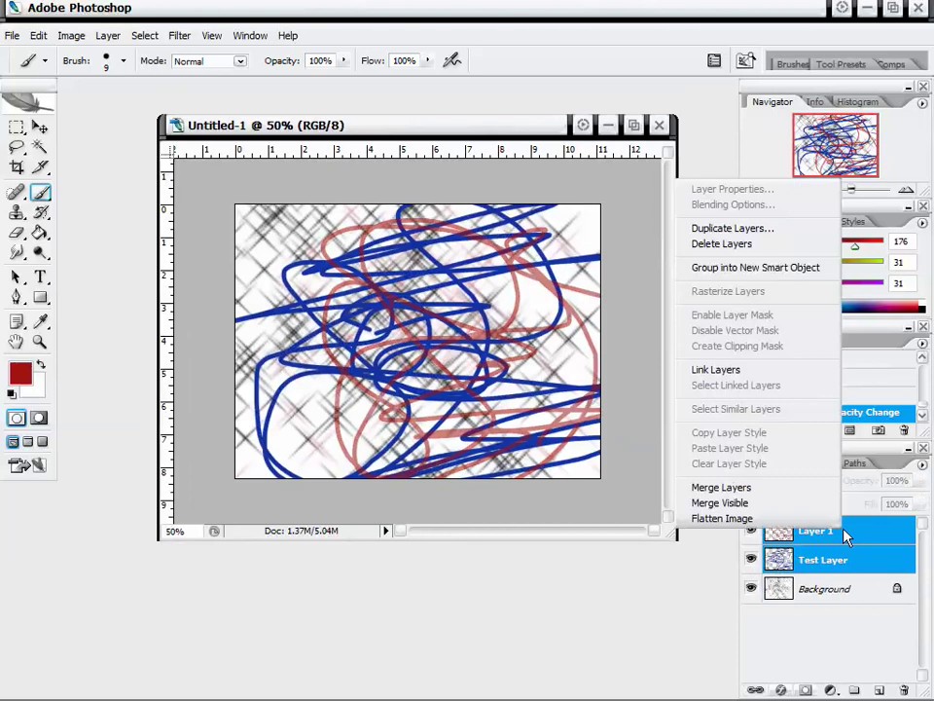
click(715, 243)
click(381, 283)
click(823, 464)
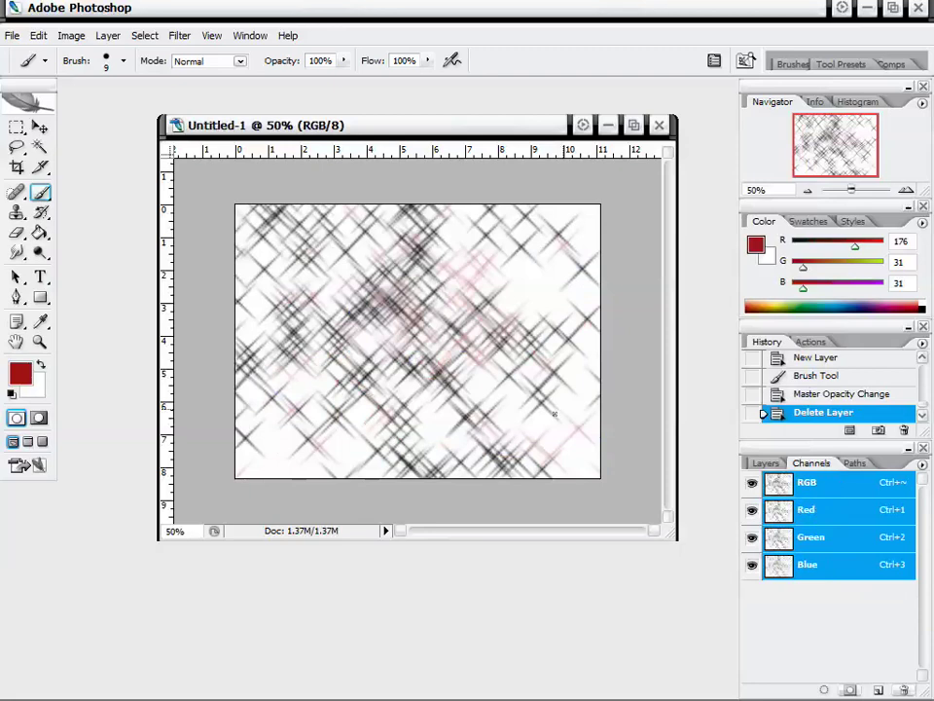
Cycle through the Red, Green, Blue and RGB channel views to compare them
click(820, 512)
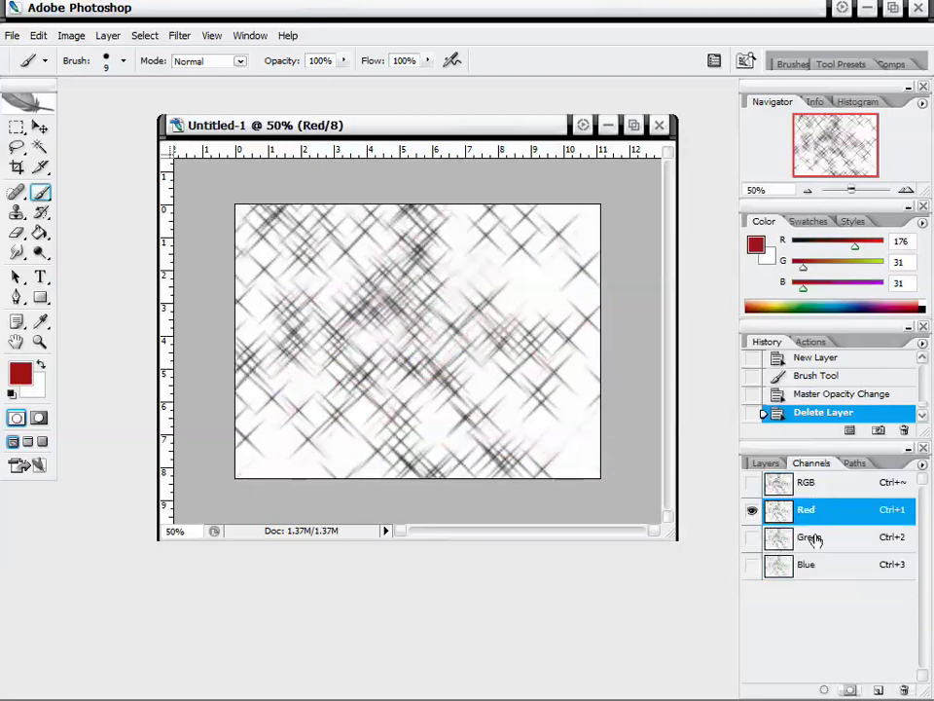
click(813, 538)
click(848, 569)
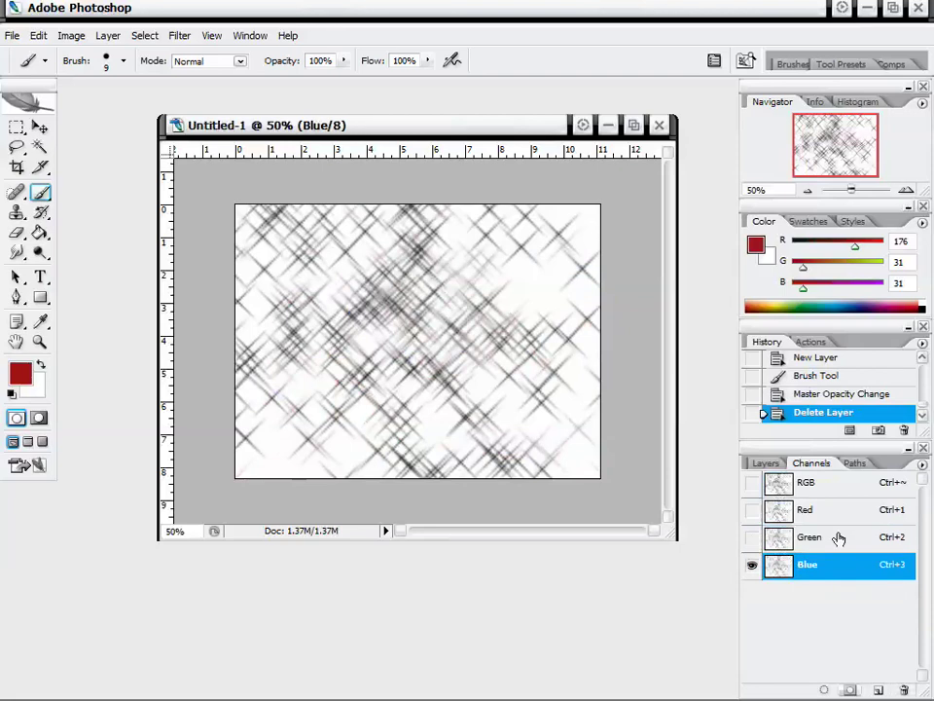
click(839, 538)
click(837, 512)
click(803, 538)
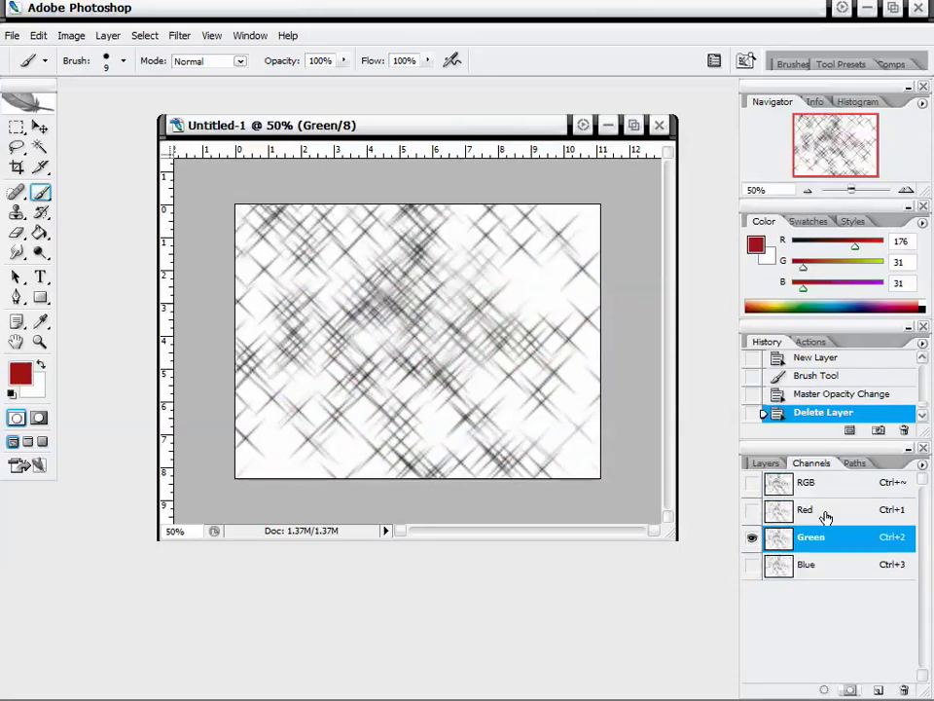
click(826, 516)
click(828, 533)
click(830, 517)
click(843, 488)
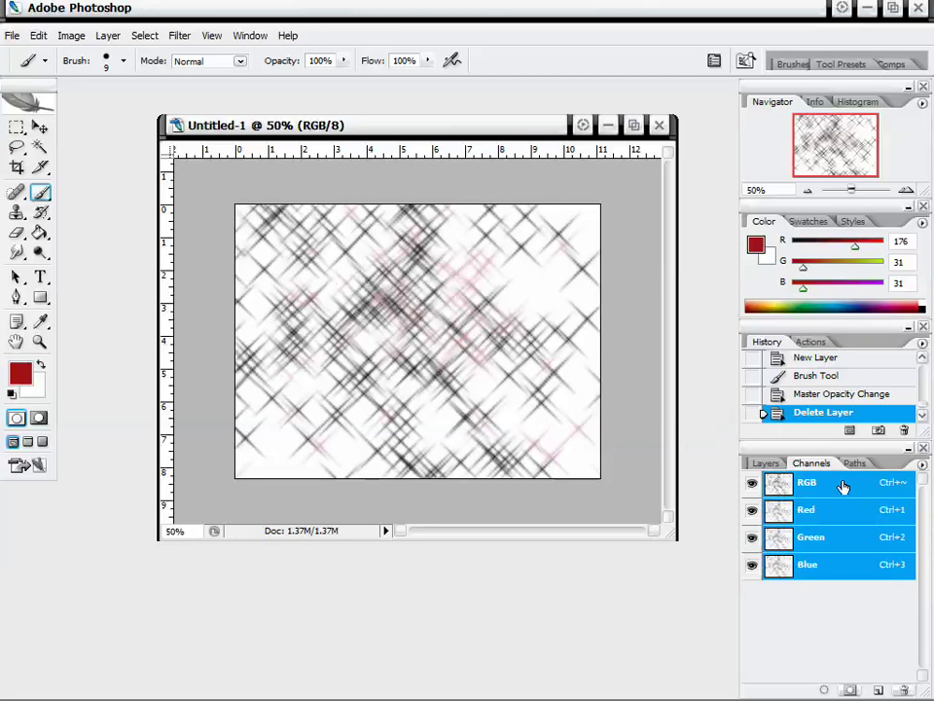
click(843, 561)
click(836, 494)
Step through Red, Blue, Green and RGB again, finishing on the Red channel alone
click(834, 512)
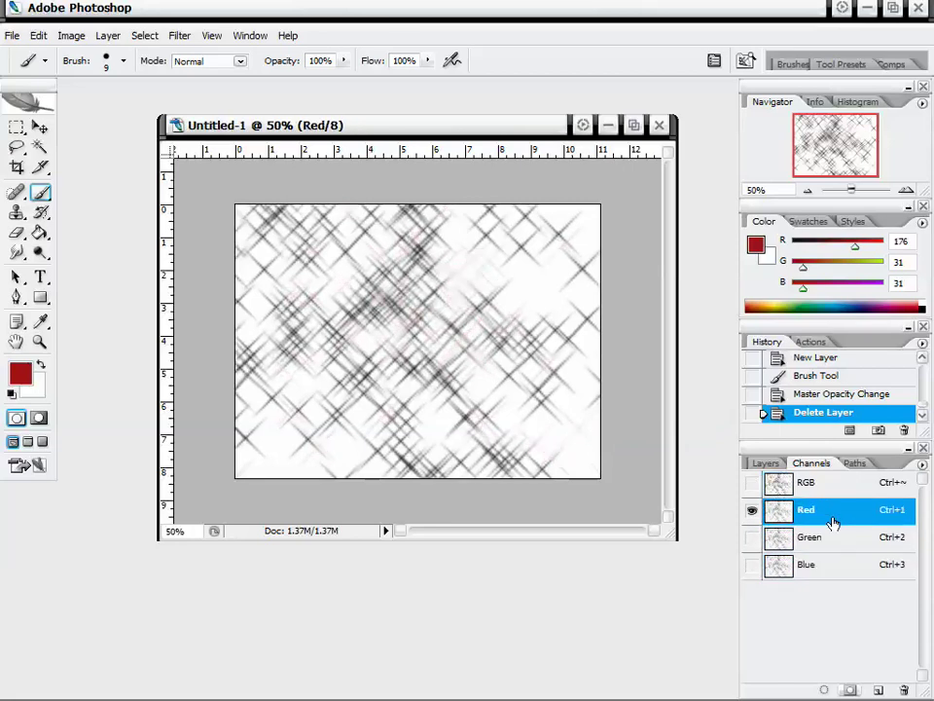
click(843, 570)
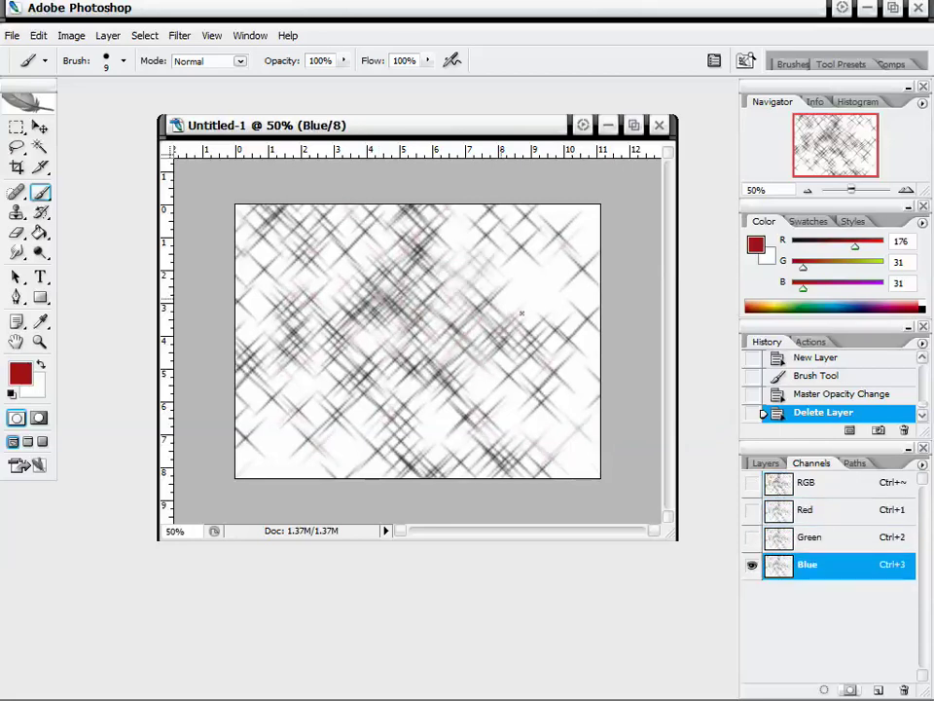
click(825, 543)
click(843, 509)
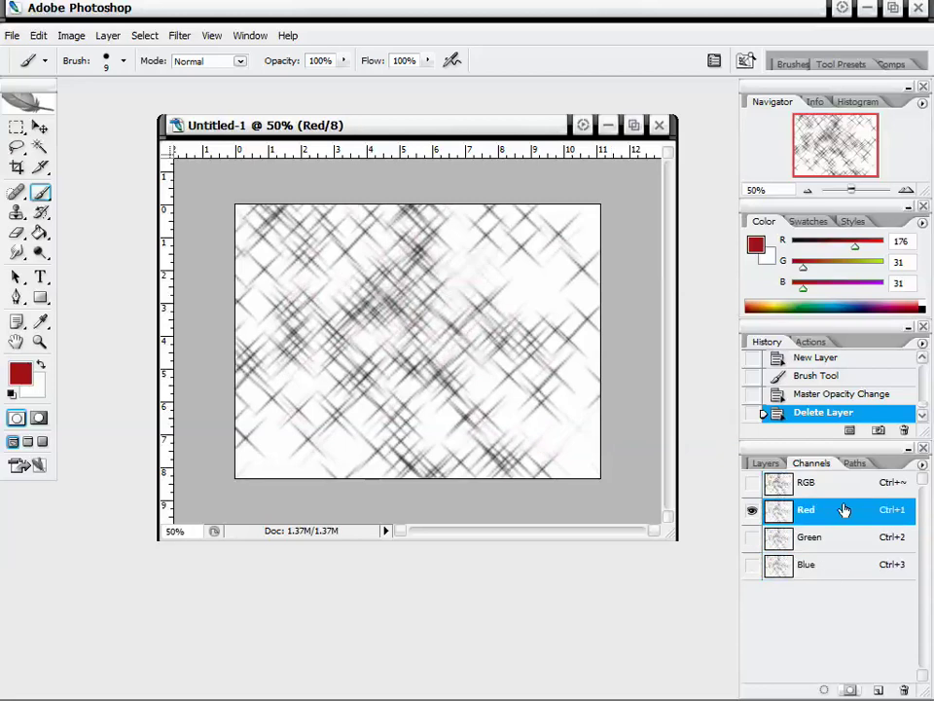
click(846, 577)
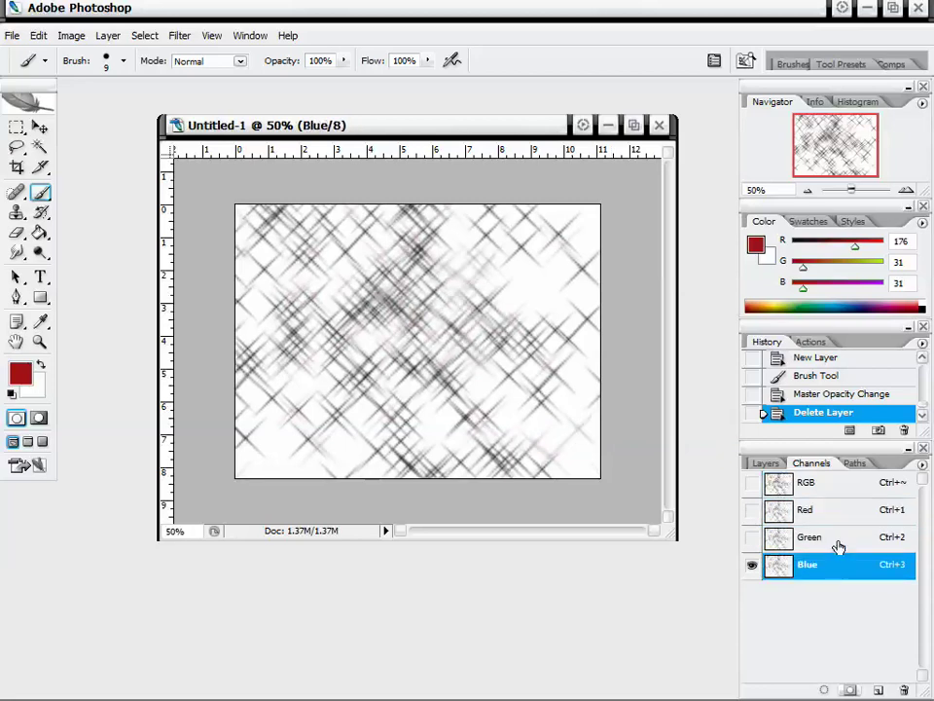
click(836, 543)
click(839, 483)
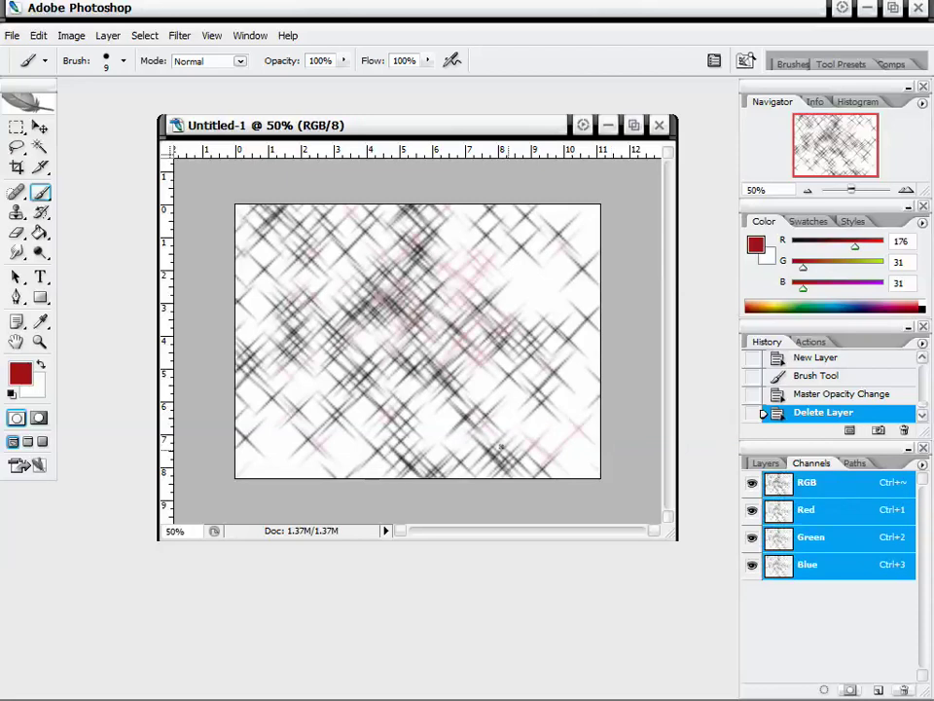
click(835, 516)
Erase a streak across the Red channel's middle and view the red-tinted result in RGB
click(17, 233)
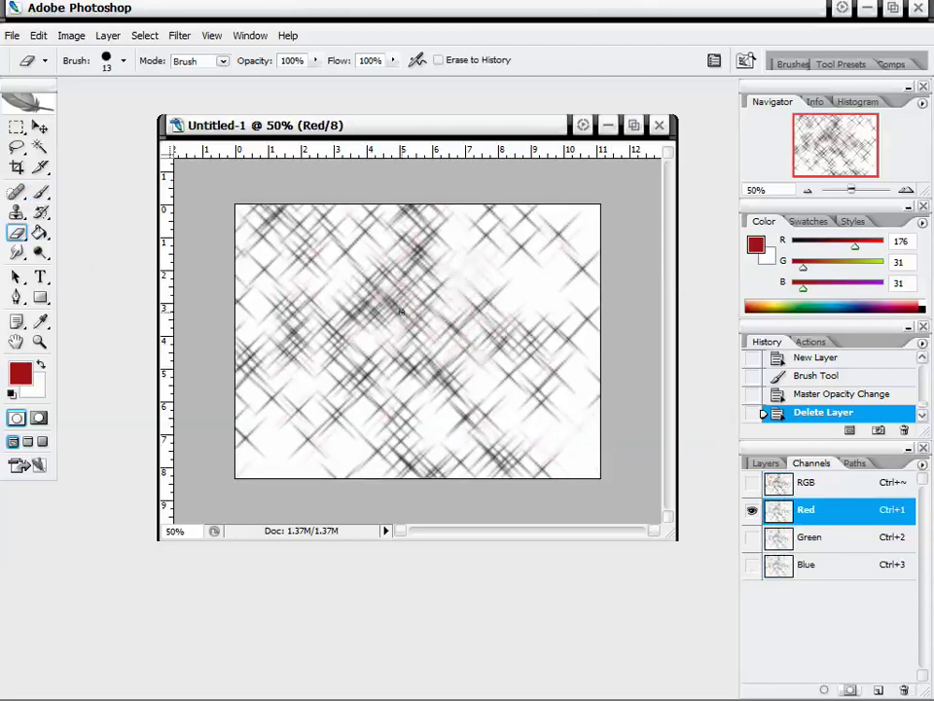
mouse_move(400, 310)
mouse_down()
mouse_move(458, 292)
mouse_move(263, 322)
mouse_move(595, 312)
mouse_up()
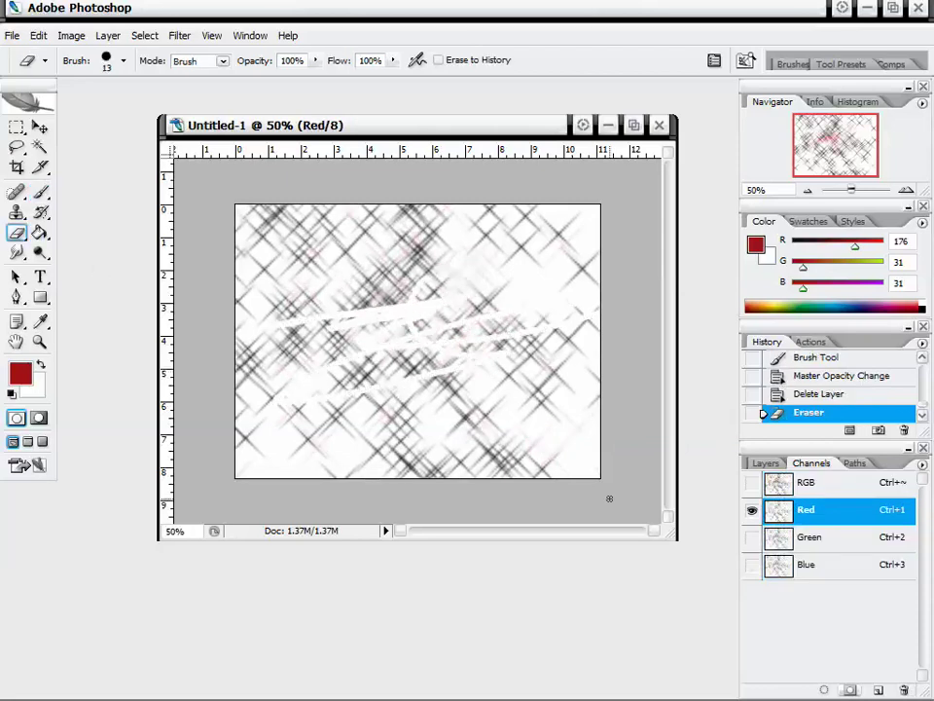
click(751, 491)
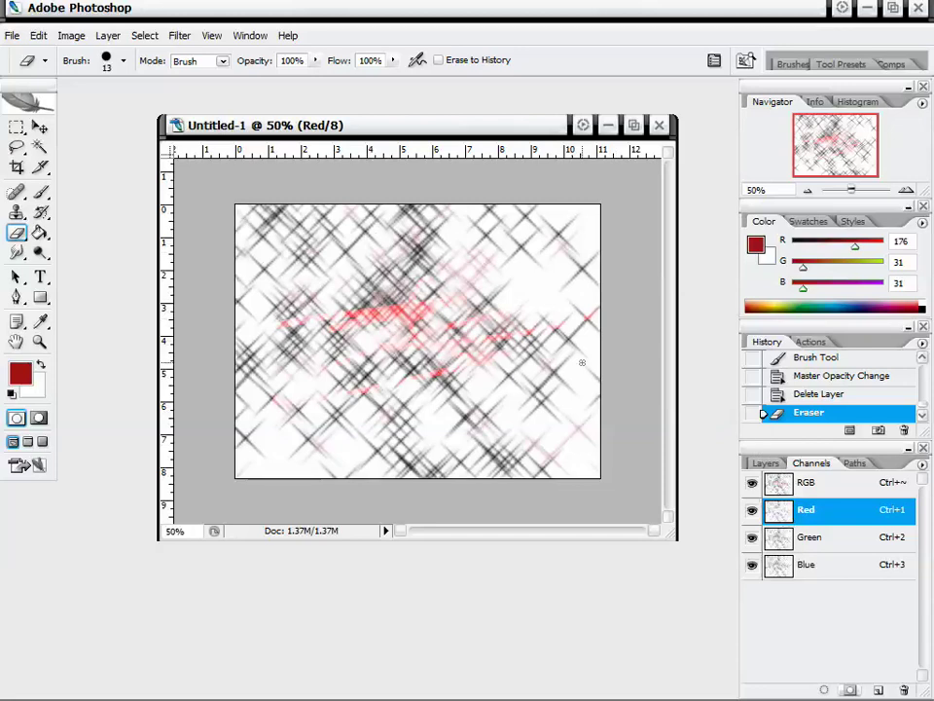
click(853, 463)
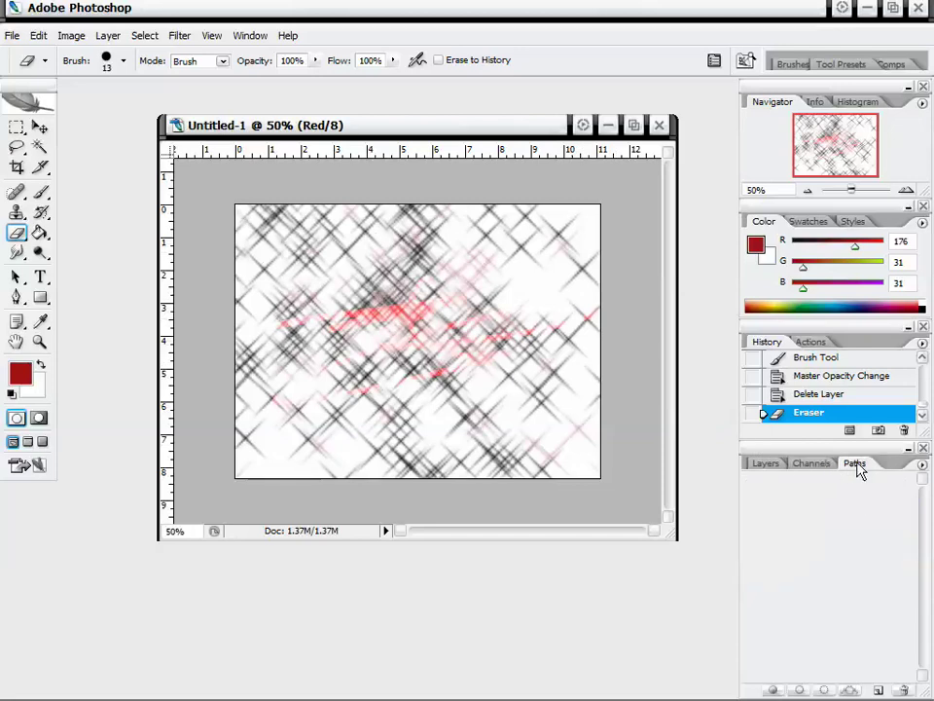
Draw a seven-anchor work path with the Pen tool, including two curved anchors
click(16, 296)
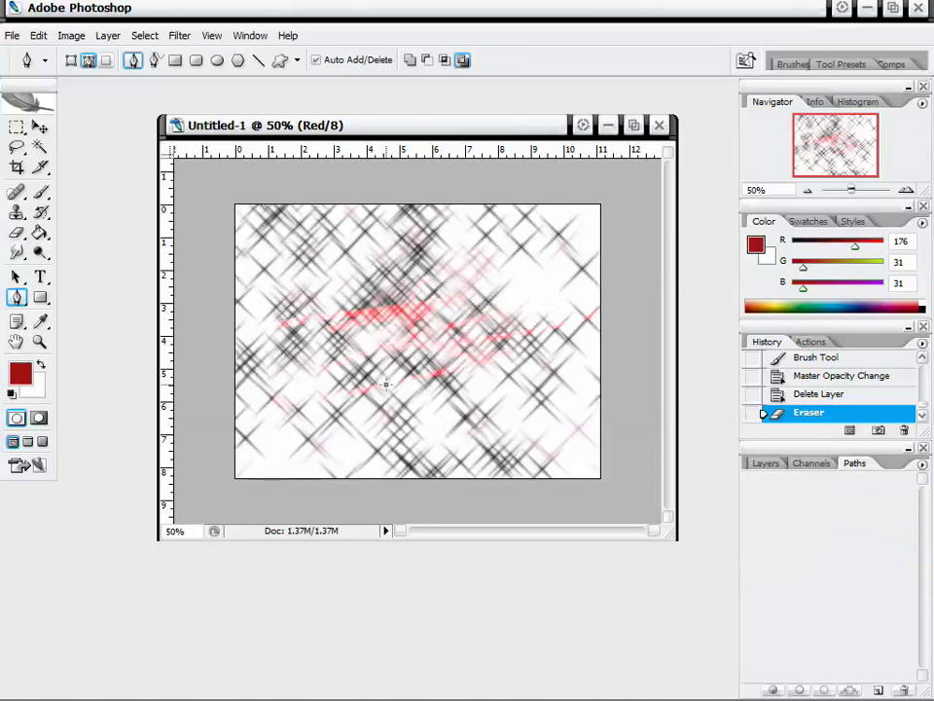
drag(387, 385, 435, 418)
click(368, 305)
click(457, 271)
click(546, 276)
click(553, 375)
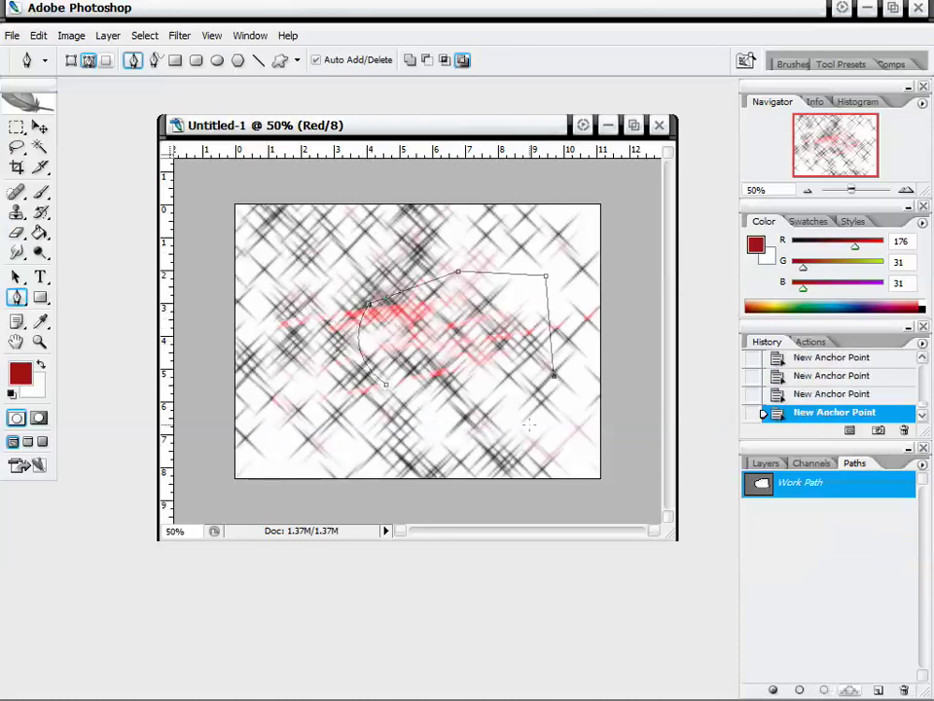
click(521, 428)
drag(365, 421, 292, 390)
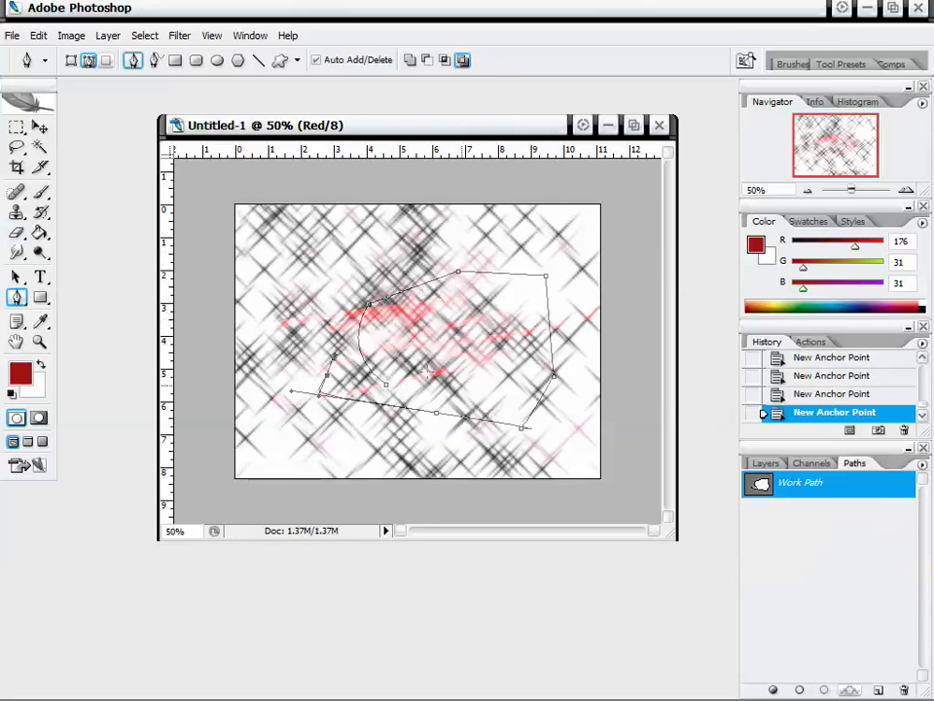
Delete the work path and return to the Layers list showing only Background
right_click(815, 494)
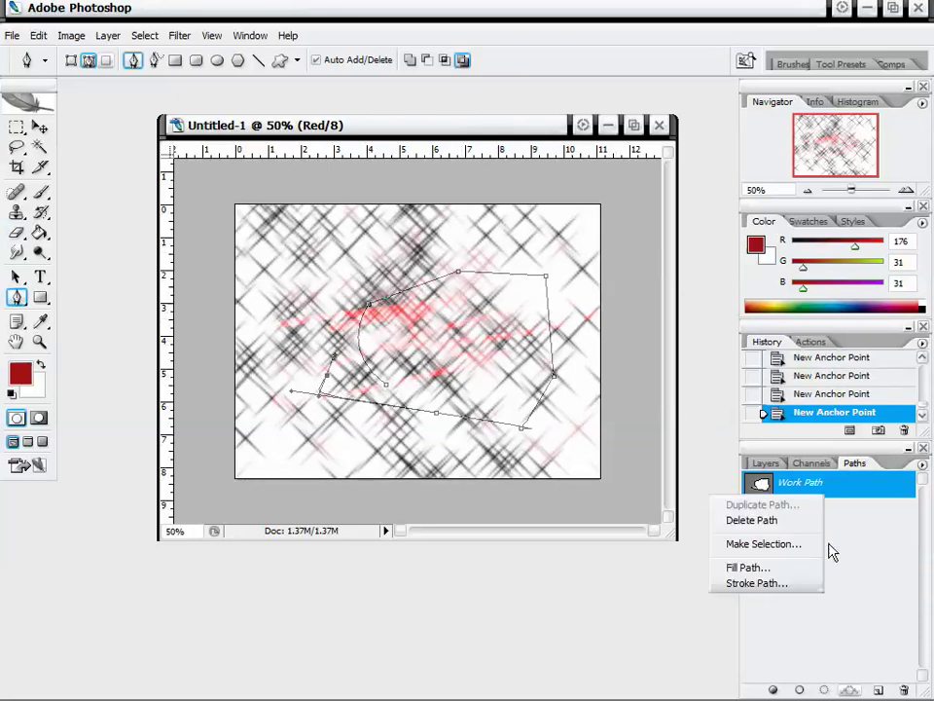
click(804, 525)
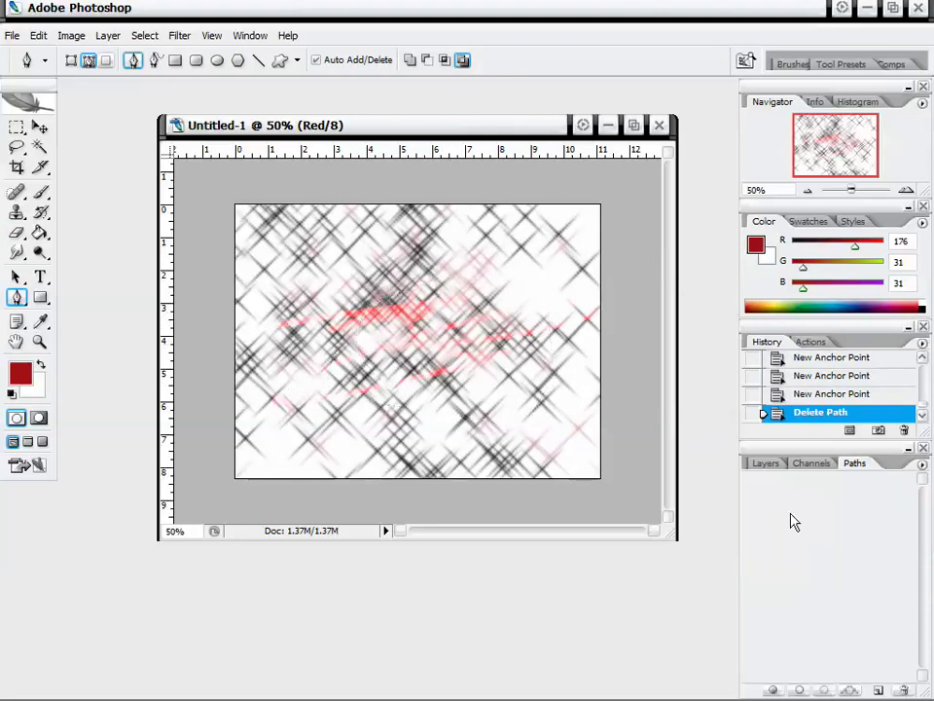
click(765, 463)
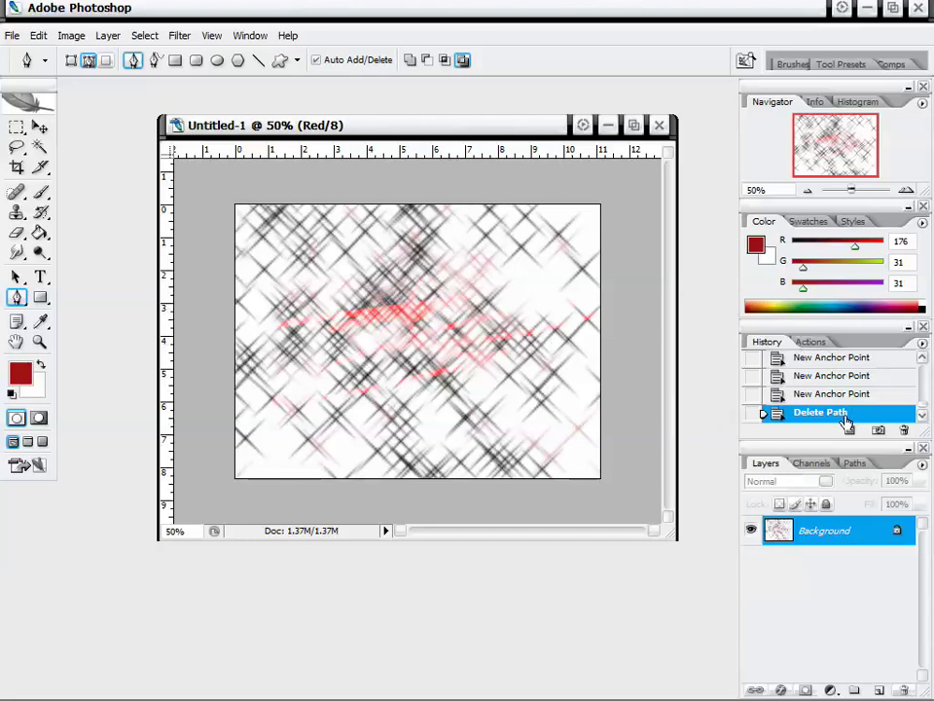
drag(515, 134, 507, 146)
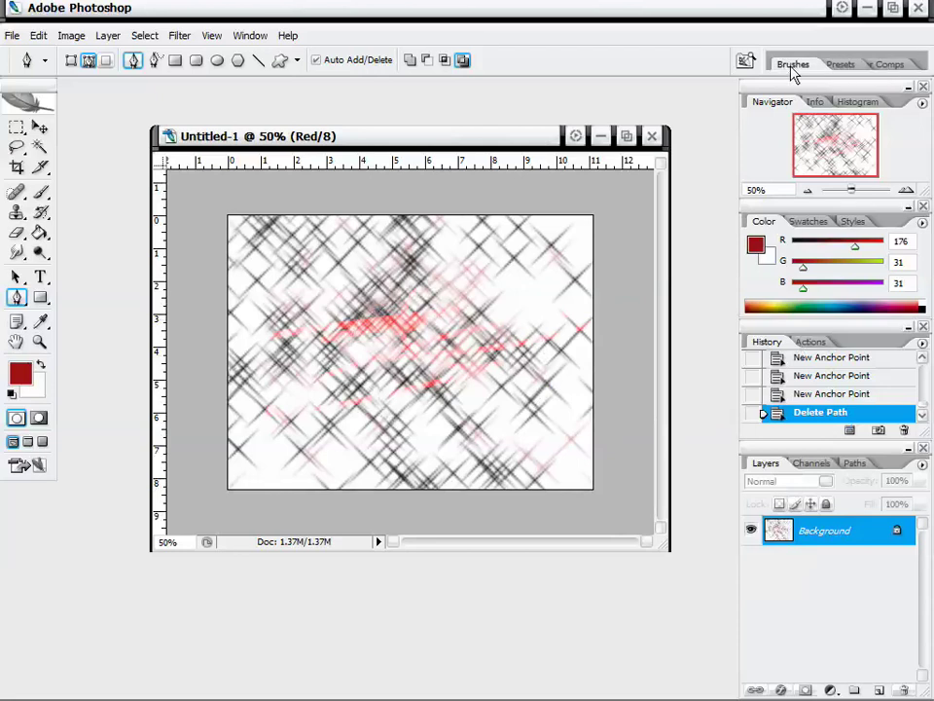
Select the Brush tool and view the Brush Presets list with the 9 px round brush
click(793, 64)
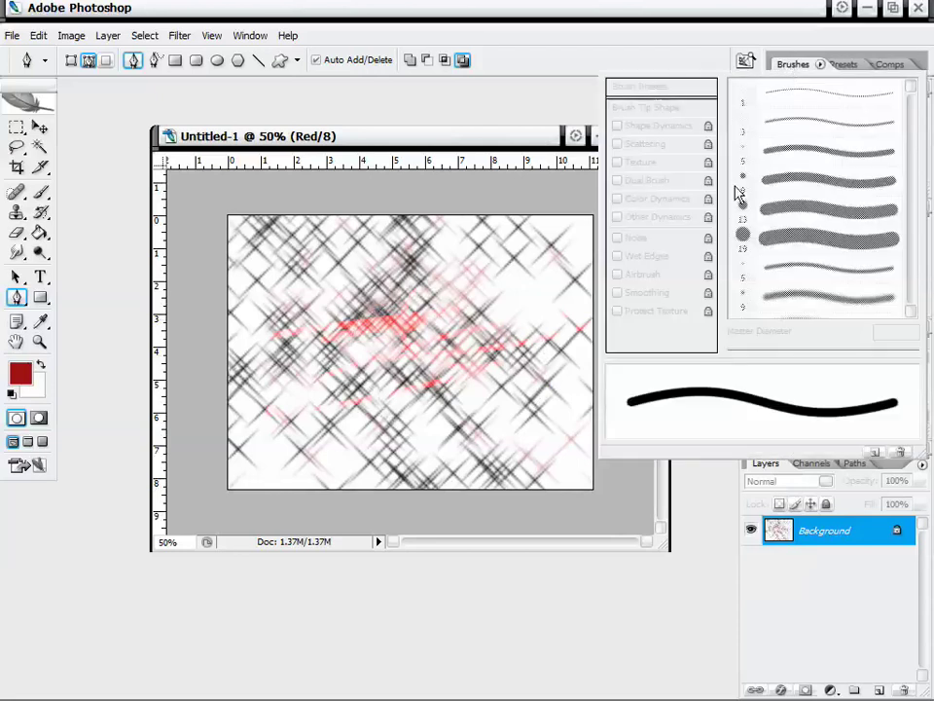
click(40, 191)
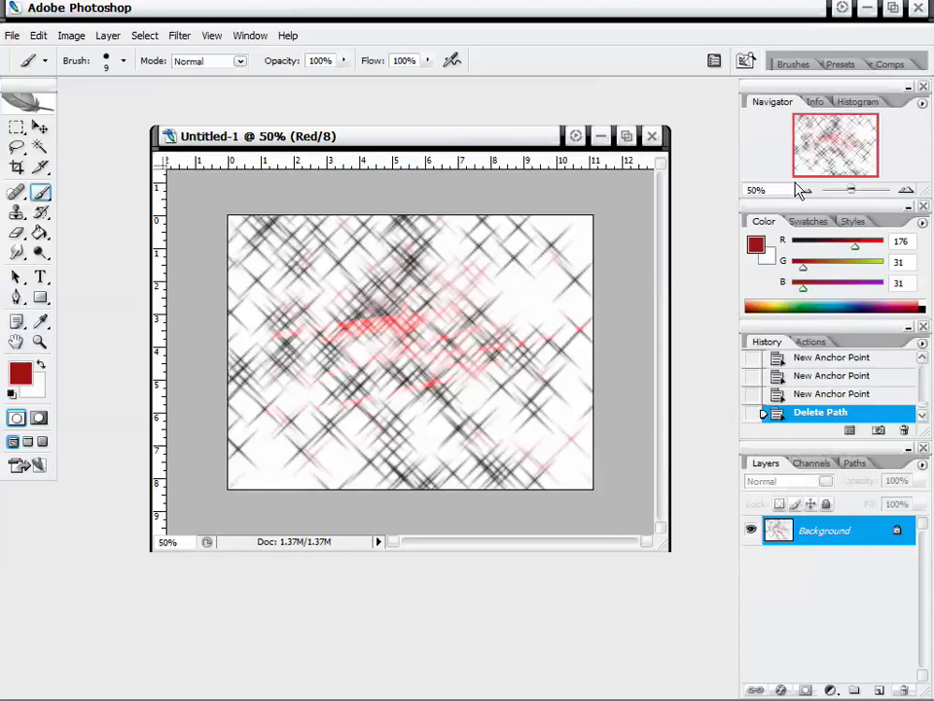
click(813, 65)
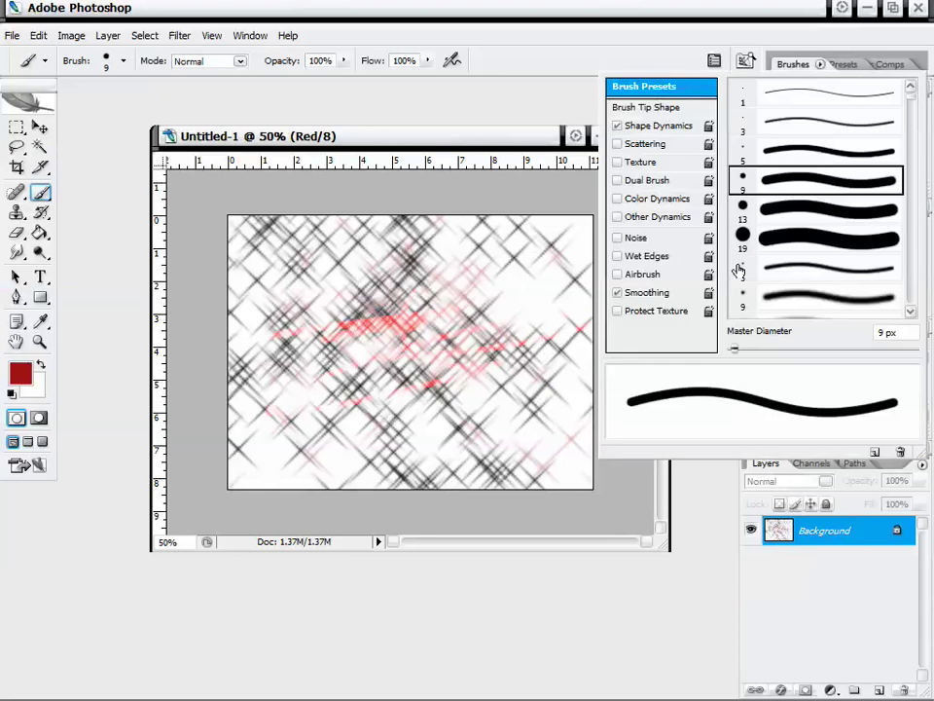
mouse_move(912, 102)
mouse_down()
mouse_move(909, 313)
mouse_move(910, 101)
mouse_up()
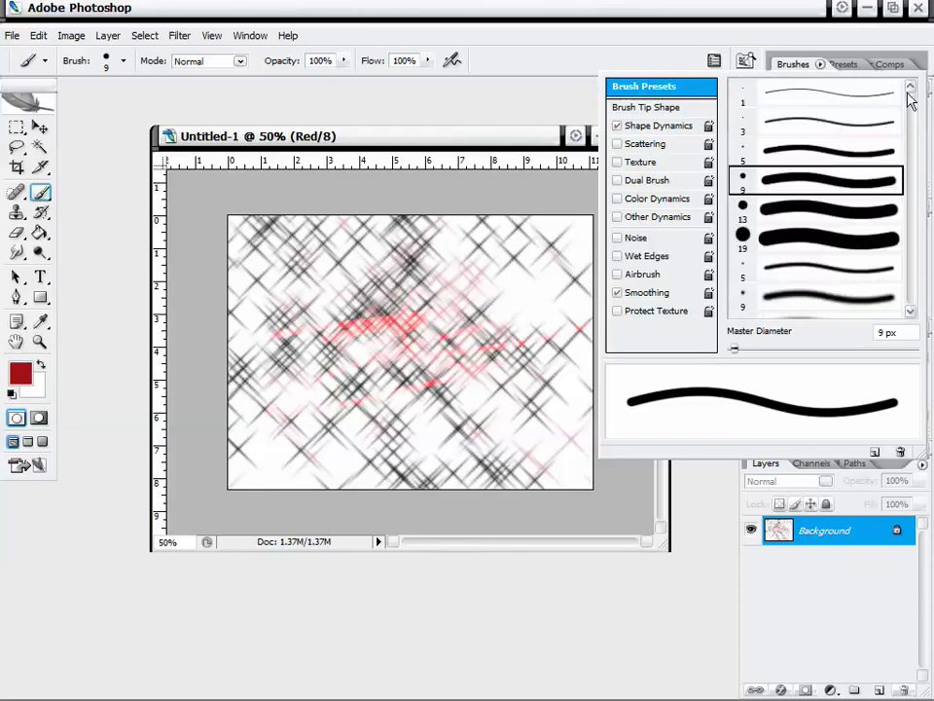
Choose Faux Finish Brushes from the Brushes palette menu, reaching the replace-brushes prompt
click(820, 66)
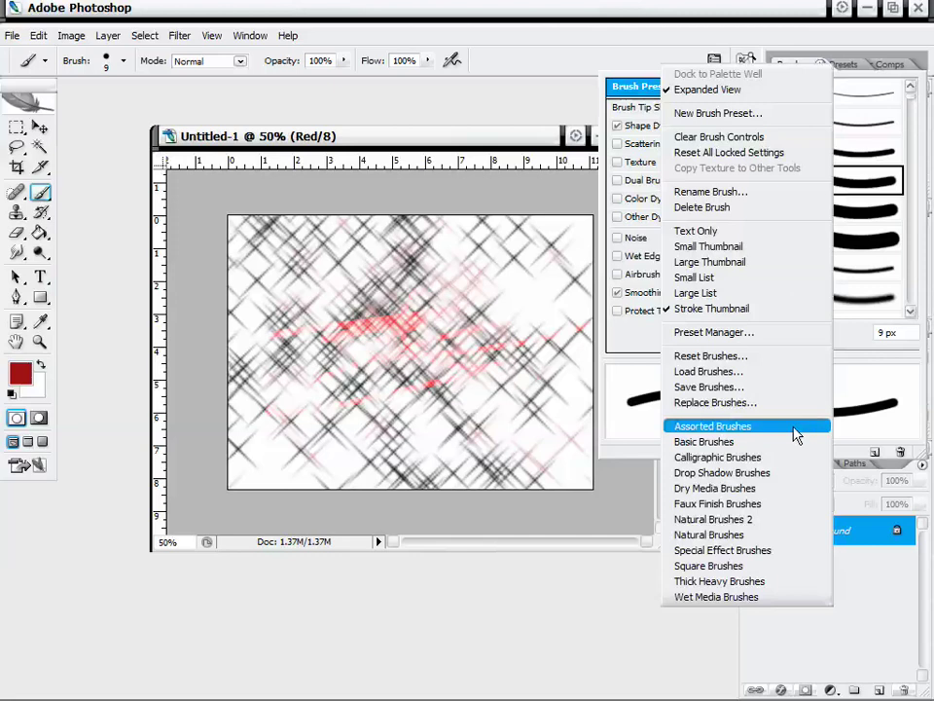
click(741, 505)
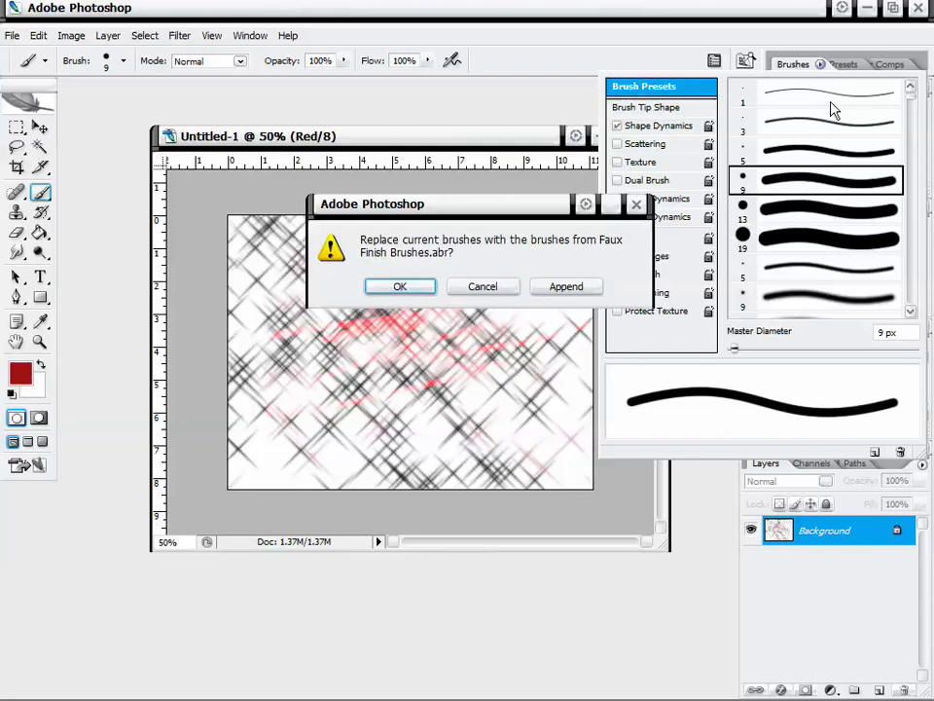
Cancel the replace prompt and try several round presets, settling on the 9 px brush
click(495, 290)
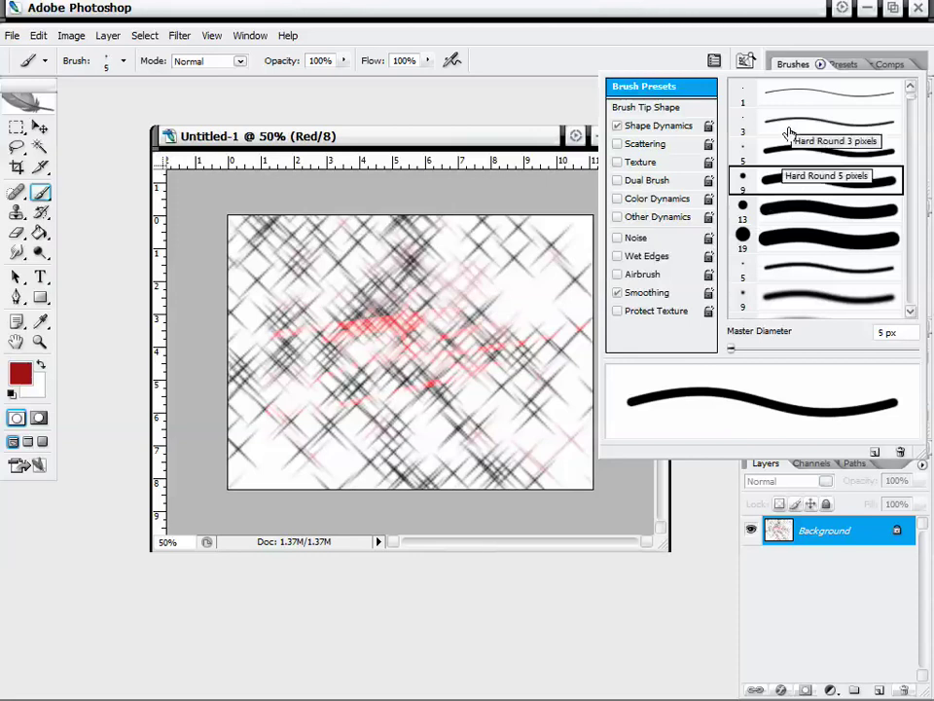
click(819, 236)
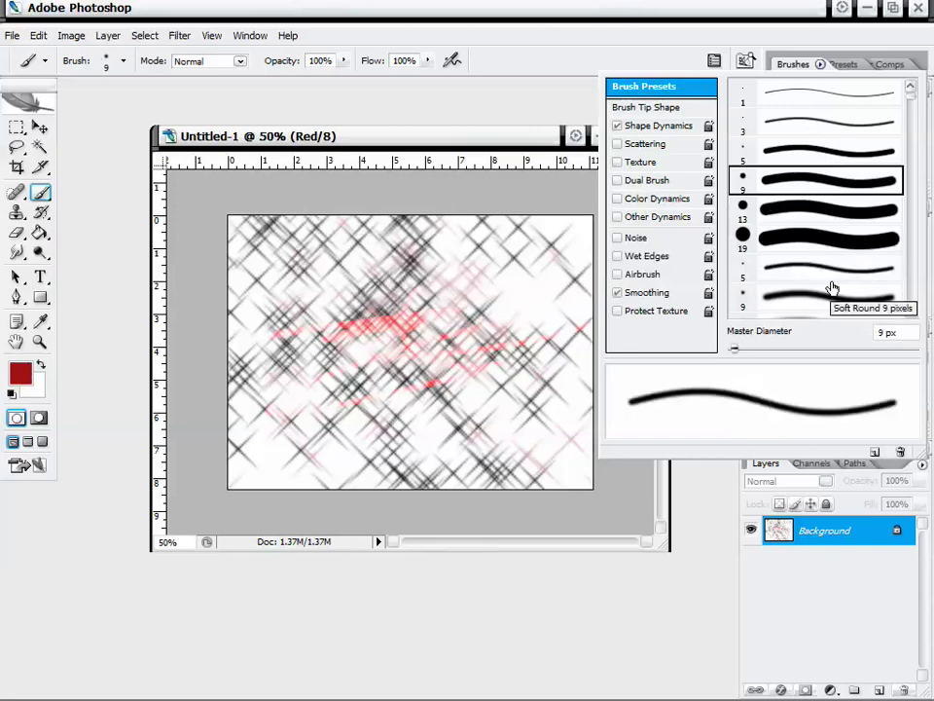
click(835, 121)
click(836, 95)
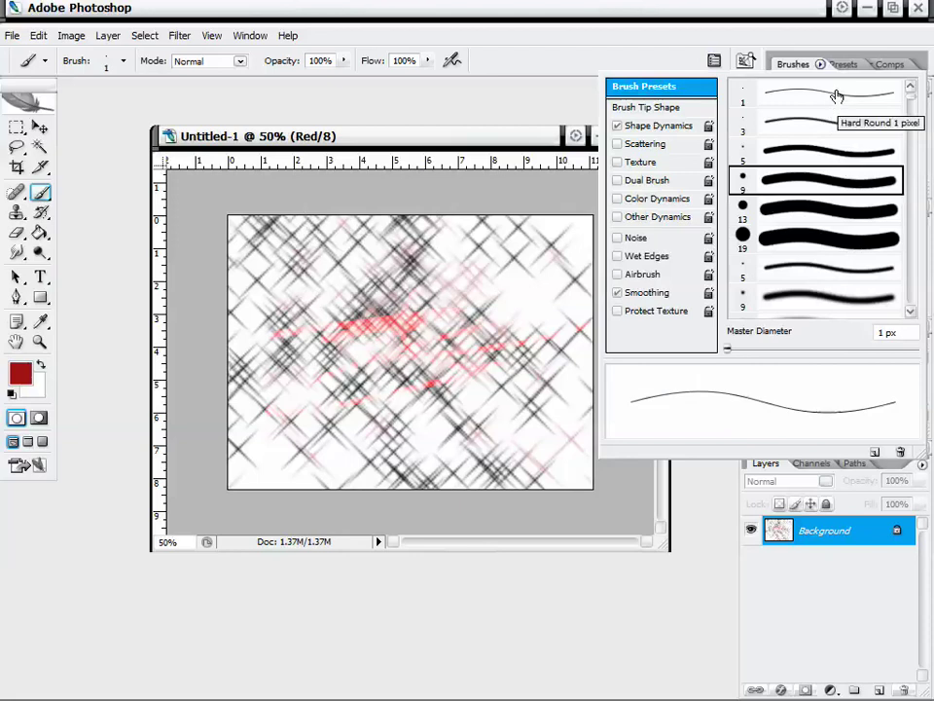
click(827, 180)
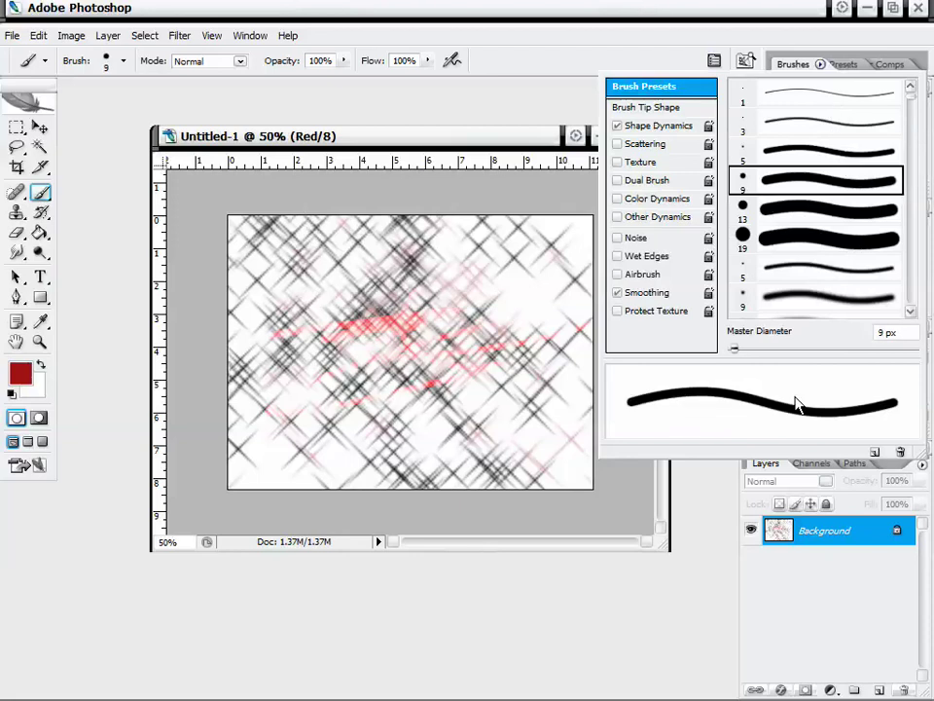
click(809, 207)
click(809, 267)
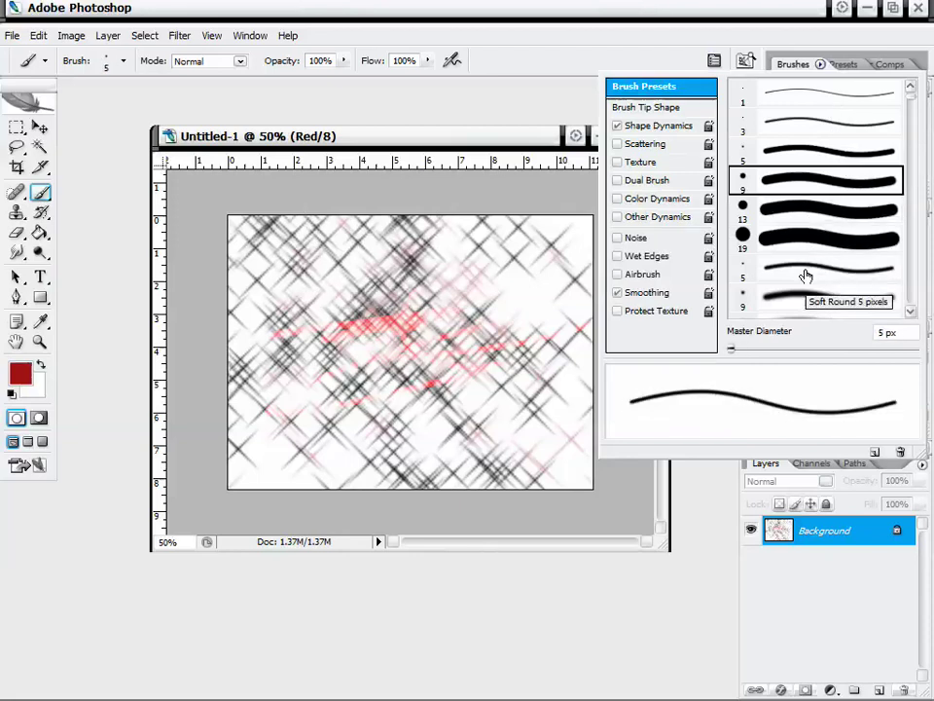
click(857, 207)
click(874, 177)
scroll(876, 185, down, 10)
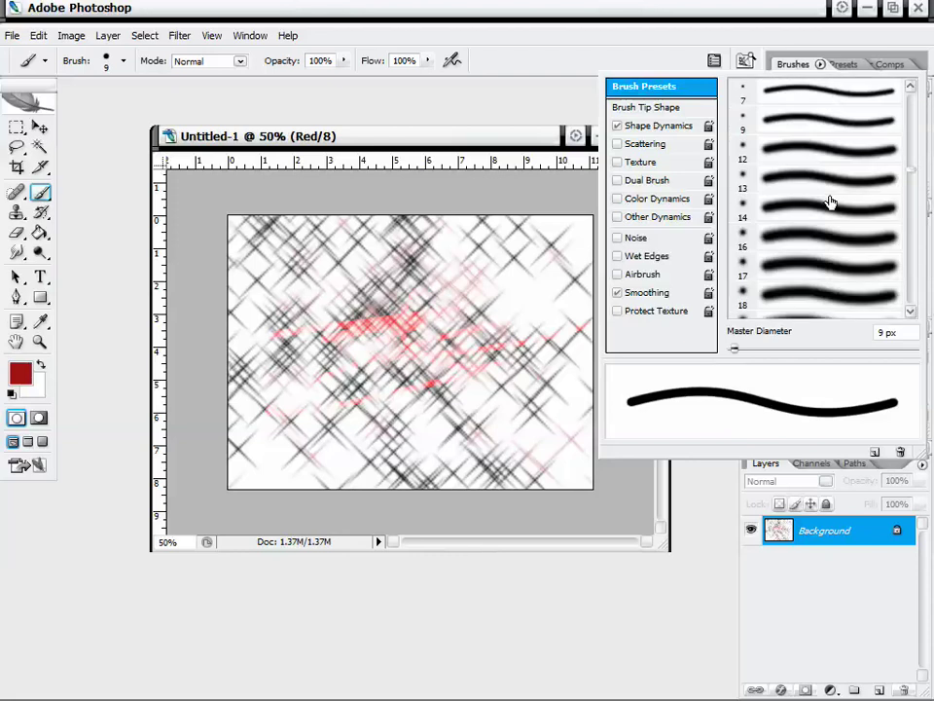
click(824, 192)
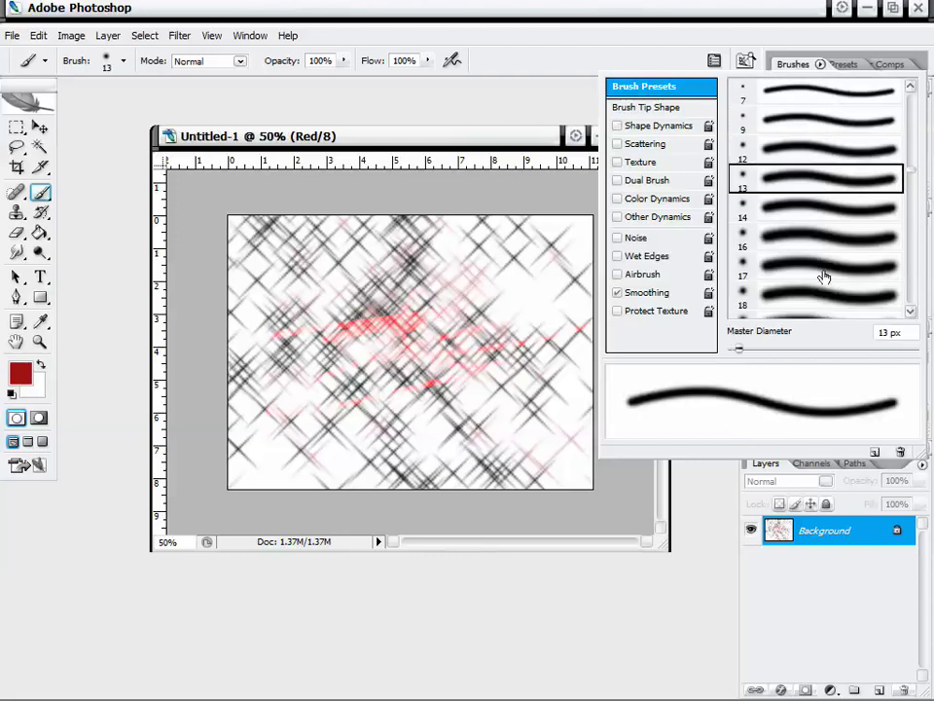
click(822, 132)
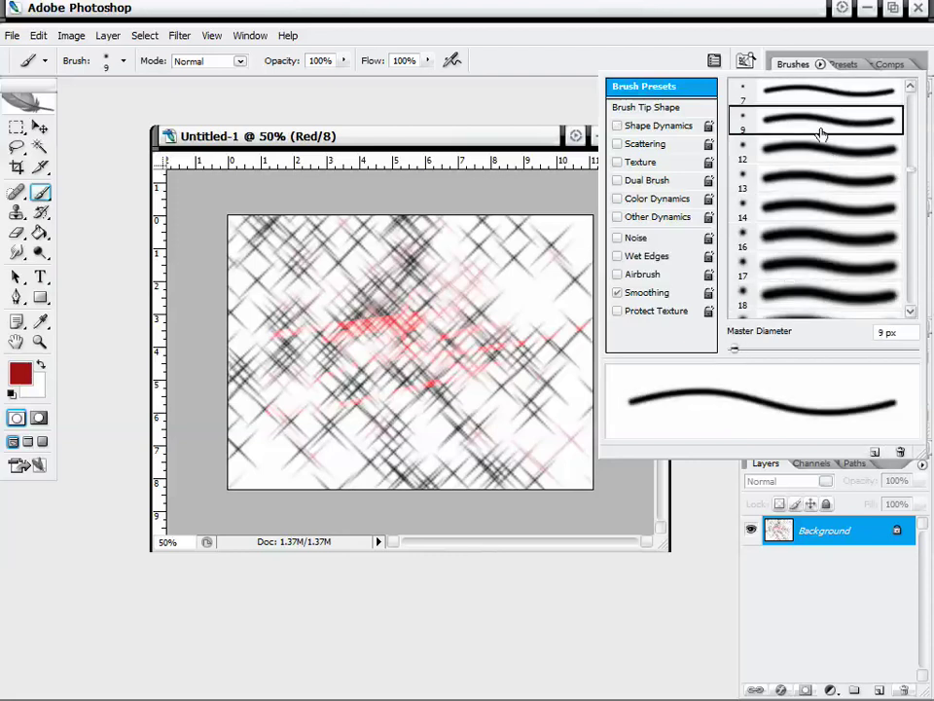
Enable Color Dynamics, Scattering and Shape Dynamics with 36% size jitter and minimum diameter
click(657, 199)
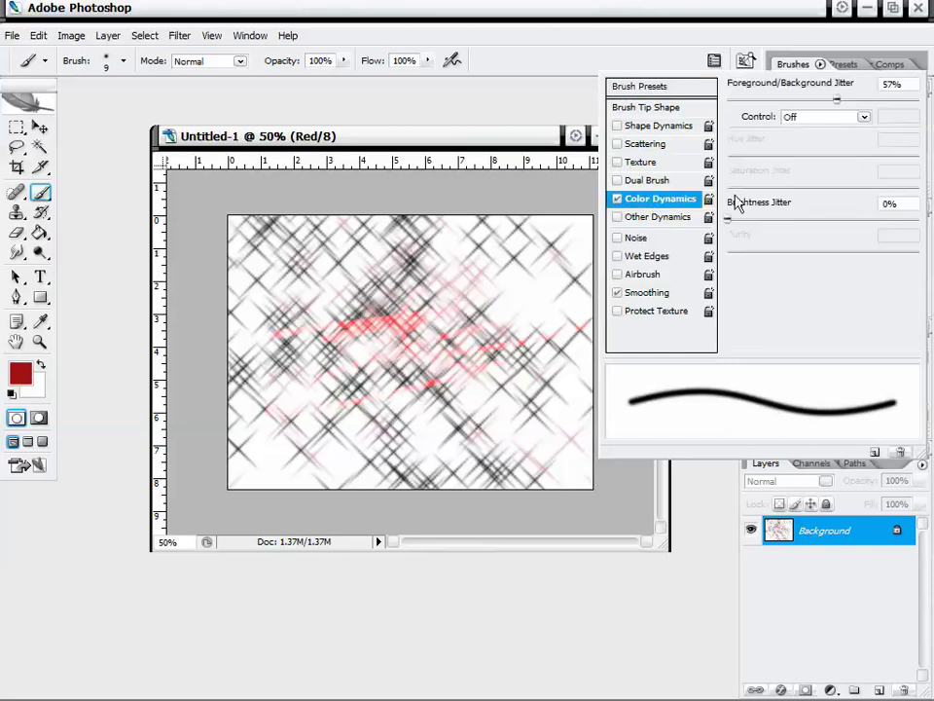
click(642, 146)
click(643, 128)
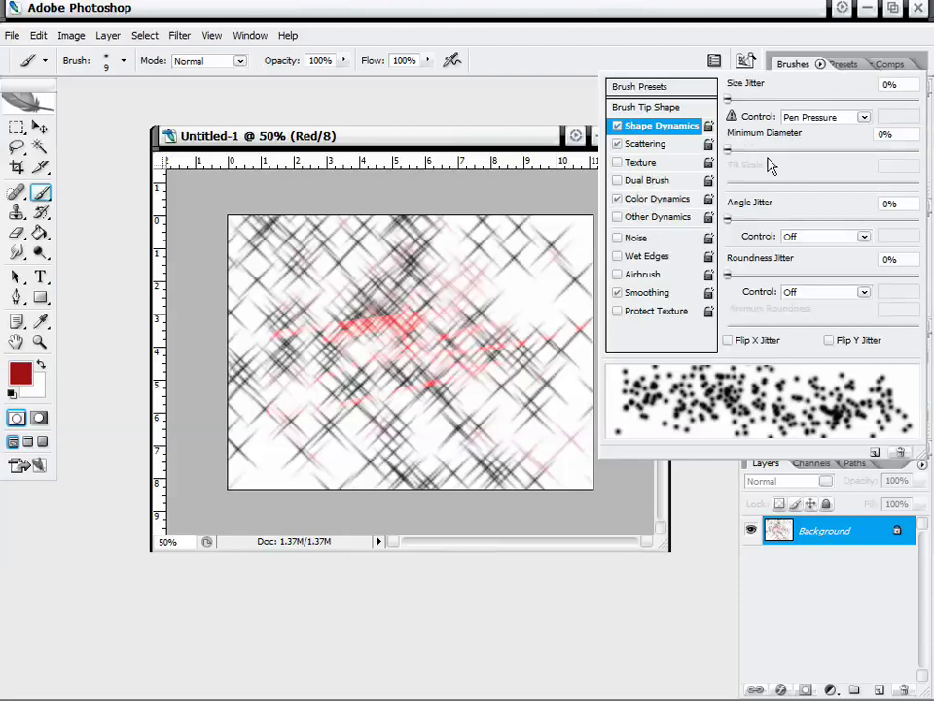
drag(728, 150, 796, 151)
mouse_move(729, 98)
mouse_down()
mouse_move(864, 105)
mouse_move(796, 101)
mouse_up()
Browse the Tool Presets and Layer Comps palettes, then close the Brushes palette
click(840, 64)
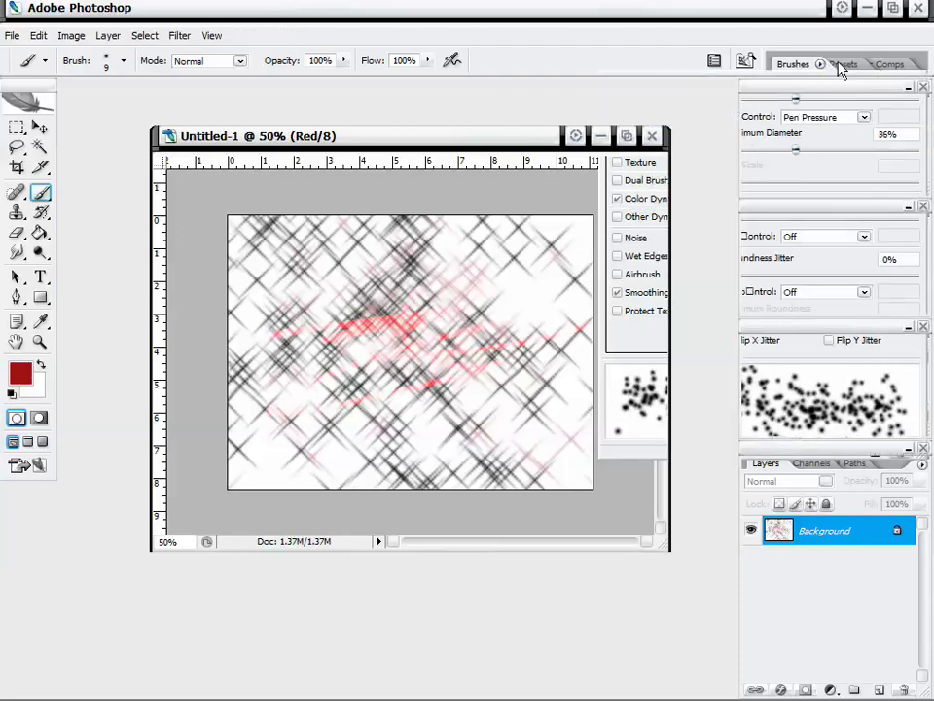
scroll(918, 107, down, 1)
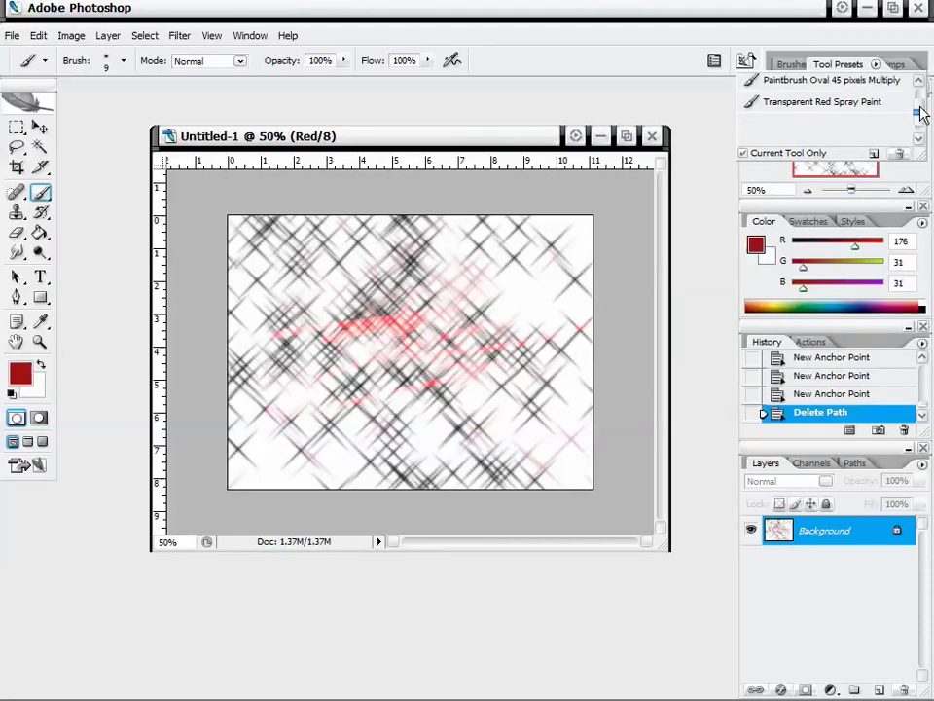
scroll(919, 98, up, 1)
click(912, 65)
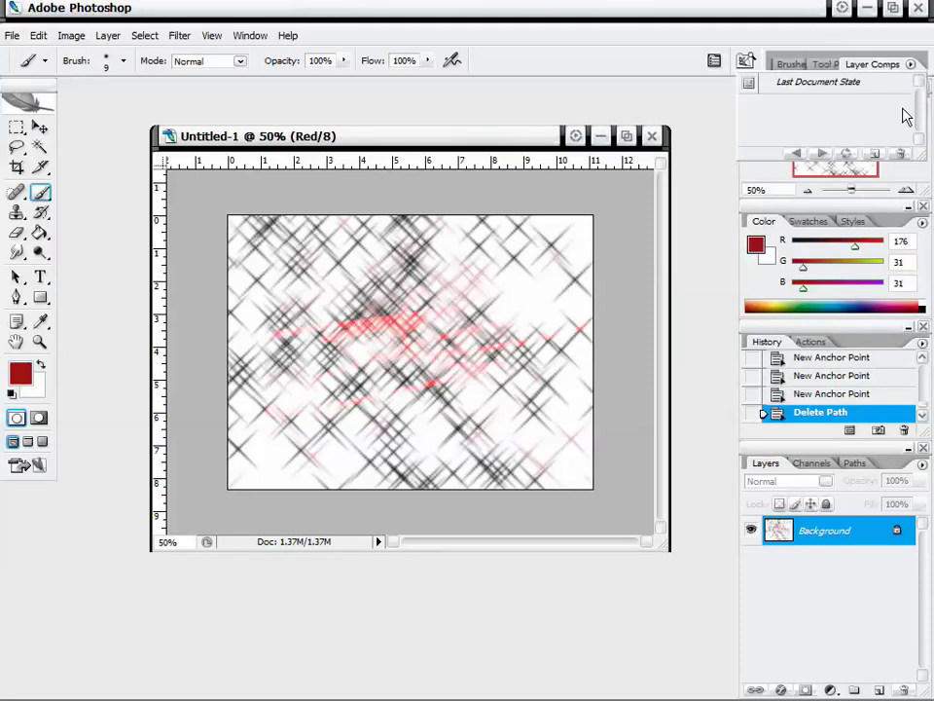
click(745, 60)
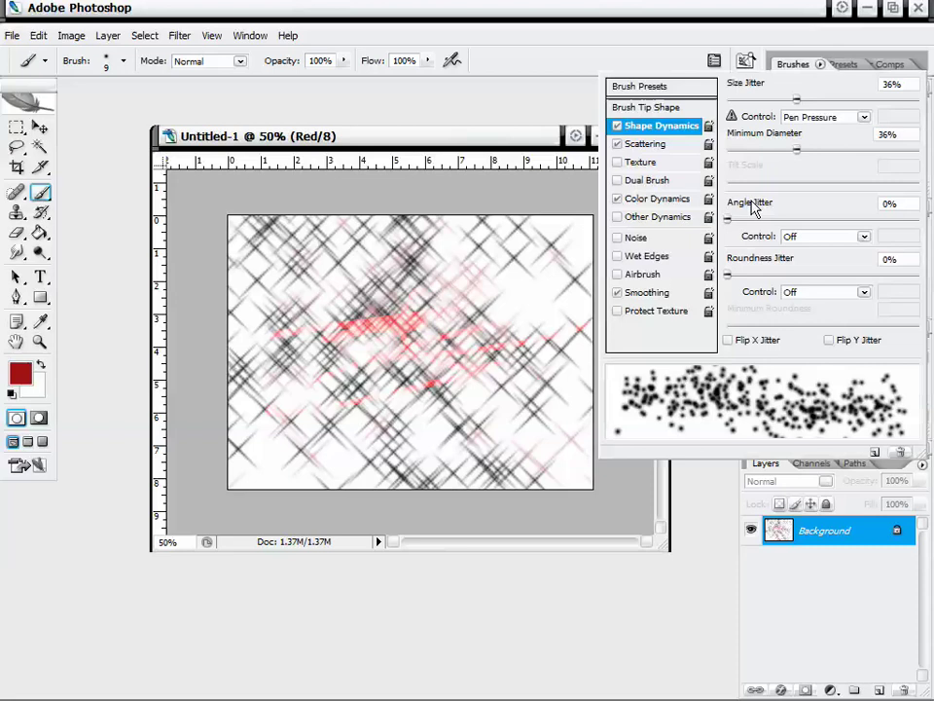
click(820, 63)
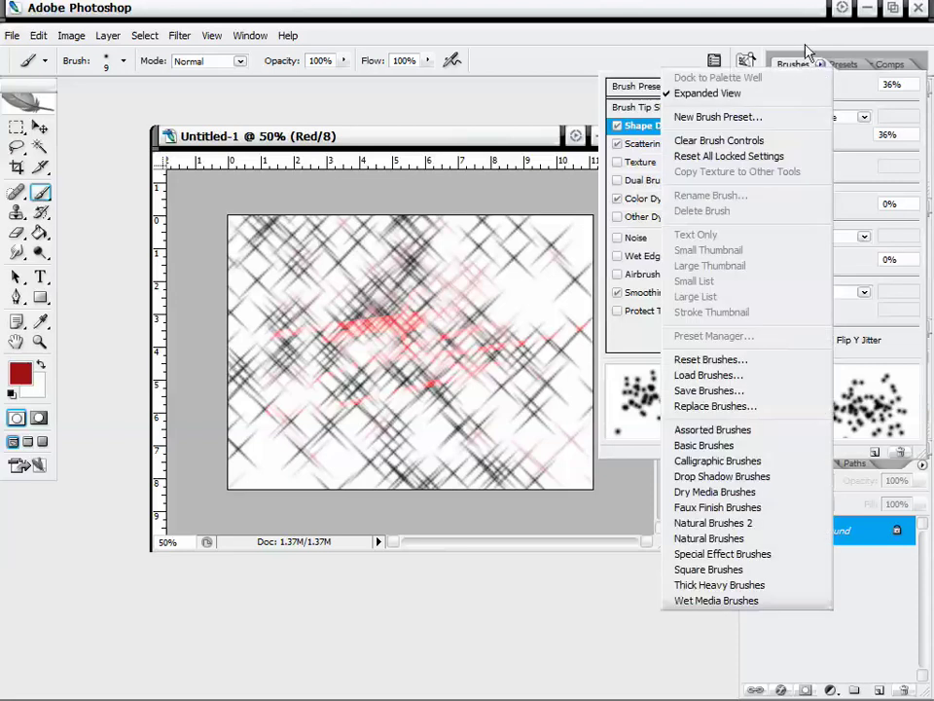
click(764, 10)
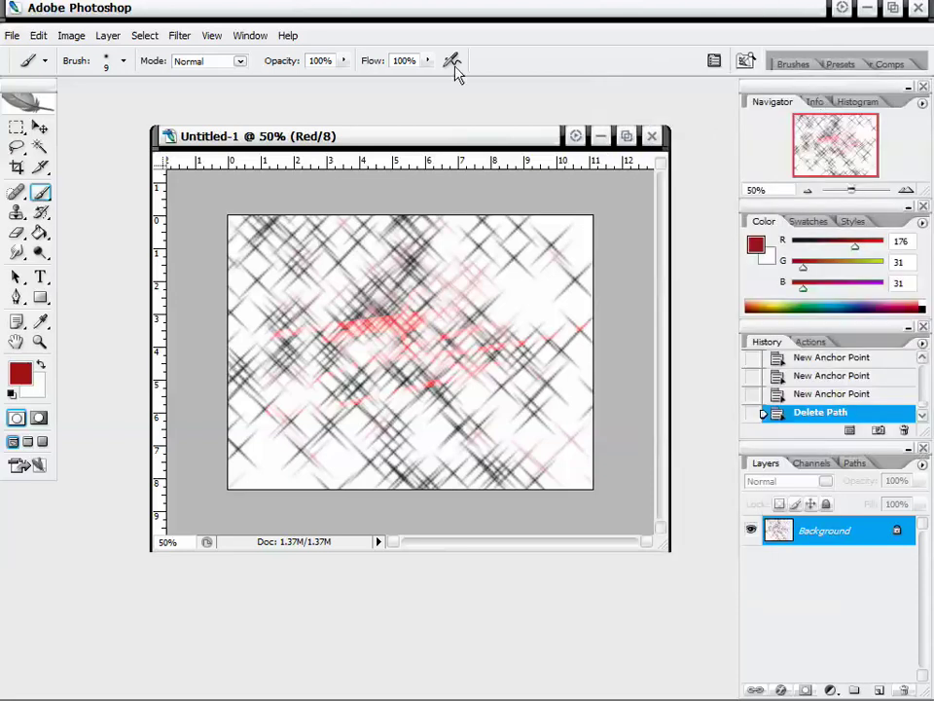
Show the Animation palette from the Window menu and dock it along the workspace bottom
click(251, 35)
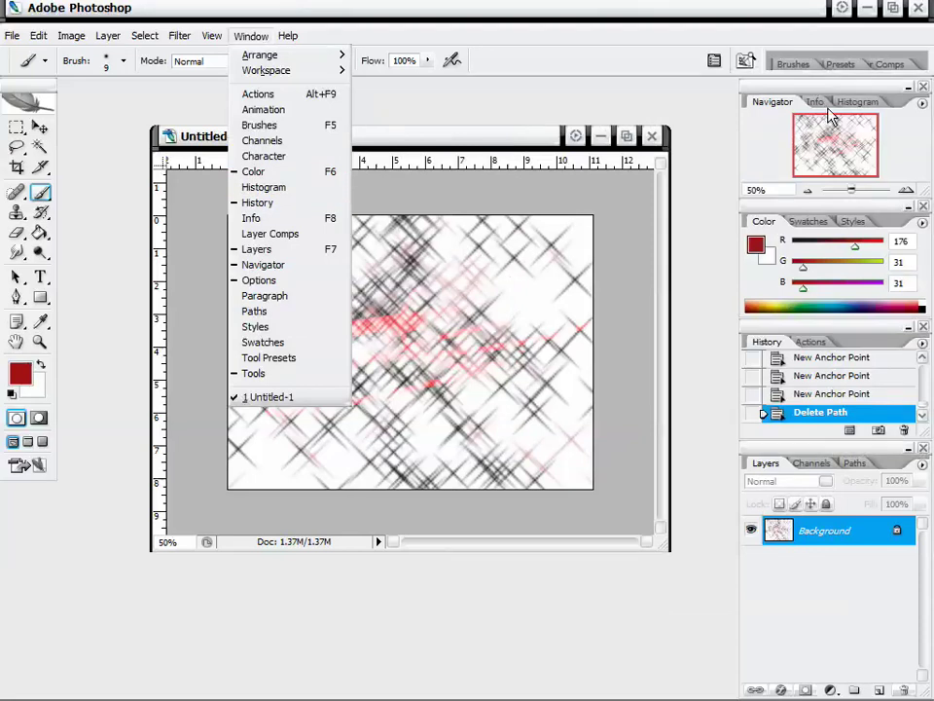
click(279, 110)
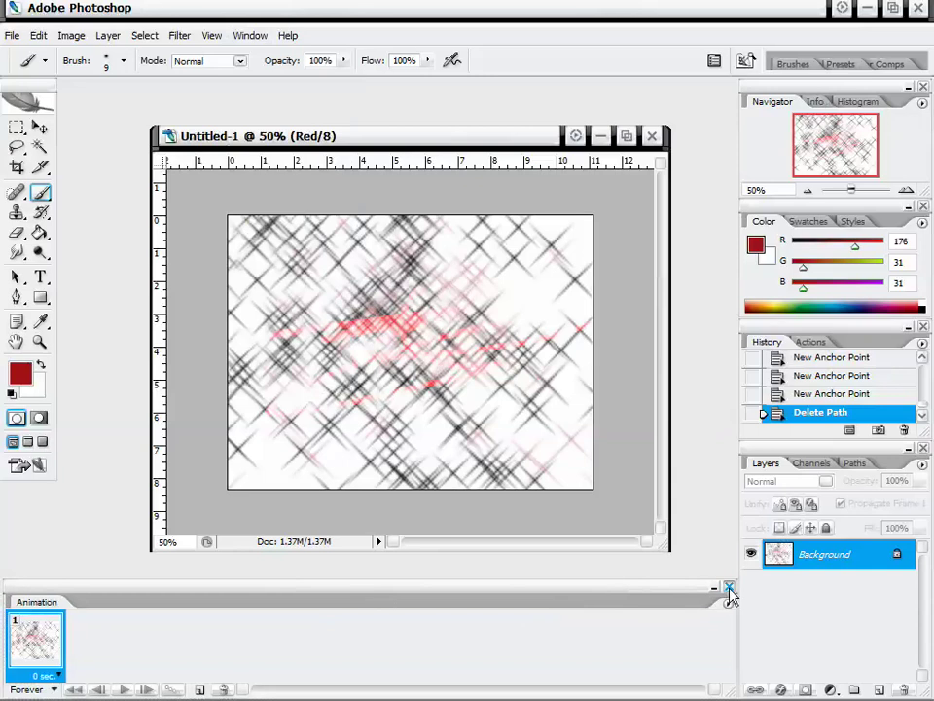
click(250, 35)
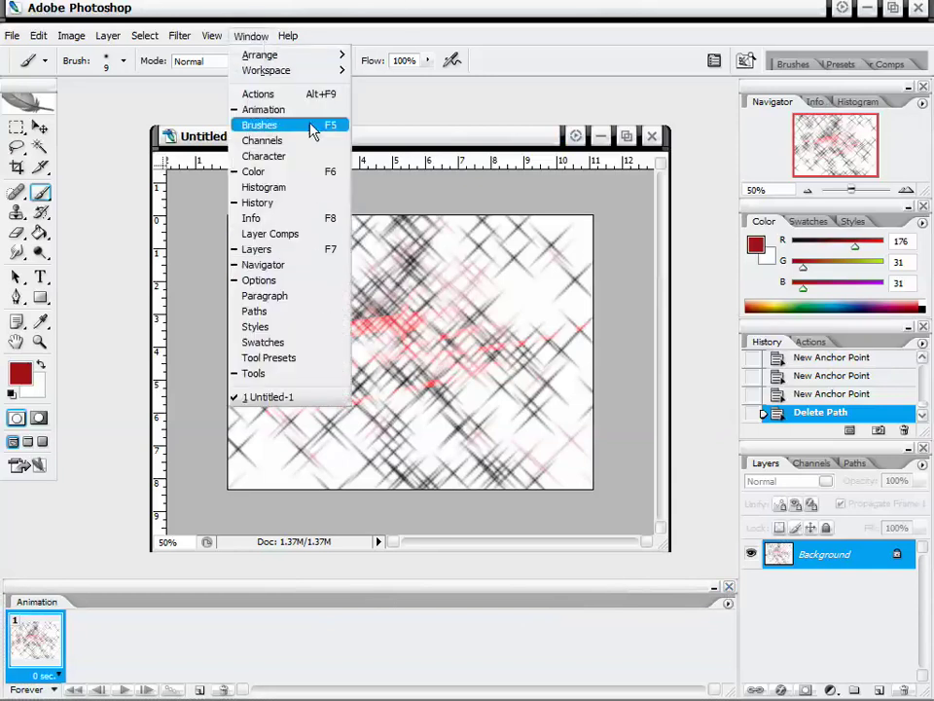
key(Escape)
click(250, 35)
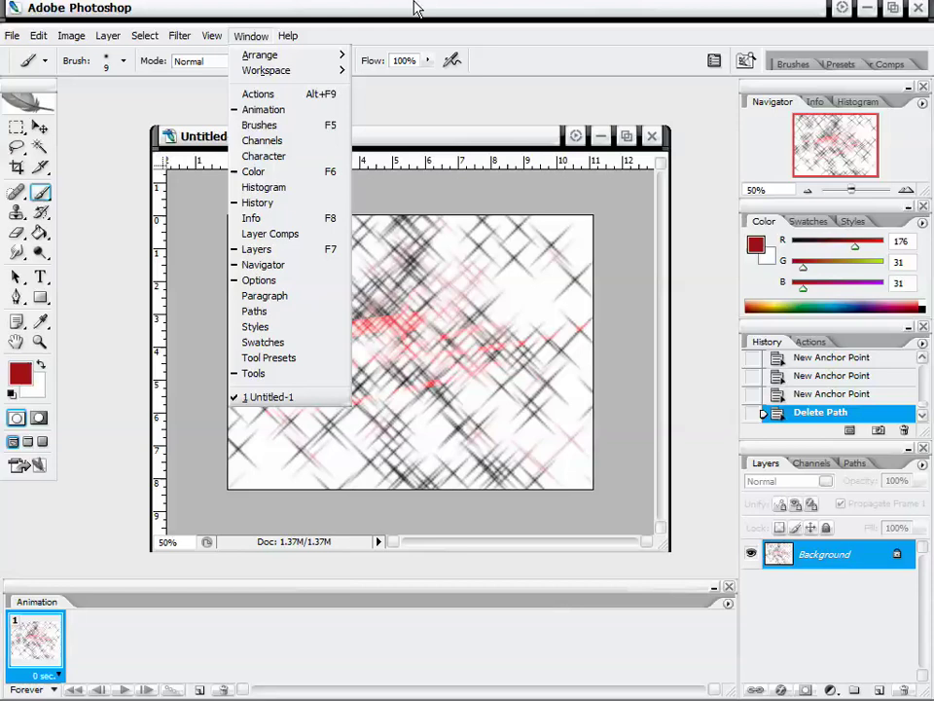
click(317, 35)
drag(541, 583, 521, 559)
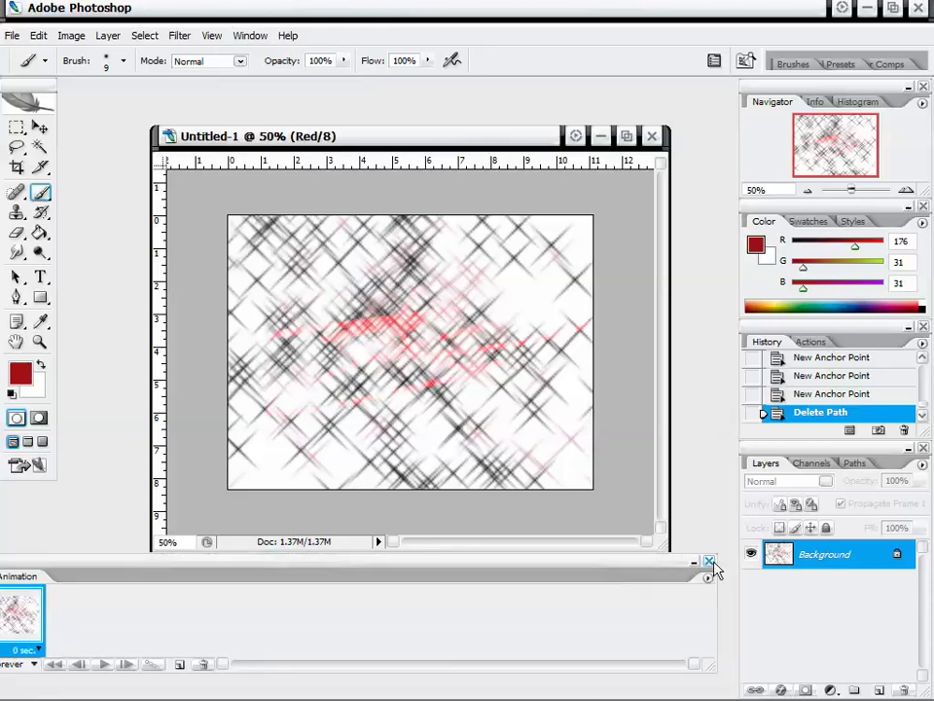
drag(597, 581, 617, 587)
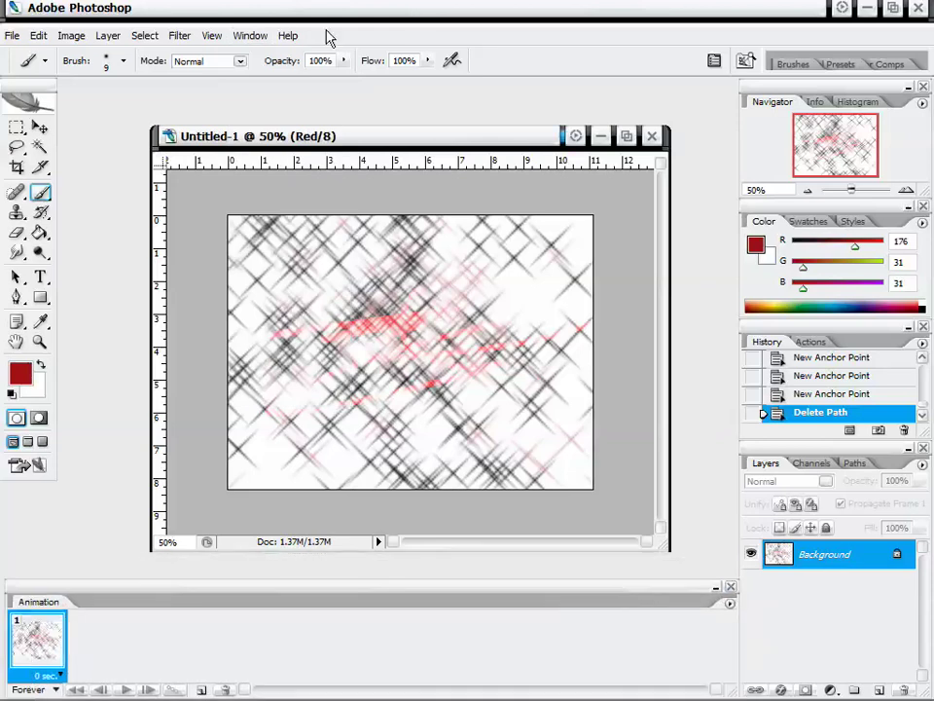
click(216, 35)
Show the Paragraph palette and flip between its Character and Paragraph tabs
mouse_move(247, 37)
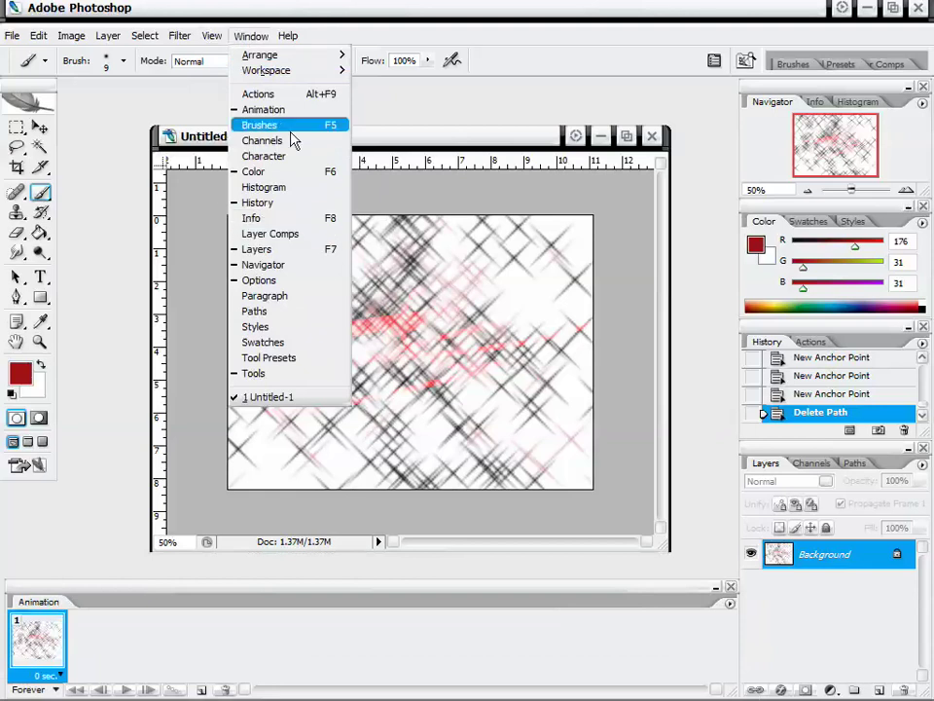
click(282, 296)
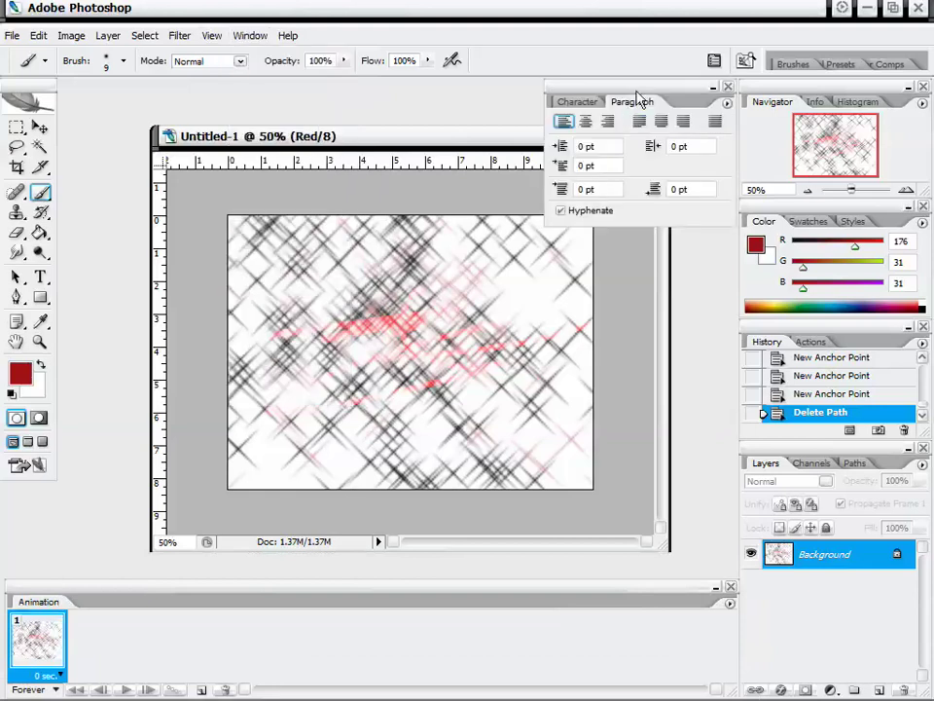
drag(633, 101, 625, 100)
click(569, 101)
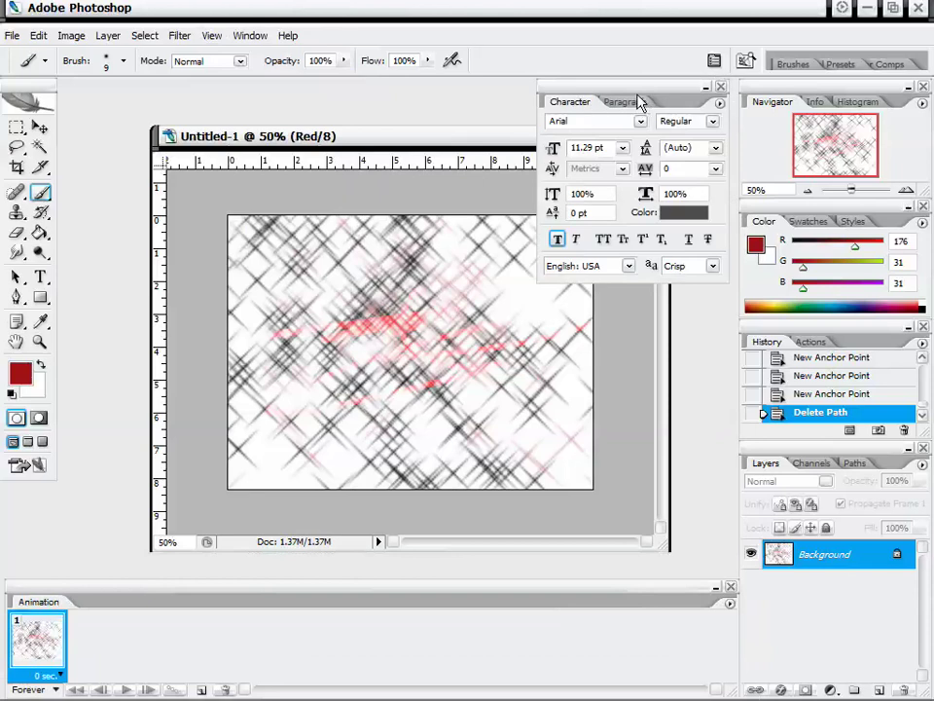
click(619, 105)
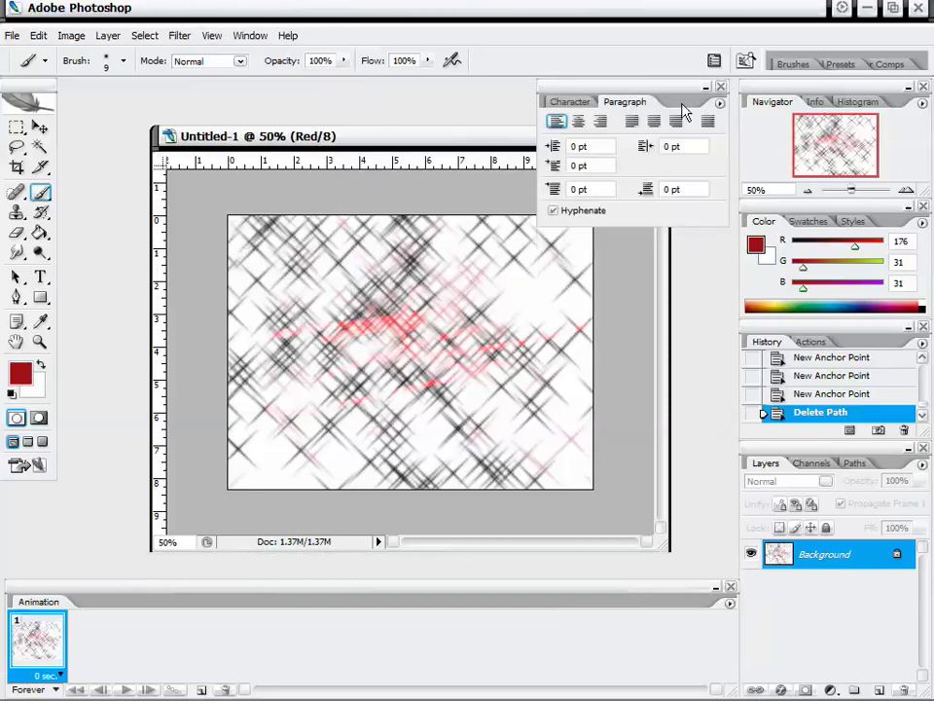
Show the Swatches palette, glance at Styles and Swatches, then return to the Color sliders
click(251, 35)
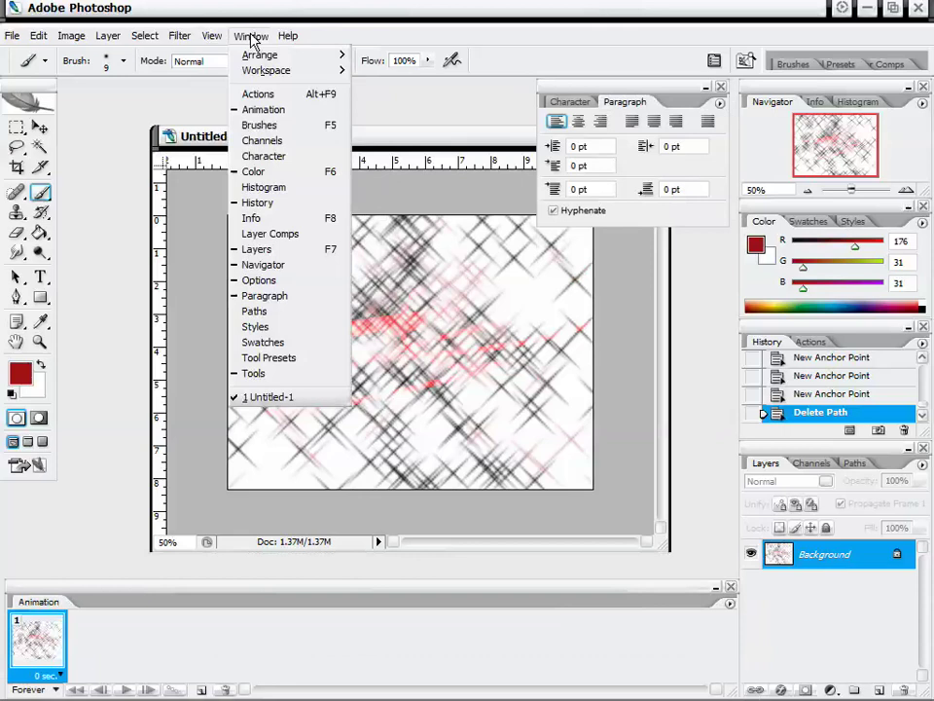
click(272, 343)
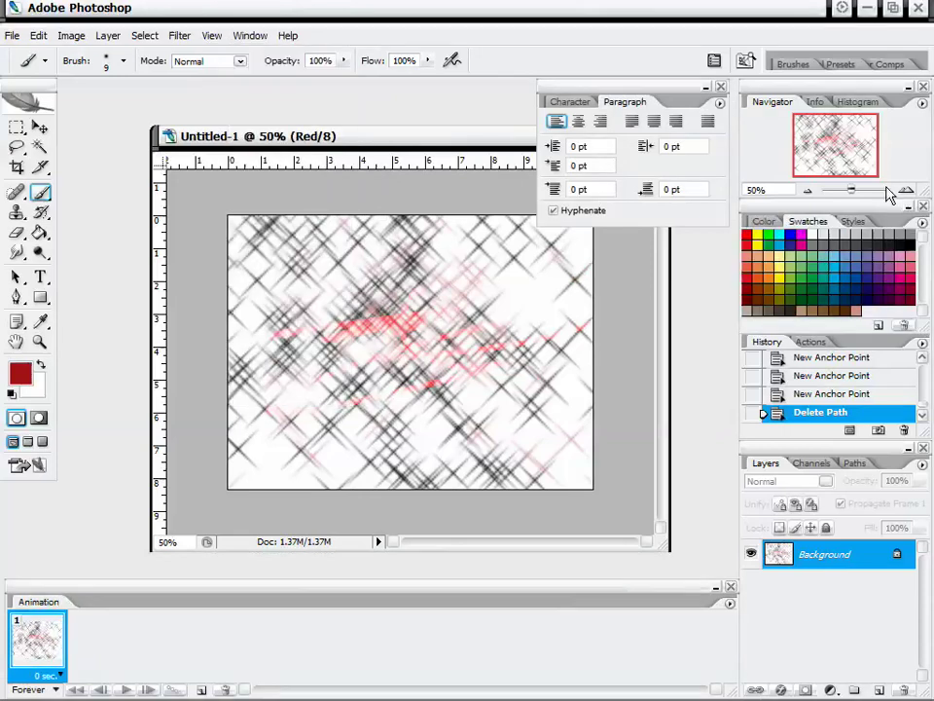
click(853, 222)
click(808, 221)
click(764, 221)
Nudge the text palette right and shift the document window slightly right
click(257, 36)
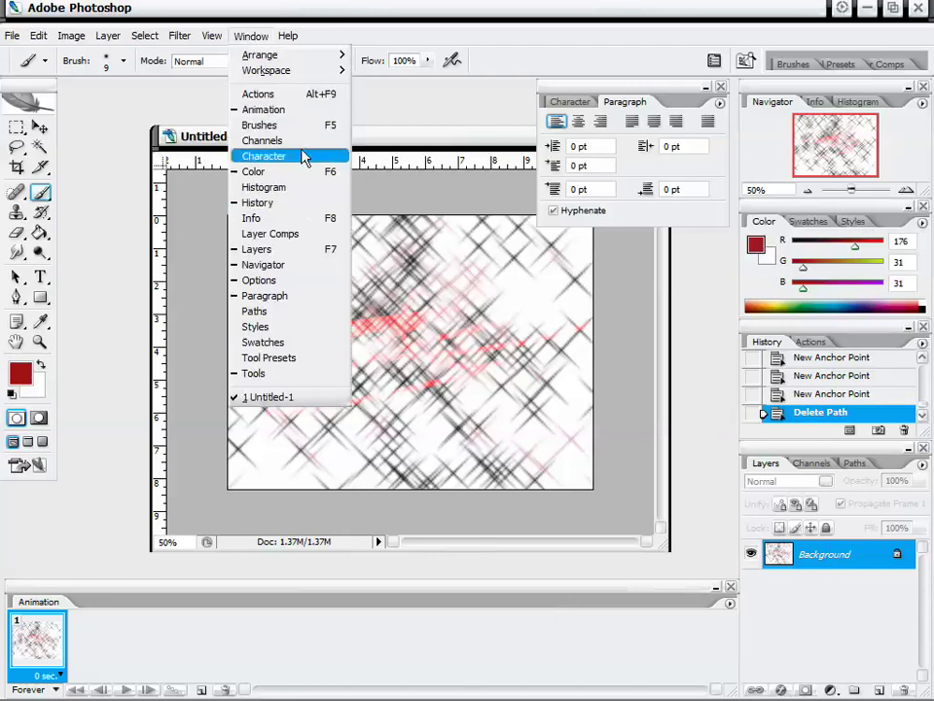
click(654, 90)
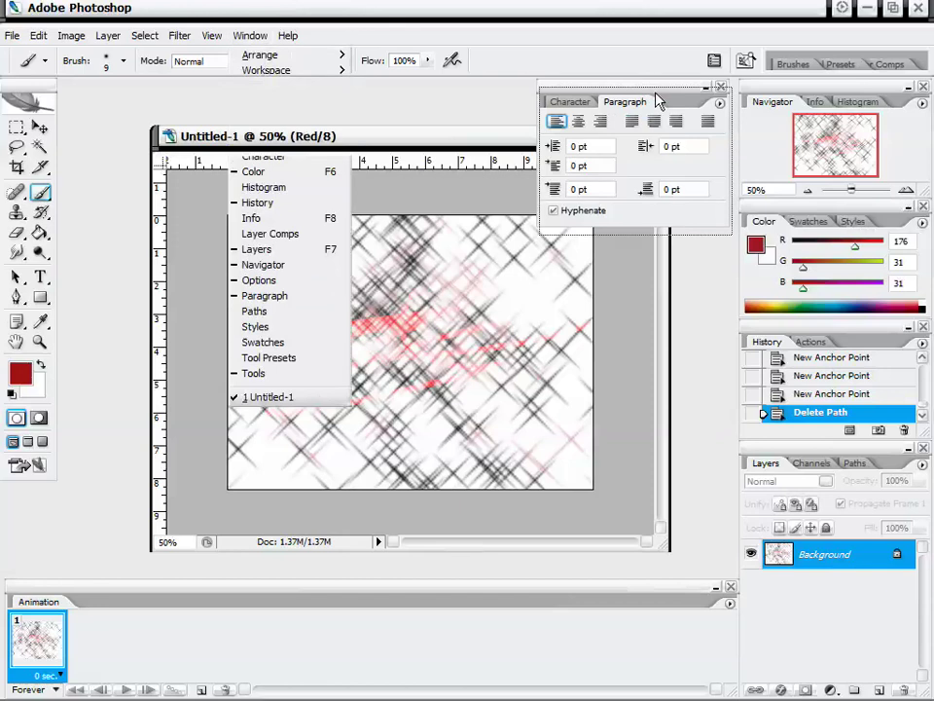
drag(678, 101, 686, 100)
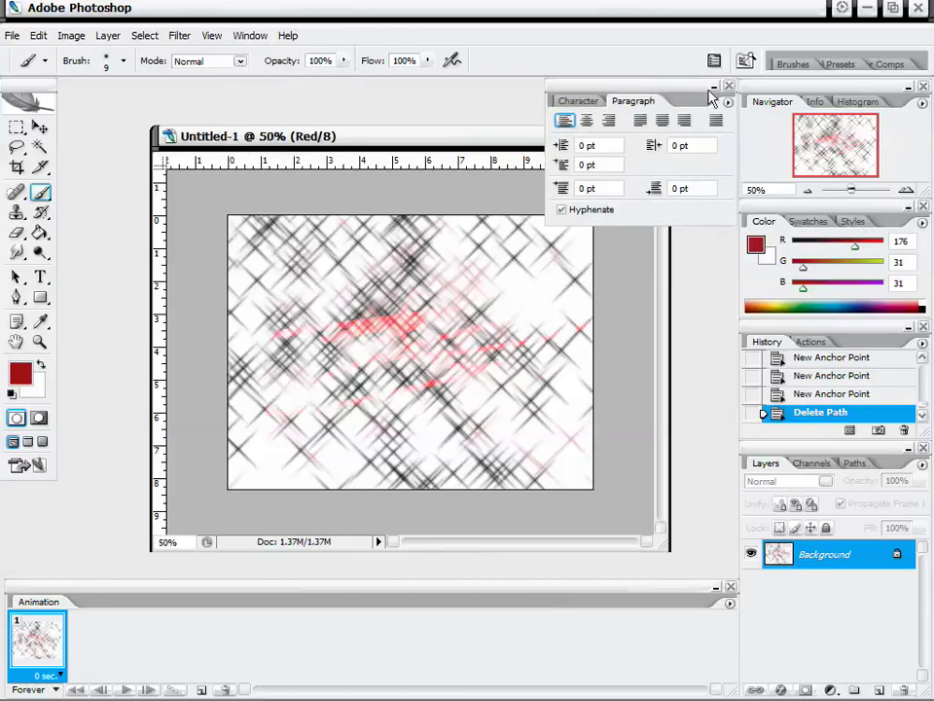
drag(484, 148, 496, 151)
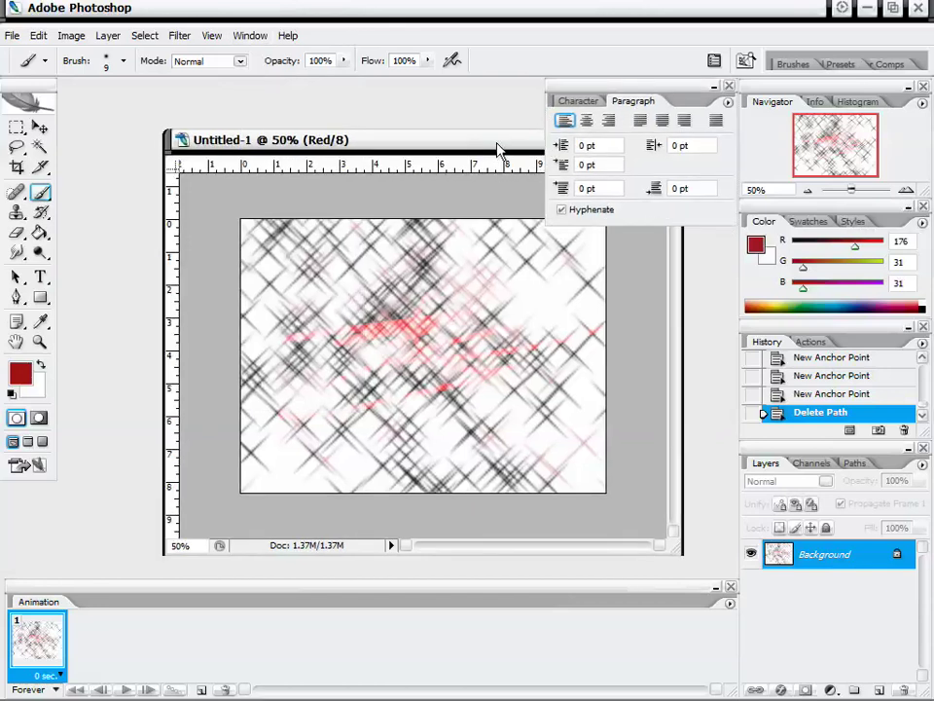
Reset the palettes with Window > Workspace > Default Workspace
click(250, 35)
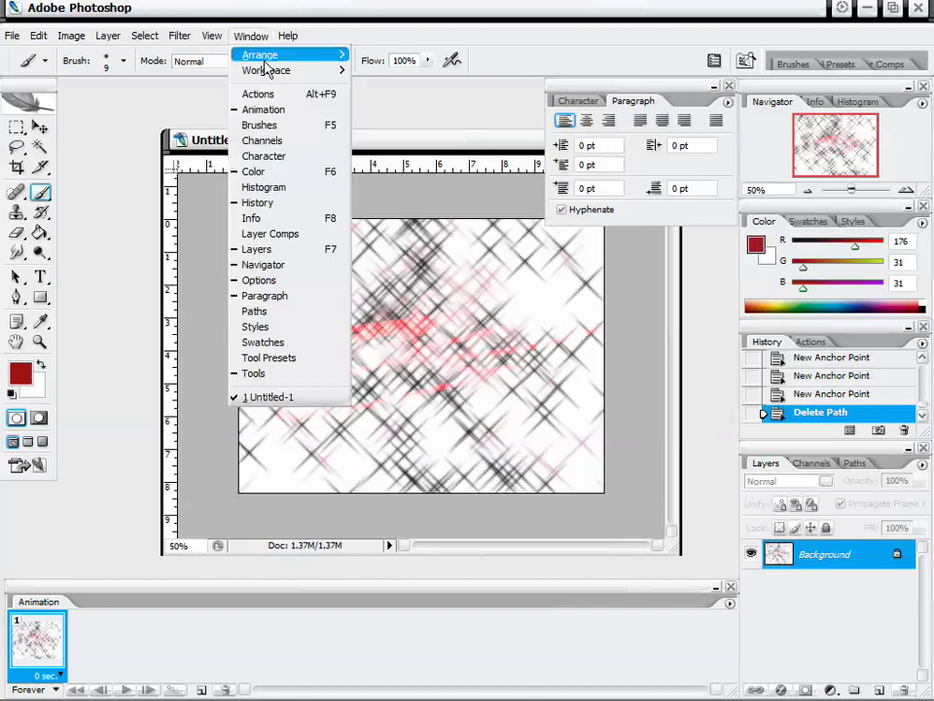
mouse_move(263, 70)
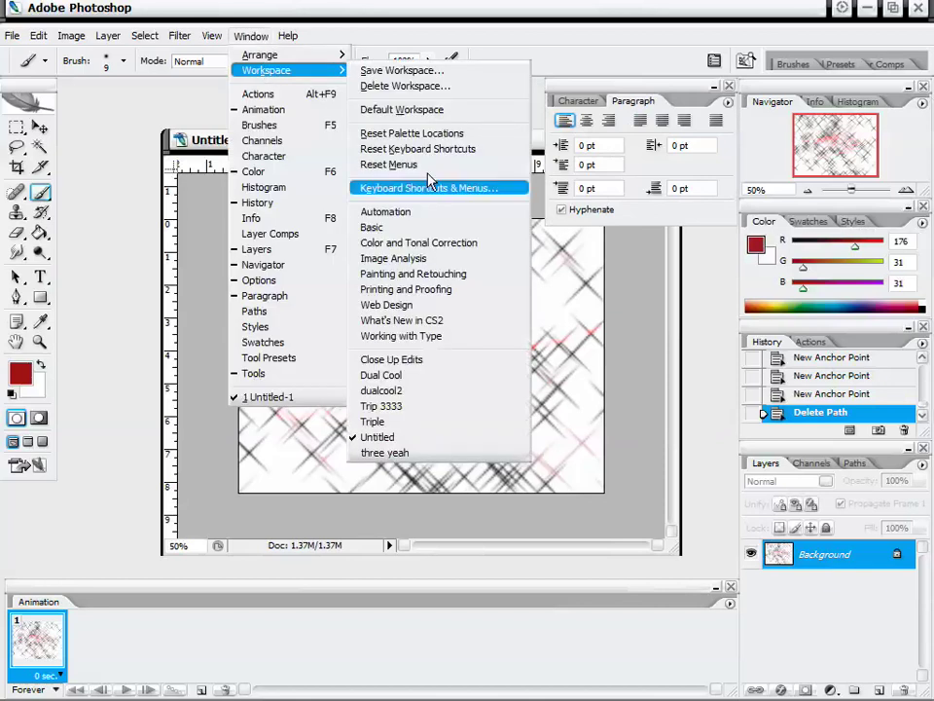
click(408, 109)
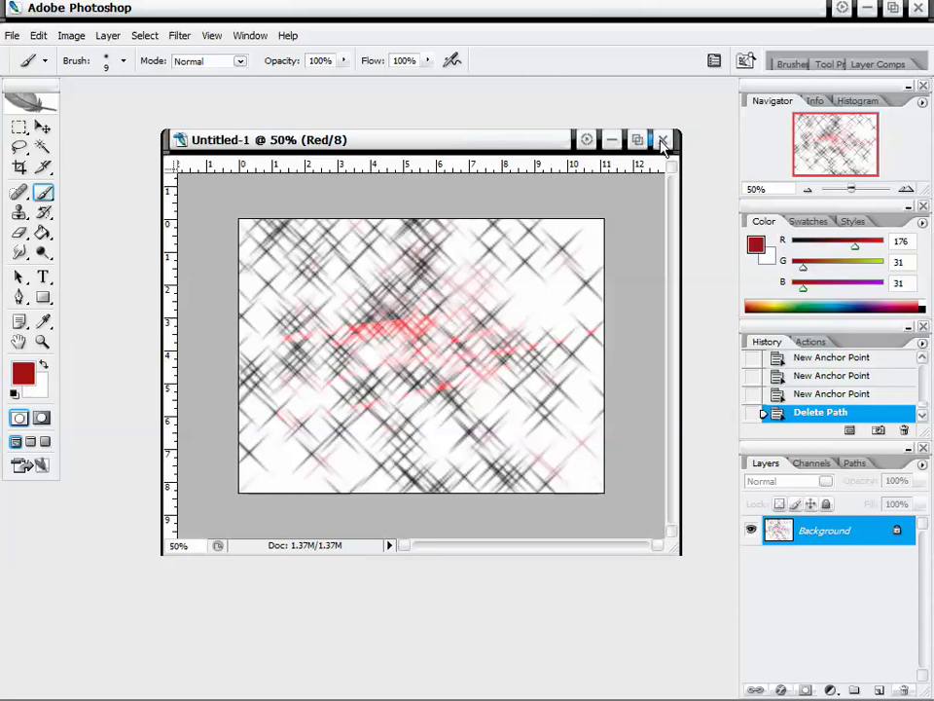
Close Untitled-1, answering No to discard its unsaved changes
click(663, 141)
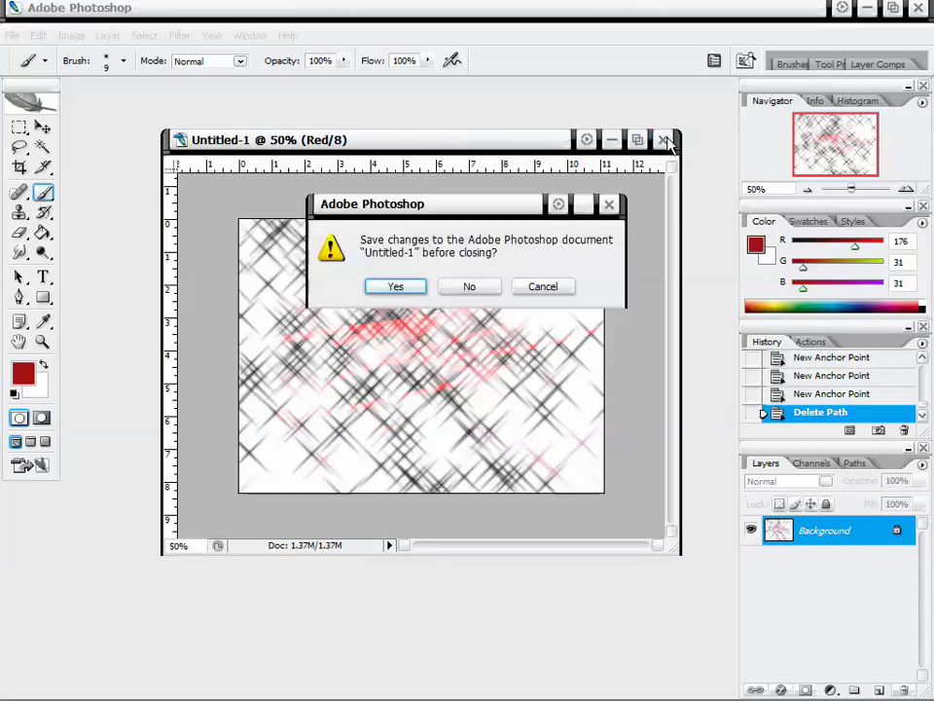
click(486, 288)
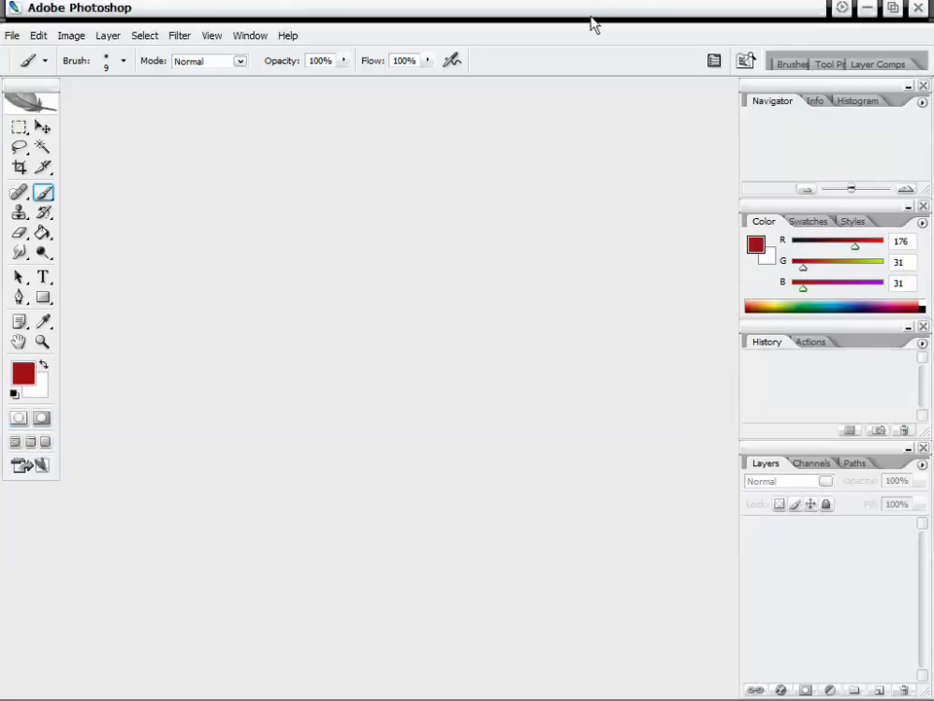
click(72, 36)
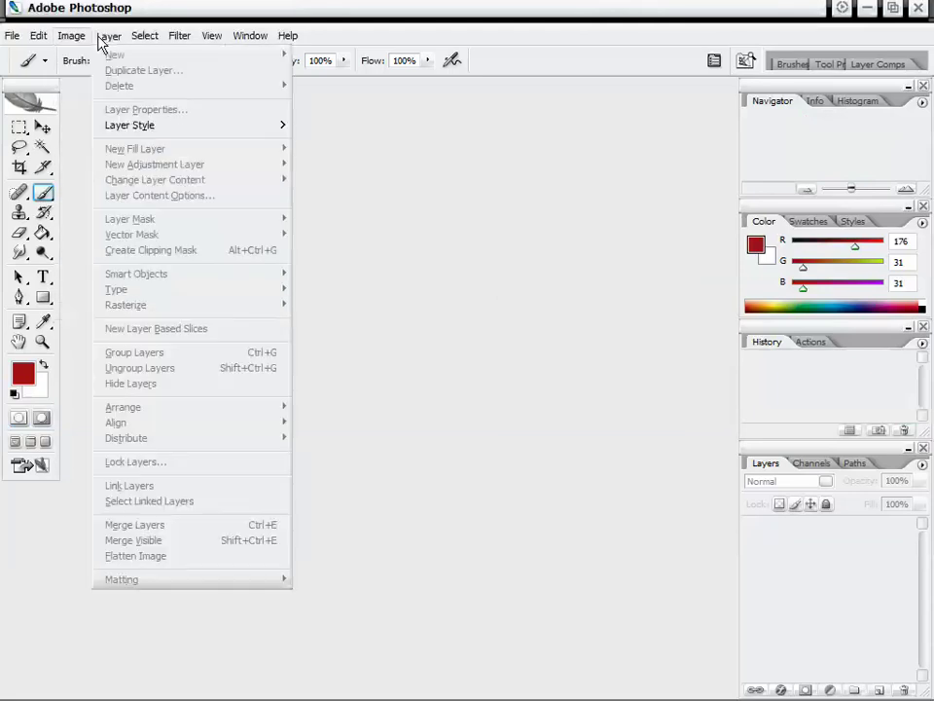
mouse_move(181, 39)
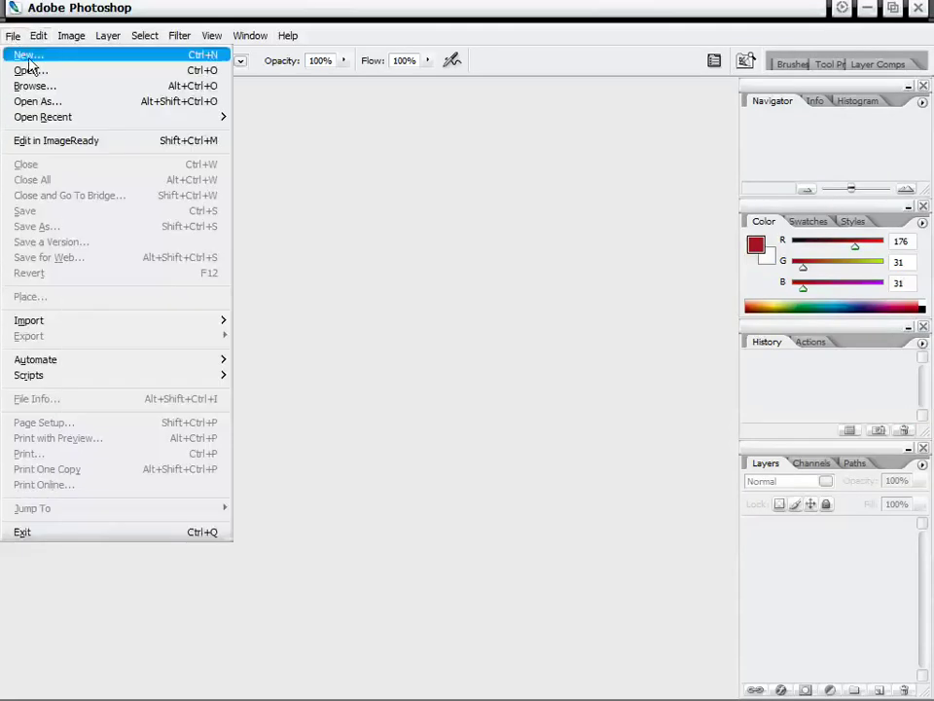
Create a new 800 x 600 document and fill its canvas red with the Paint Bucket
click(29, 55)
click(396, 173)
click(357, 393)
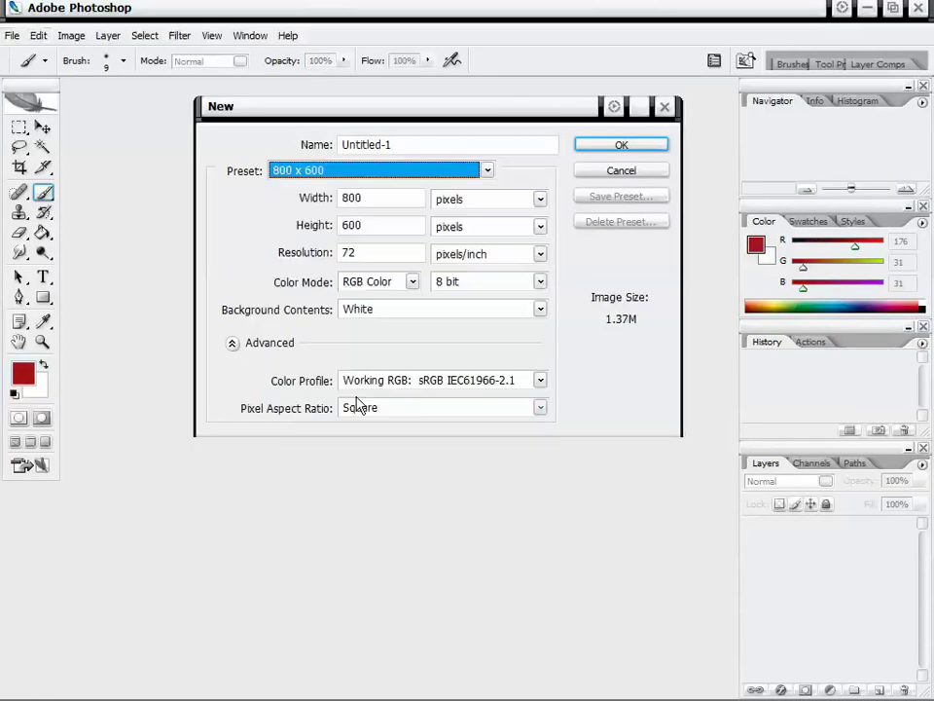
click(628, 144)
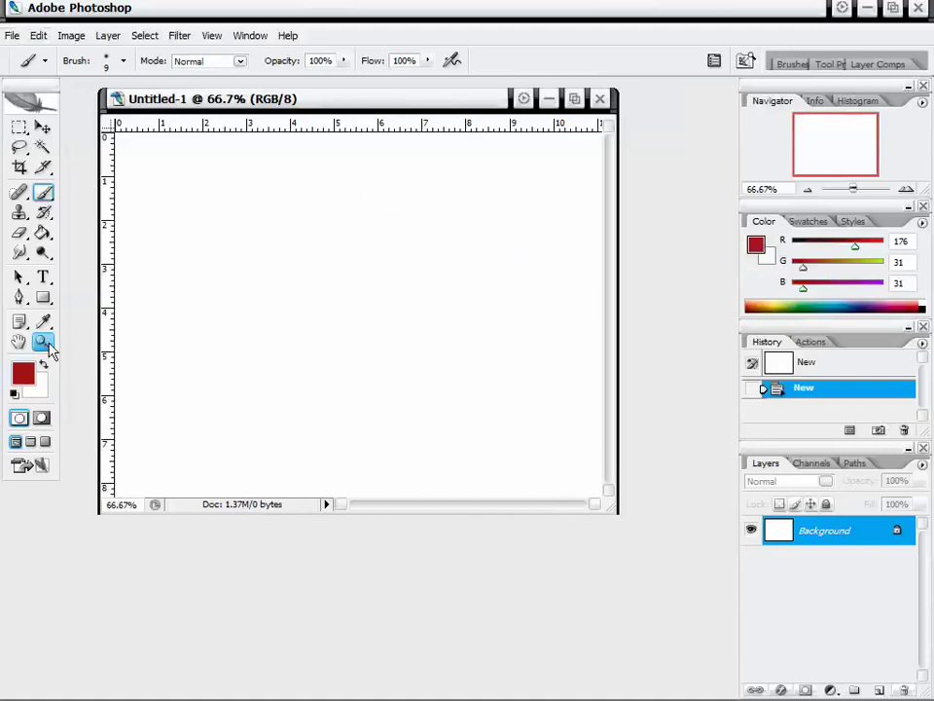
click(43, 233)
click(353, 439)
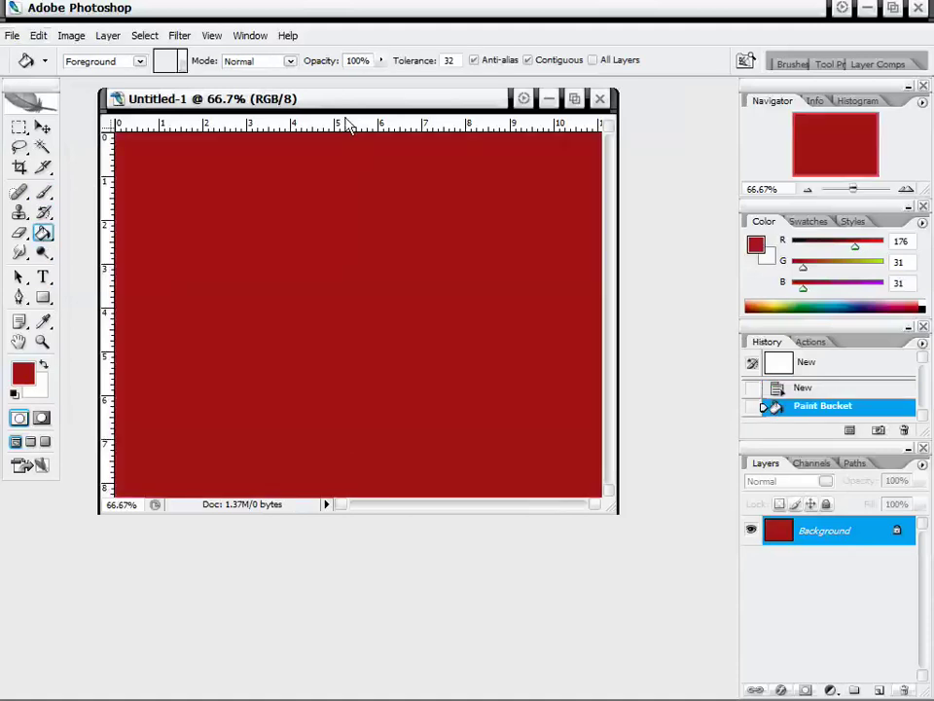
drag(342, 103, 389, 125)
Invert the red canvas to cyan with Image > Adjustments > Invert
click(73, 37)
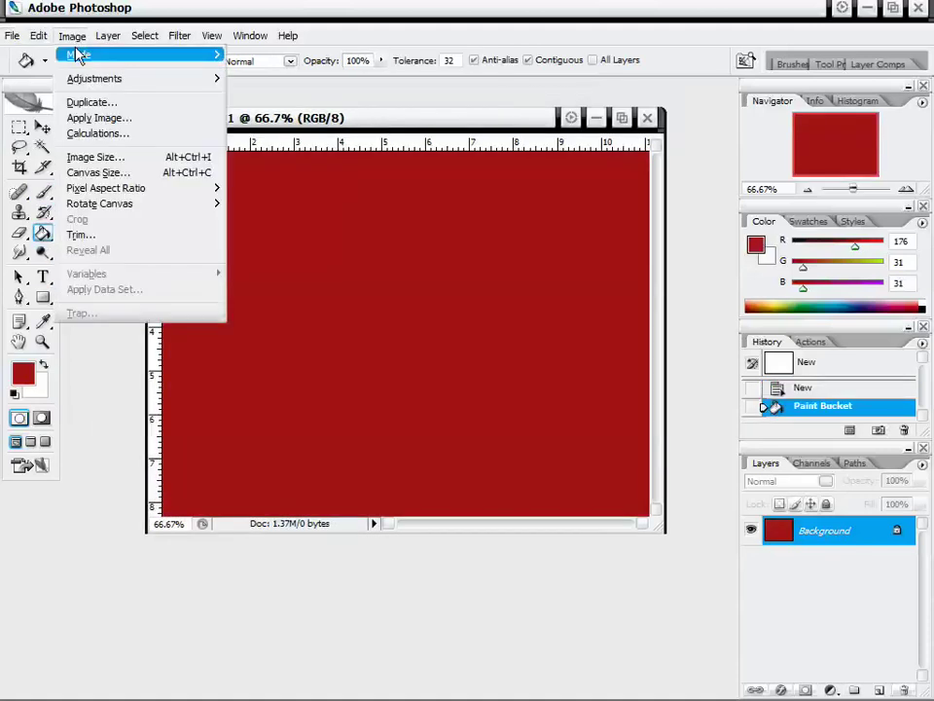
mouse_move(253, 39)
mouse_move(72, 36)
mouse_move(86, 56)
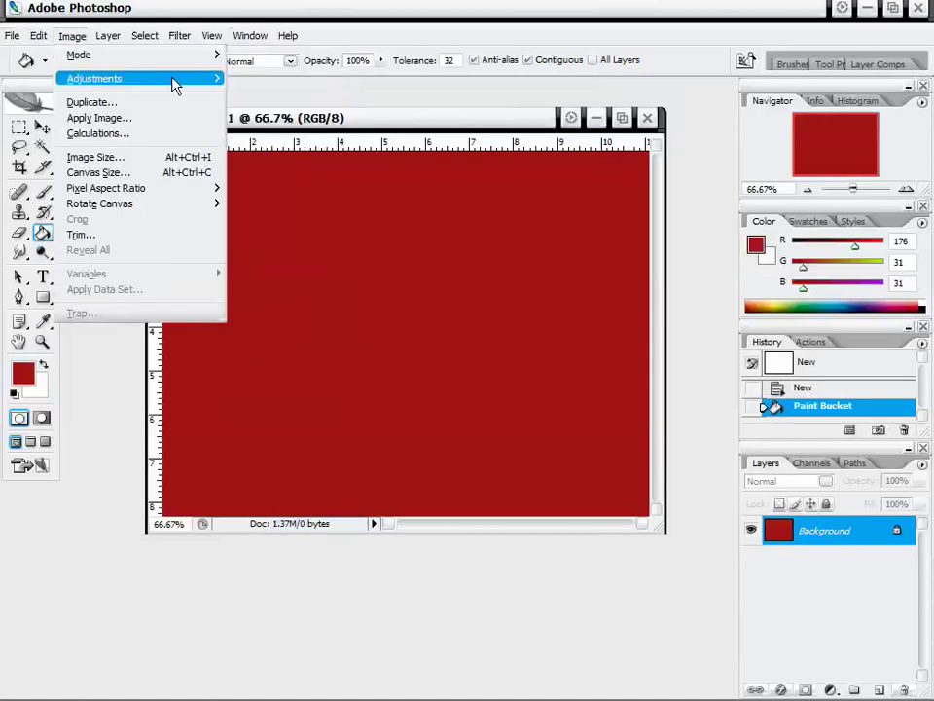
mouse_move(175, 79)
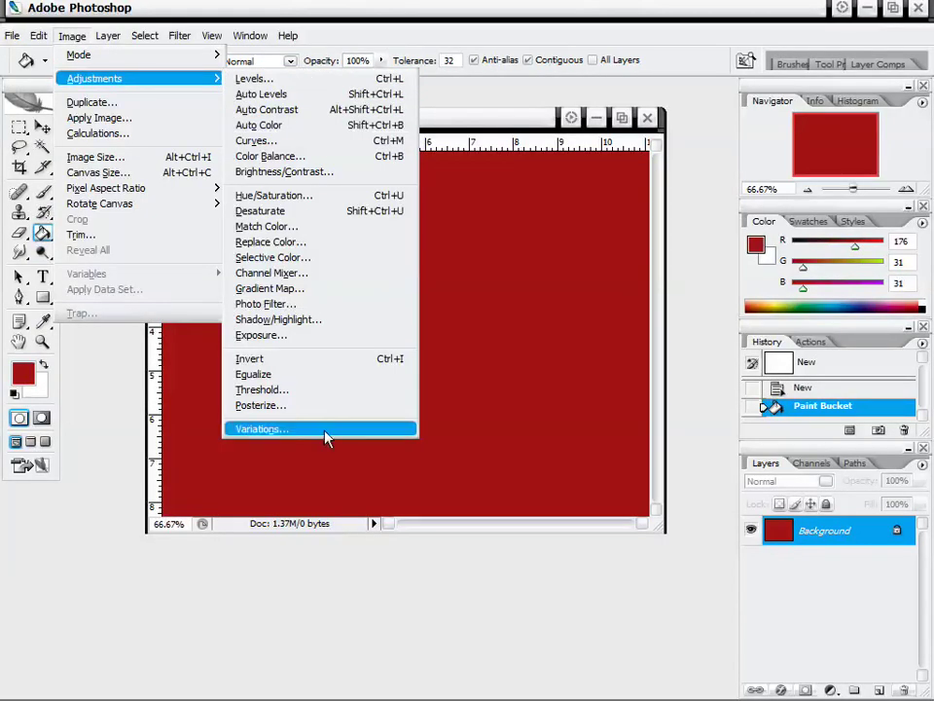
click(335, 360)
Rotate the canvas 90° clockwise into portrait orientation
click(72, 35)
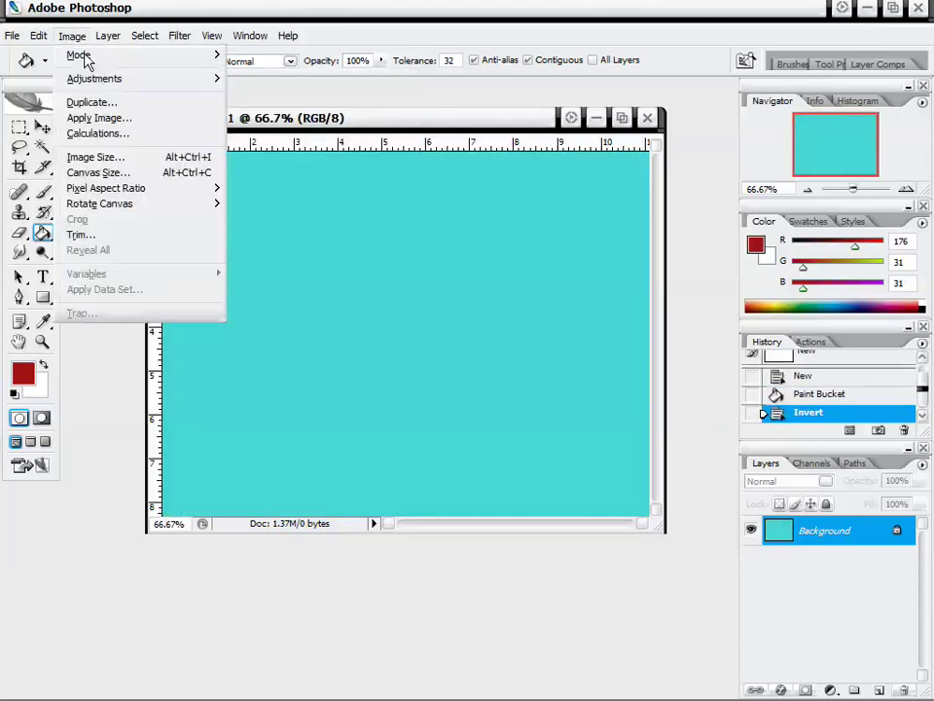
mouse_move(98, 79)
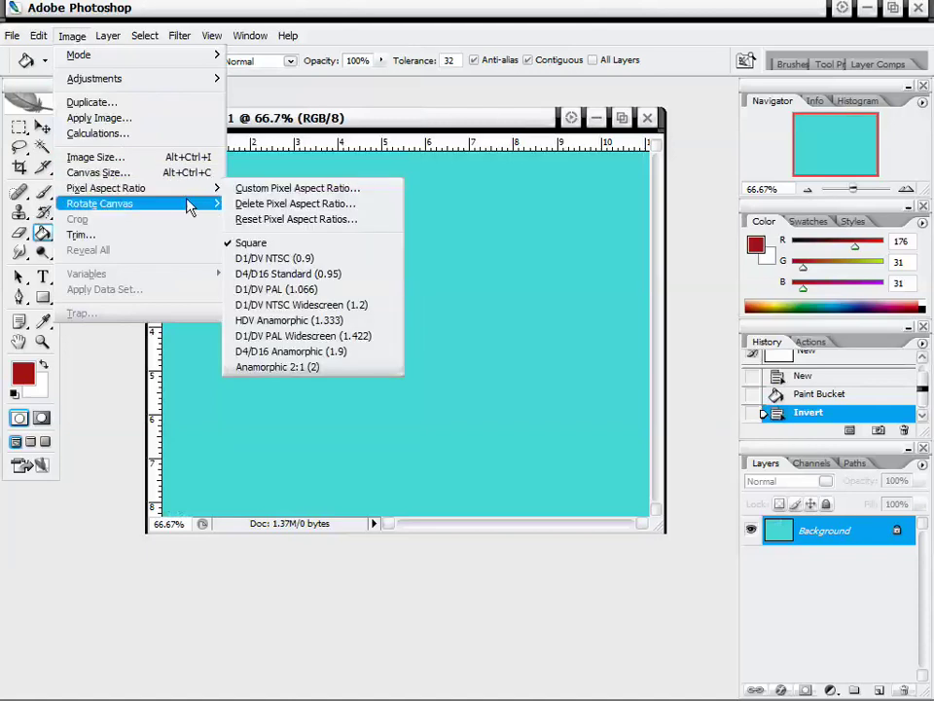
mouse_move(223, 205)
click(275, 219)
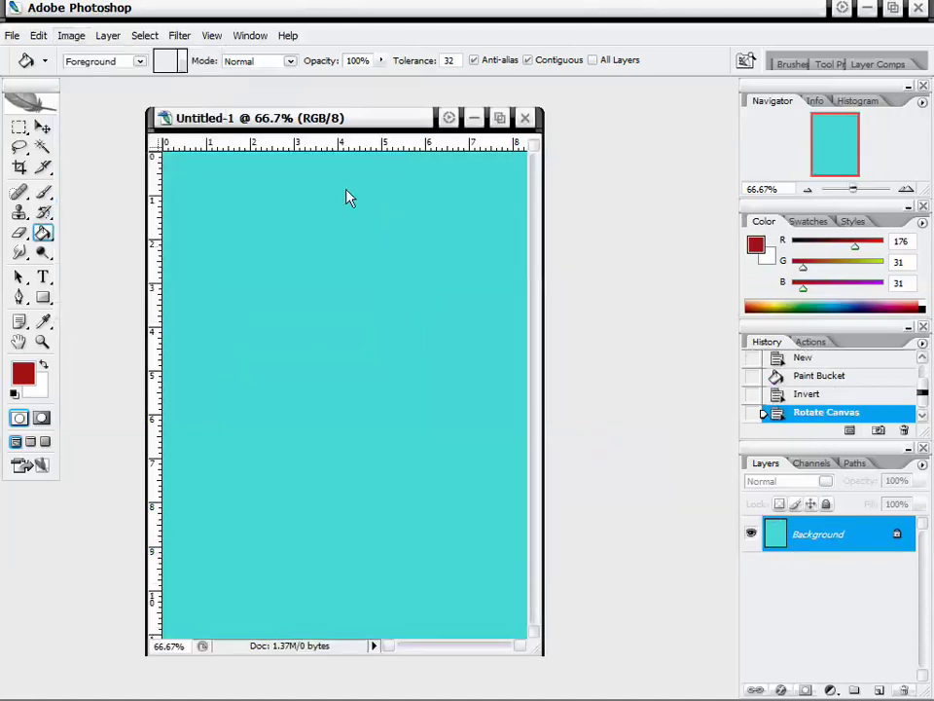
click(66, 33)
Move the cyan canvas window up and right, and browse the Select and Filter menus without choosing anything
mouse_move(108, 39)
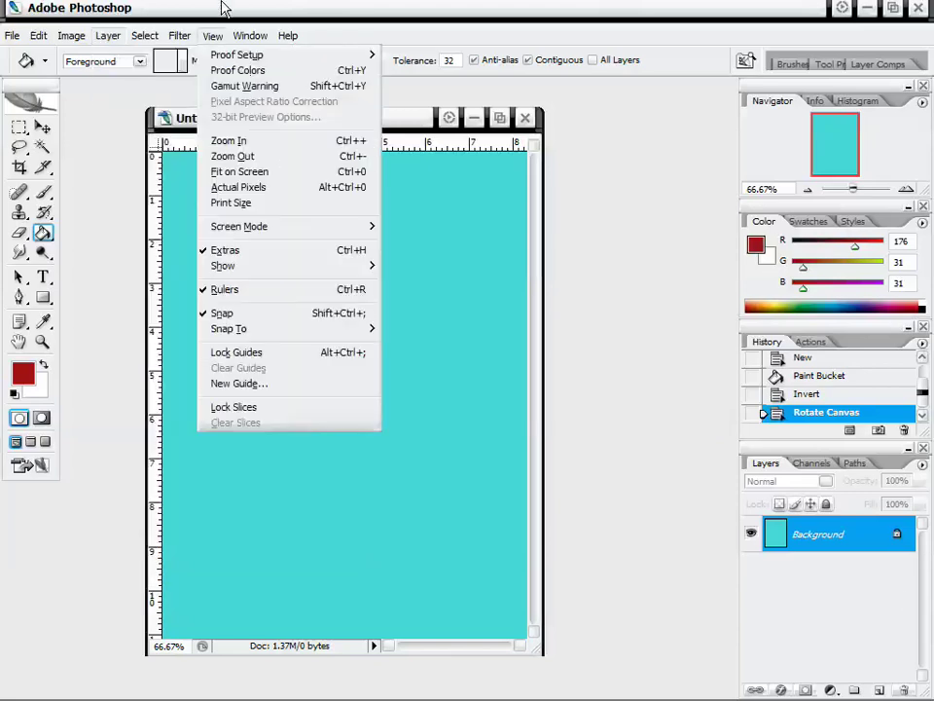
click(365, 121)
drag(365, 121, 404, 124)
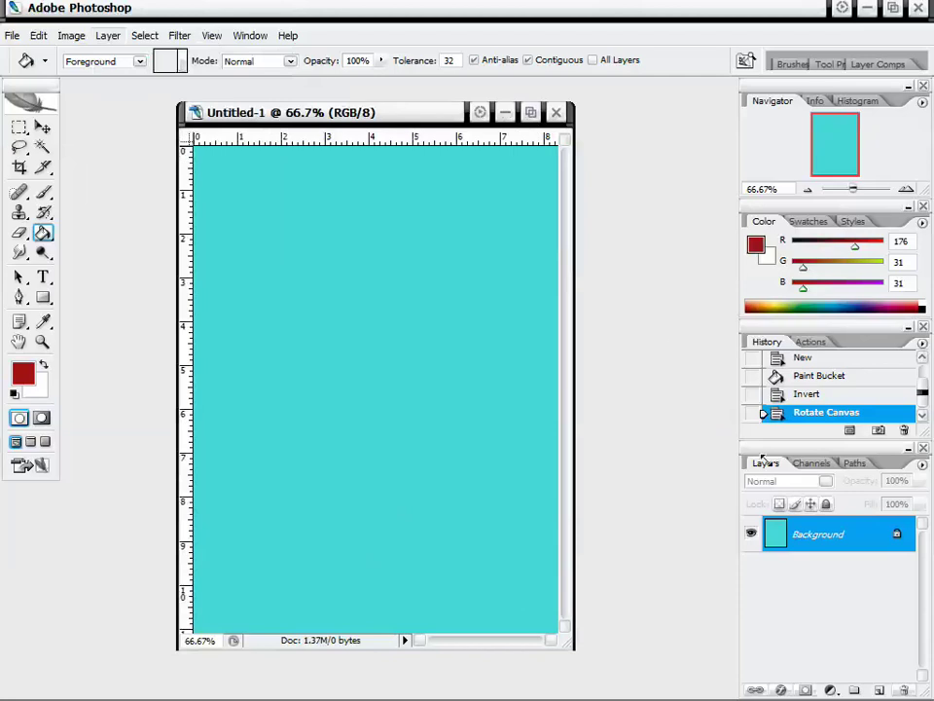
drag(347, 114, 365, 94)
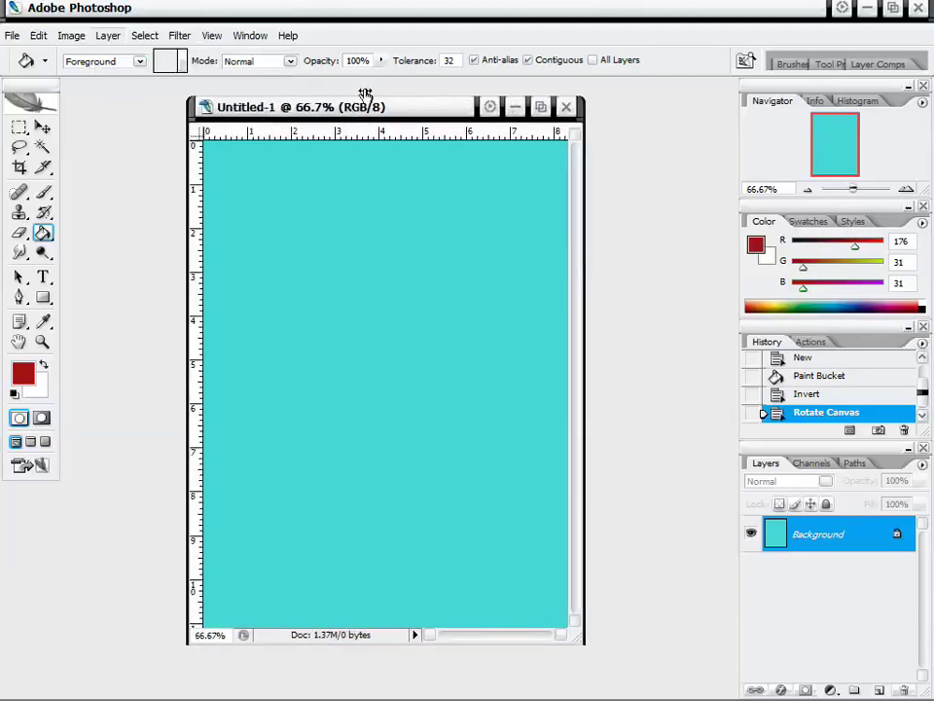
click(145, 36)
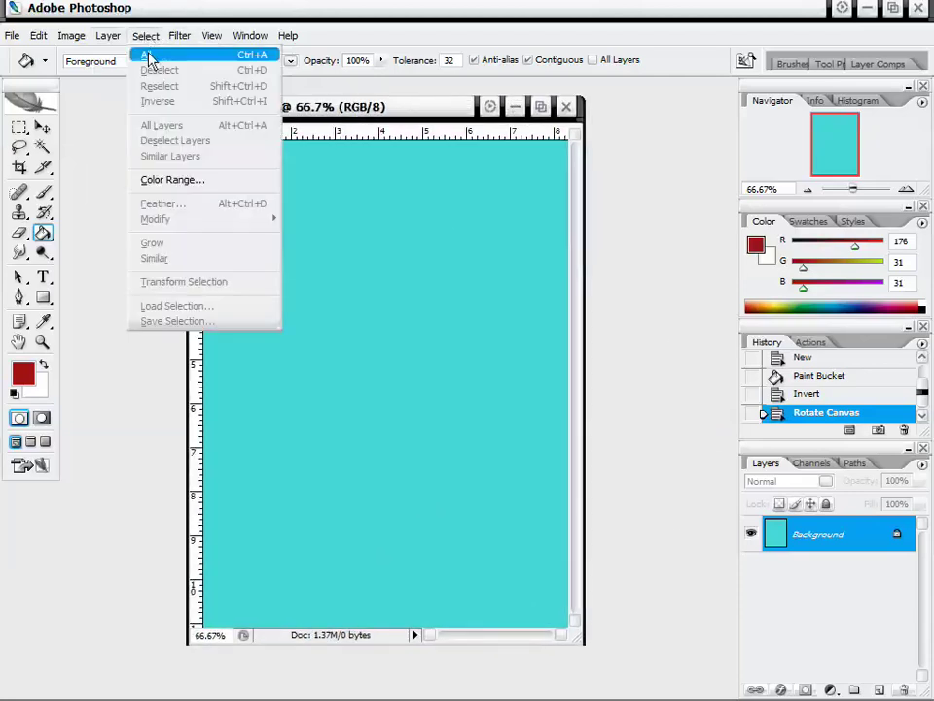
mouse_move(180, 36)
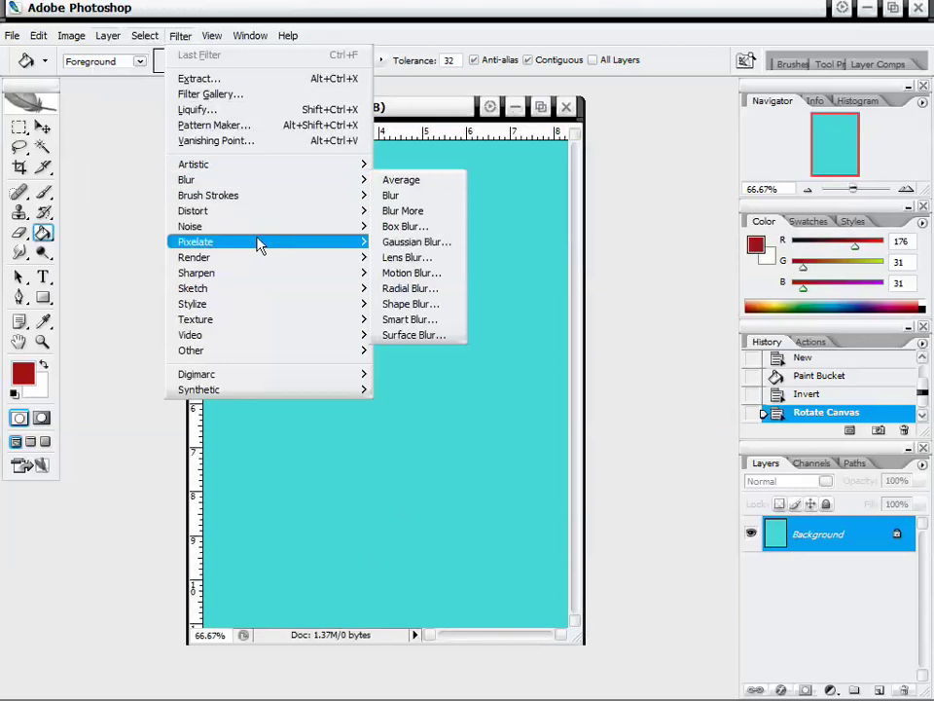
click(63, 200)
Paint a scattered grey brush stroke and soften it with a Gaussian Blur
click(44, 194)
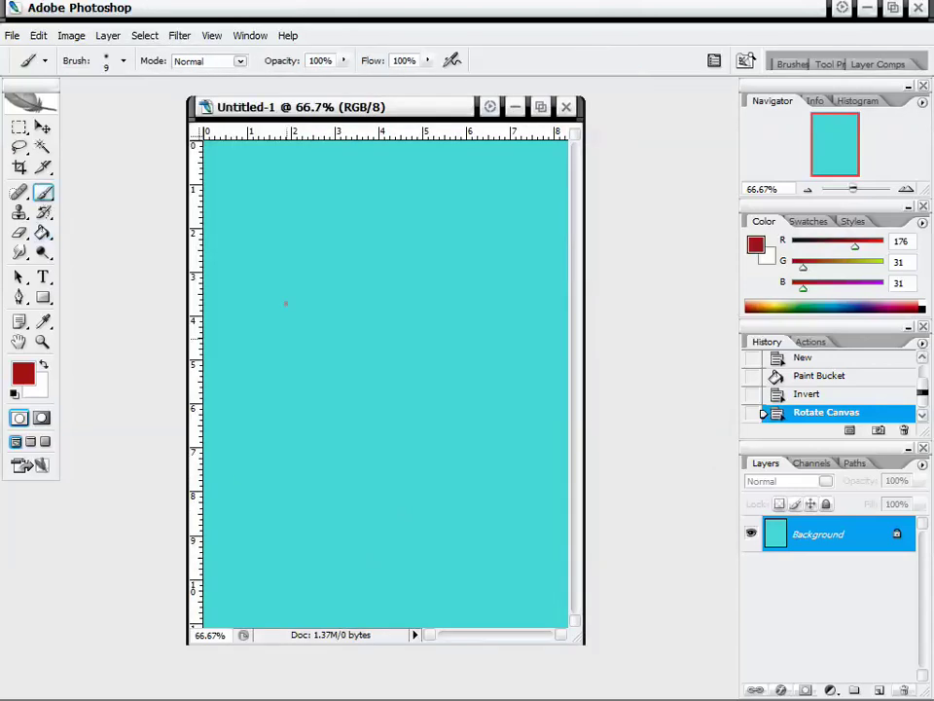
mouse_move(272, 399)
mouse_down()
mouse_move(386, 198)
mouse_move(458, 542)
mouse_move(414, 363)
mouse_move(346, 338)
mouse_move(423, 348)
mouse_move(403, 578)
mouse_move(371, 309)
mouse_move(396, 486)
mouse_move(411, 469)
mouse_move(321, 533)
mouse_up()
click(179, 35)
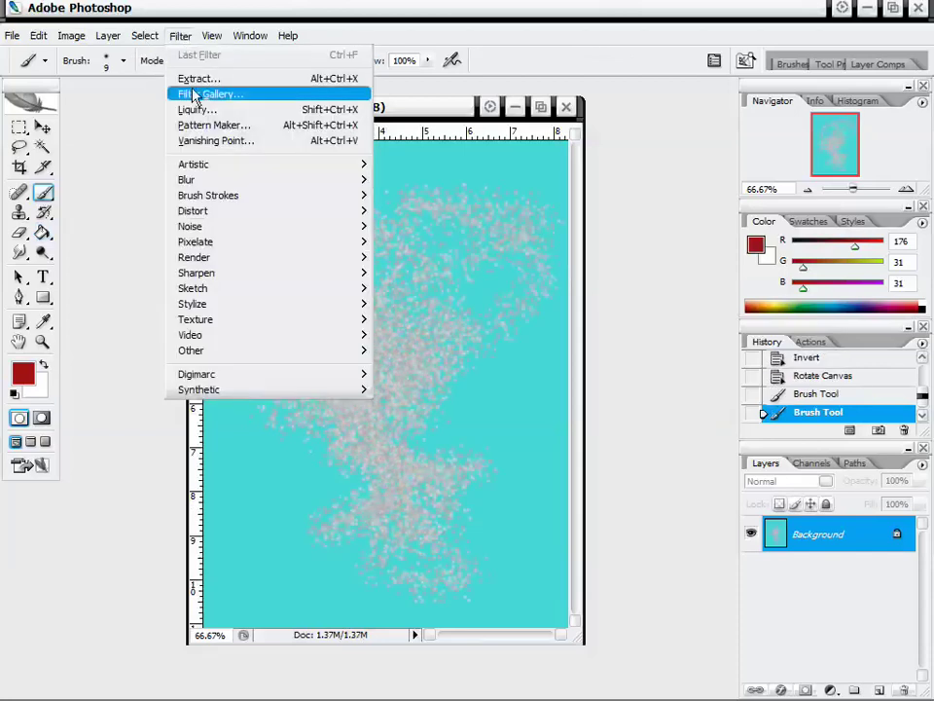
mouse_move(346, 180)
click(419, 243)
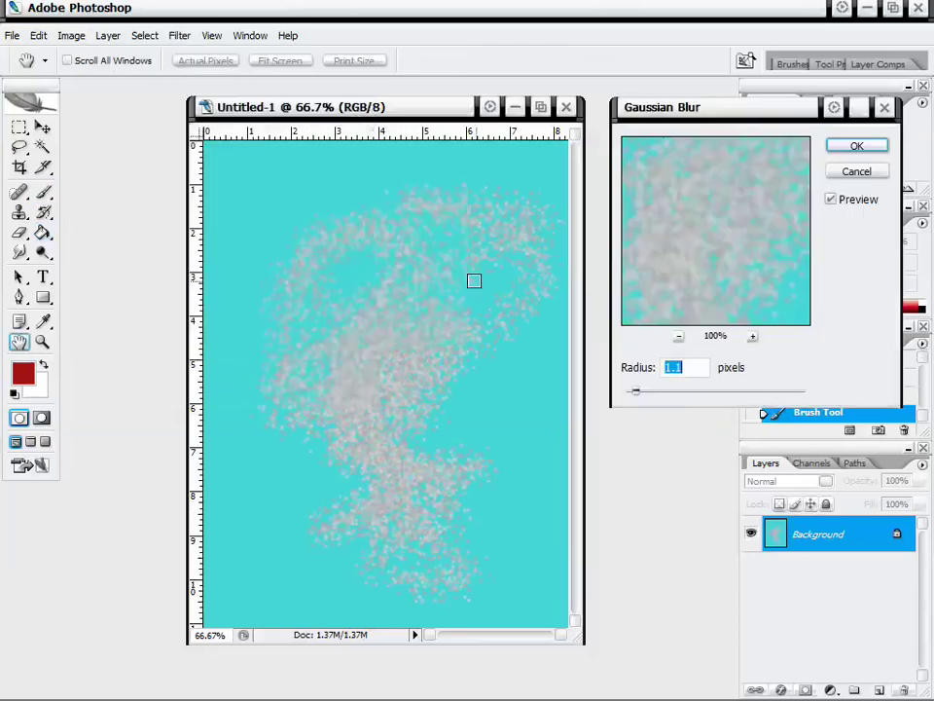
drag(634, 390, 719, 386)
drag(655, 394, 694, 395)
click(853, 147)
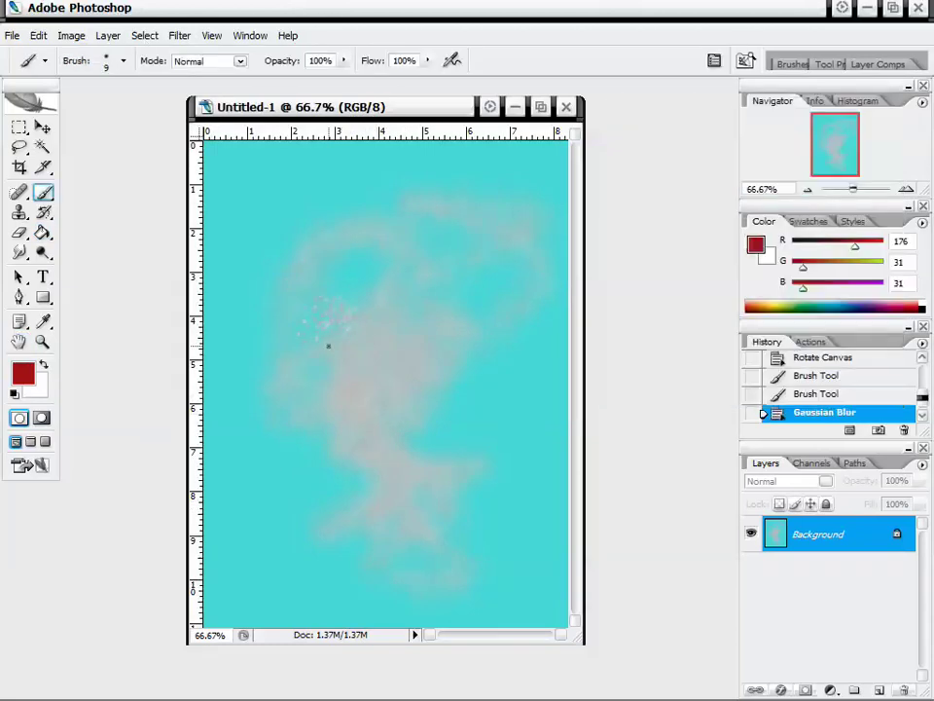
Paint more grey speckles, then paint dark red 480909 speckles over the blob's lower part
mouse_move(409, 312)
mouse_down()
mouse_move(448, 360)
mouse_move(387, 505)
mouse_move(303, 526)
mouse_move(325, 478)
mouse_move(378, 460)
mouse_up()
click(22, 373)
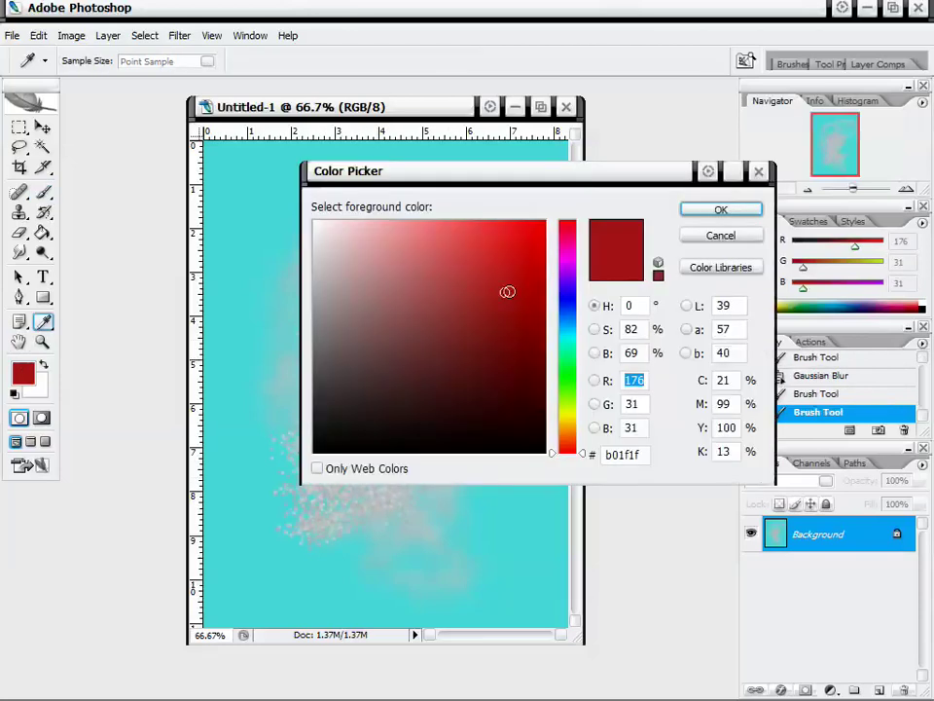
click(516, 338)
click(517, 385)
click(721, 209)
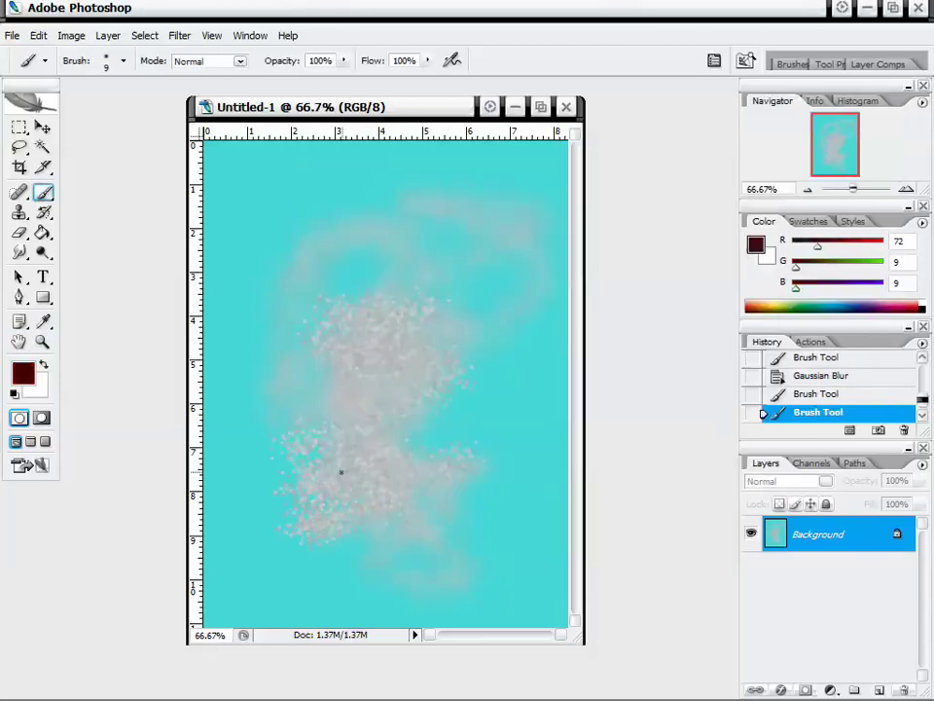
mouse_move(337, 476)
mouse_down()
mouse_move(375, 482)
mouse_move(282, 399)
mouse_move(306, 418)
mouse_move(283, 312)
mouse_move(228, 341)
mouse_up()
Apply Gaussian Blur at a 12.2-pixel radius to the speckled blob
click(180, 36)
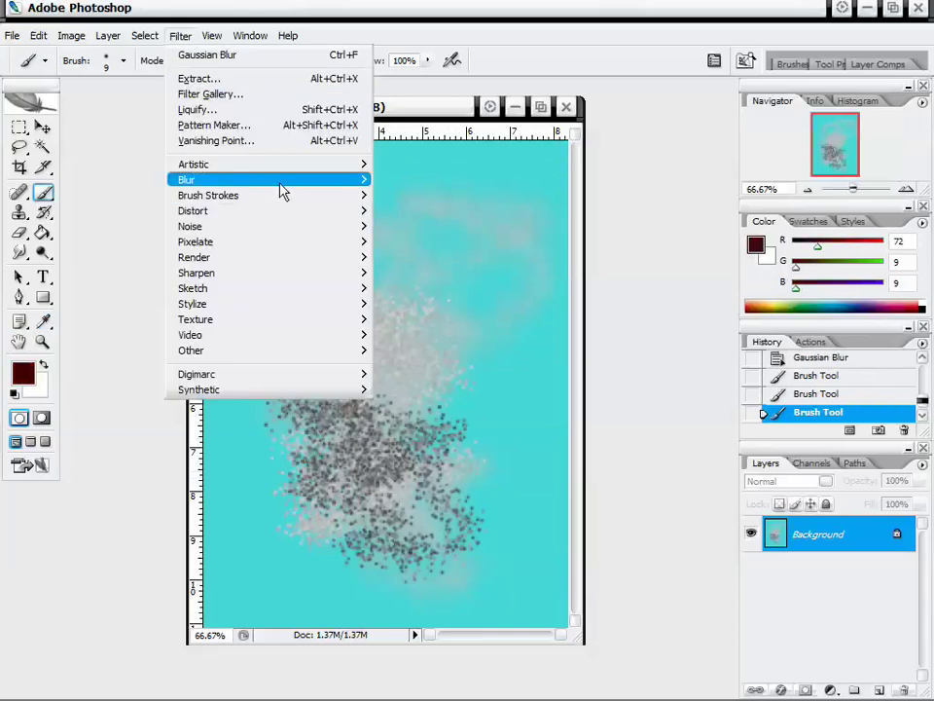
mouse_move(282, 181)
click(409, 242)
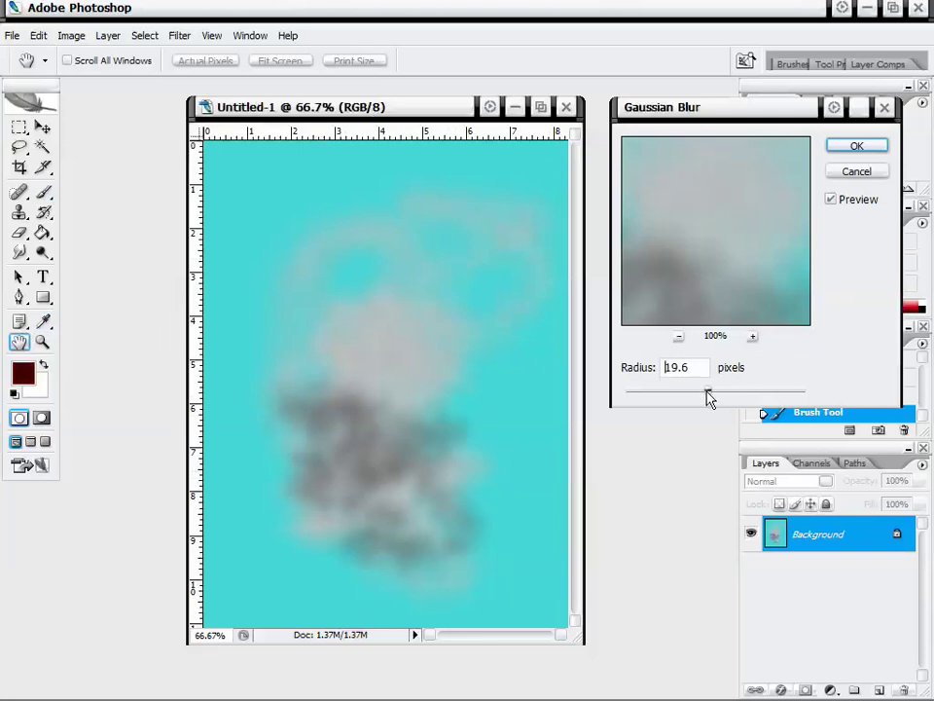
mouse_move(710, 399)
mouse_down()
mouse_move(718, 396)
mouse_move(703, 400)
mouse_up()
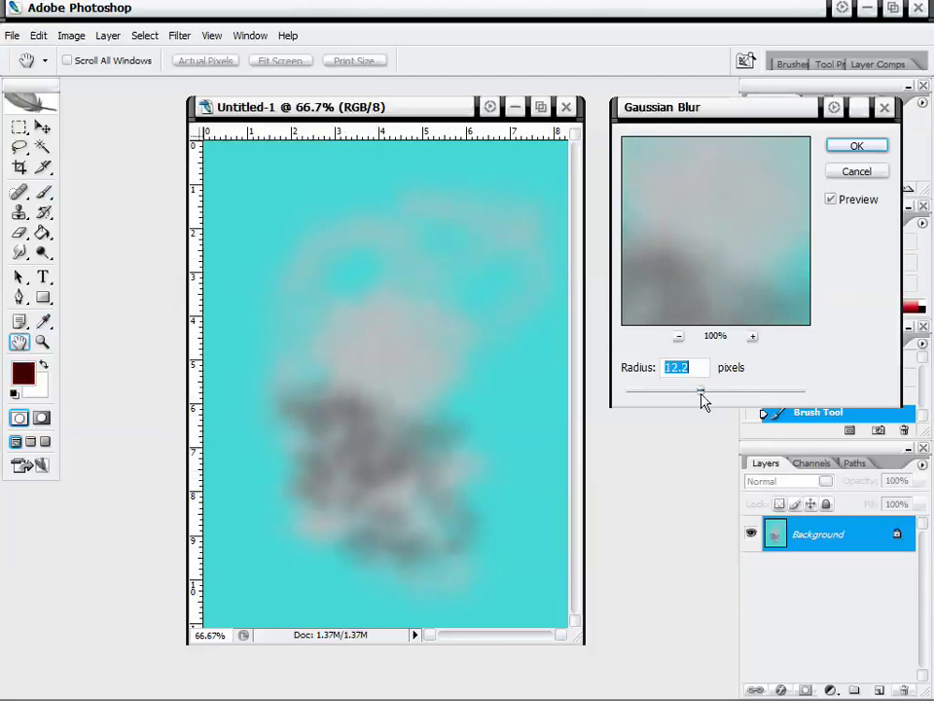
click(860, 148)
drag(431, 111, 458, 103)
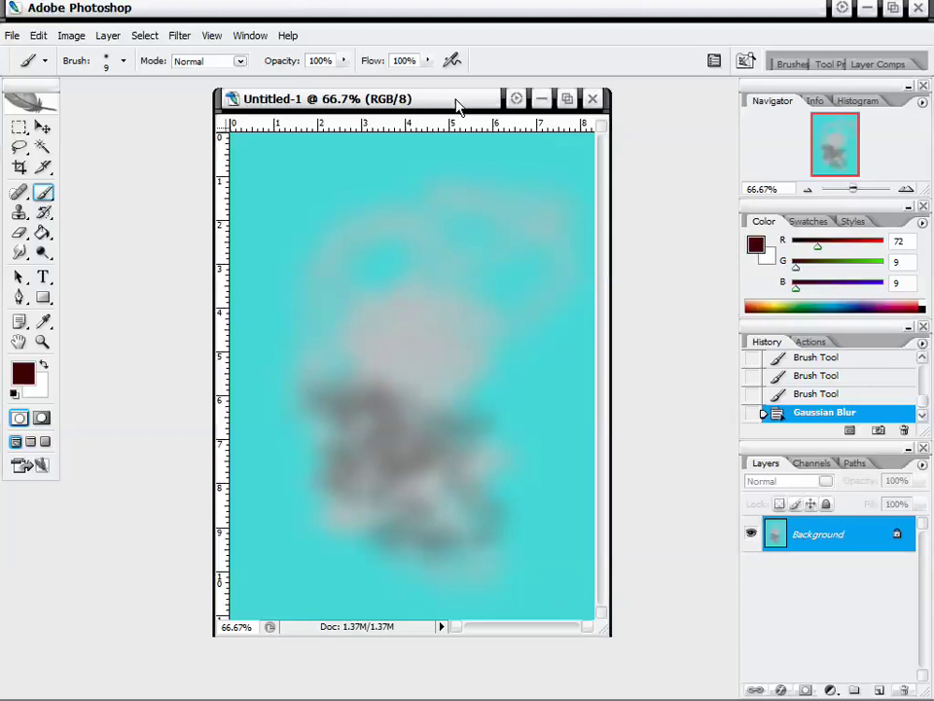
Open the Filter Gallery and try Film Grain, Fresco, Neon Glow, Plastic Wrap, Rough Pastels and Poster Edges
click(180, 36)
mouse_move(277, 165)
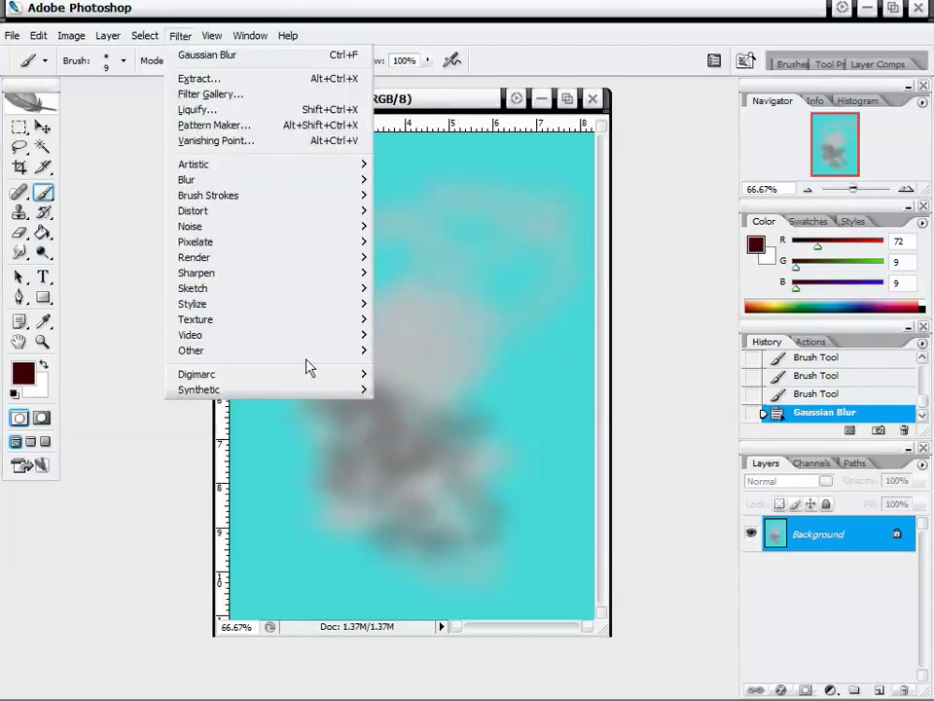
click(425, 211)
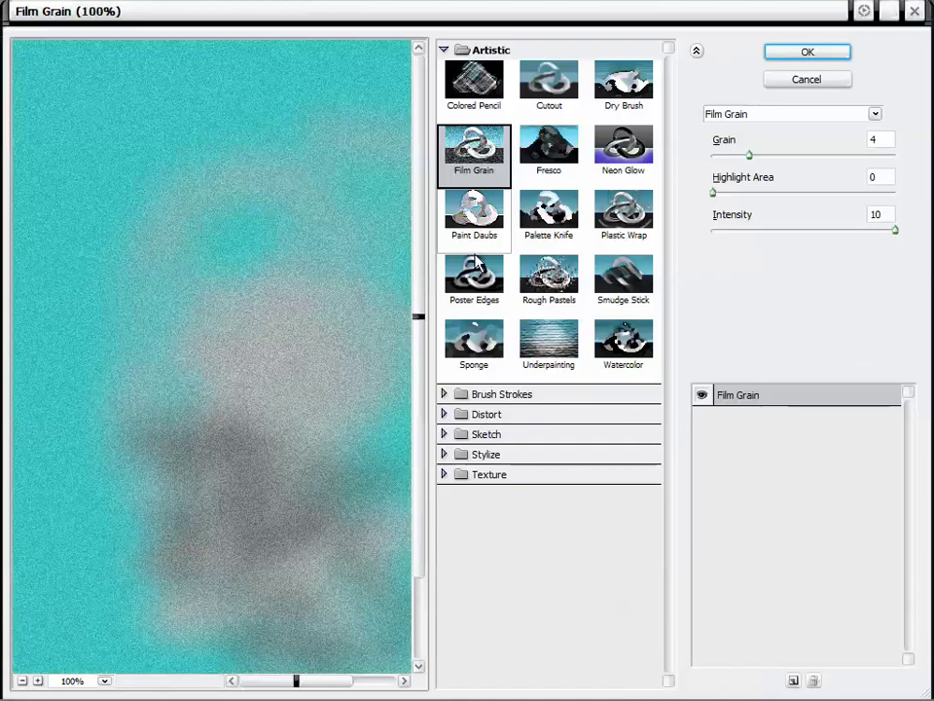
scroll(417, 361, down, 3)
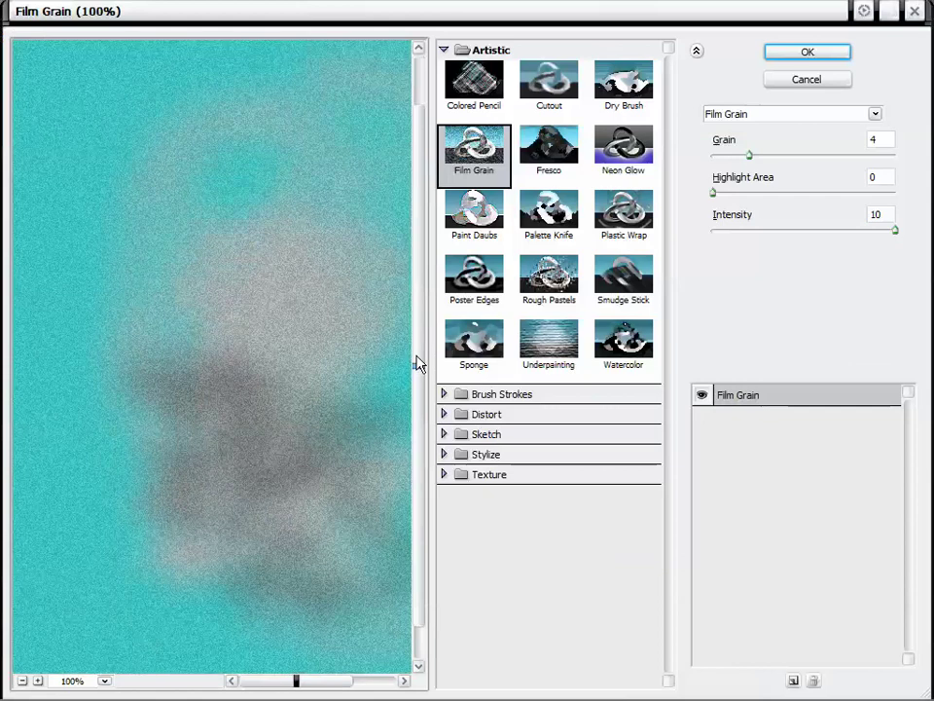
scroll(427, 376, up, 3)
drag(319, 684, 331, 689)
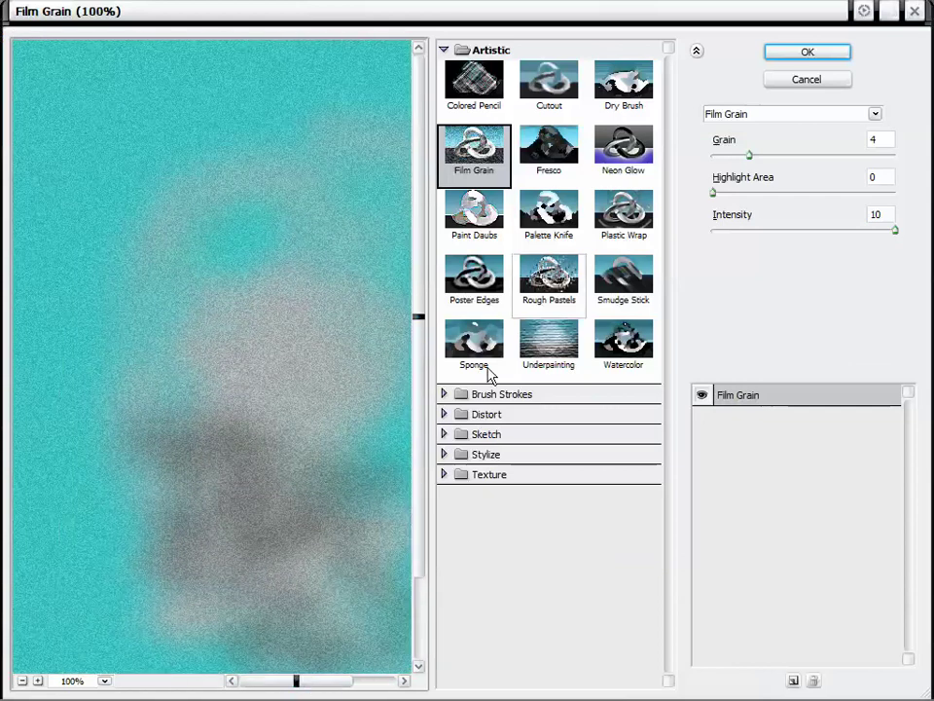
click(549, 148)
click(617, 150)
click(615, 244)
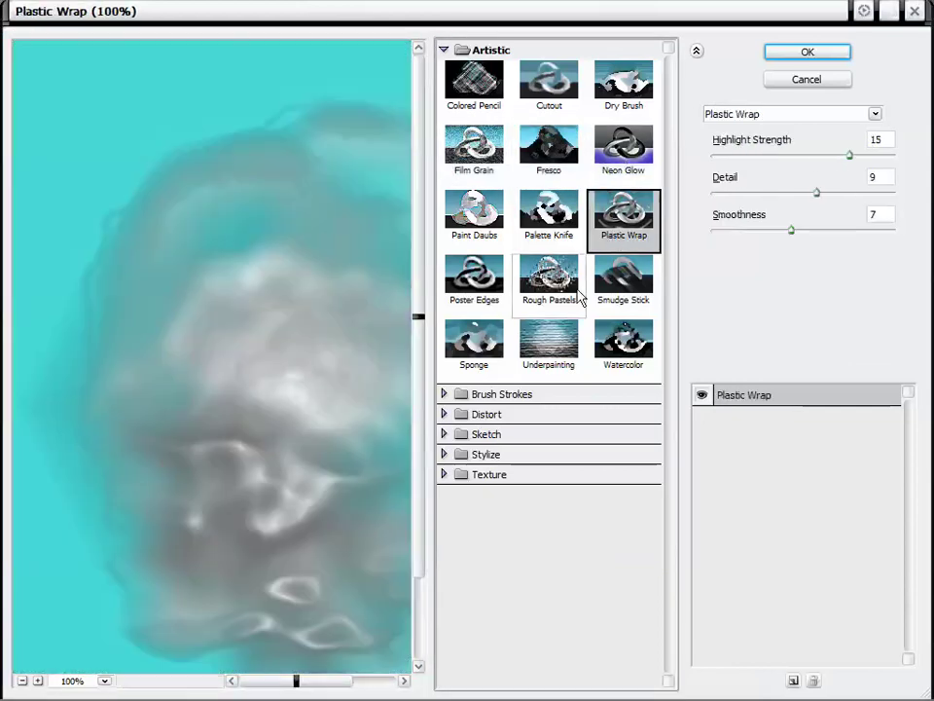
click(555, 283)
click(472, 280)
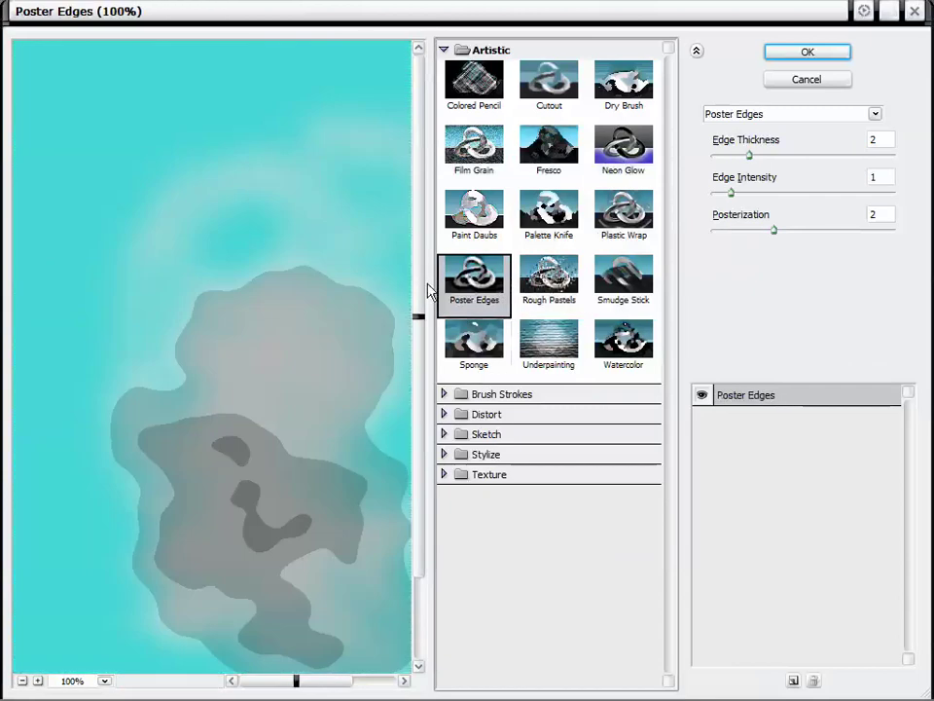
Try Poster Edges with edge thickness 4 and edge intensity 3
scroll(419, 292, down, 4)
scroll(350, 681, right, 2)
scroll(352, 686, right, 1)
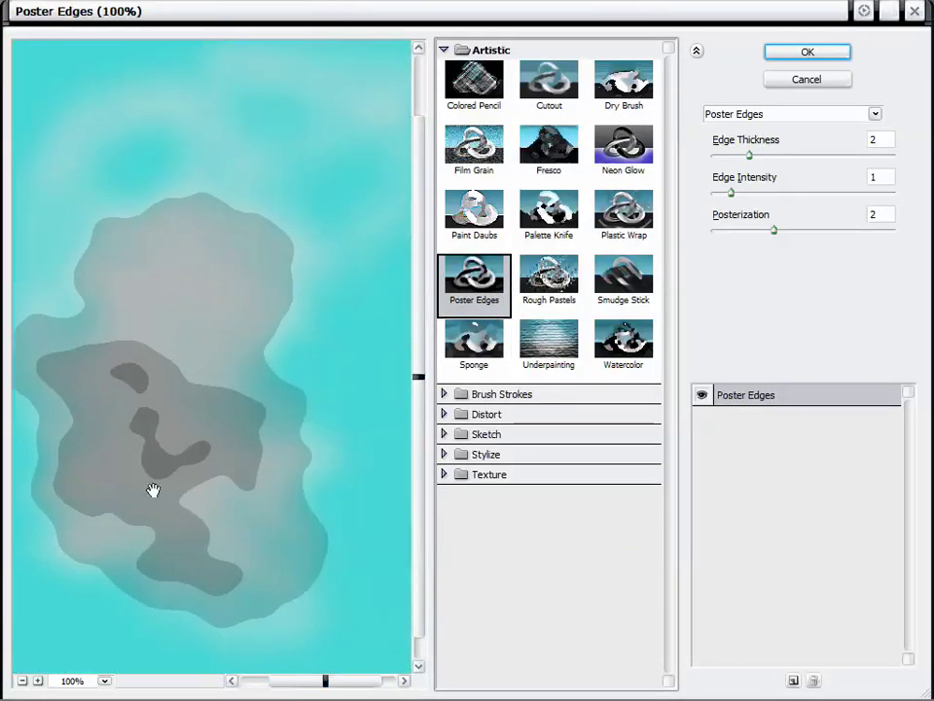
click(780, 156)
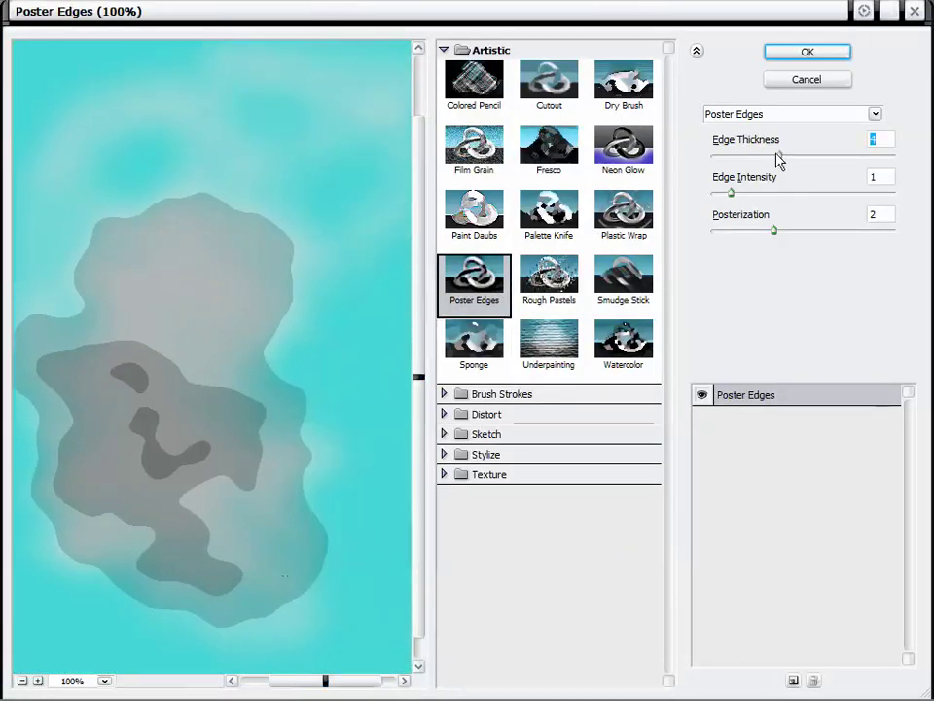
click(768, 193)
Switch to Plastic Wrap with highlight strength 20 and detail 11
click(623, 216)
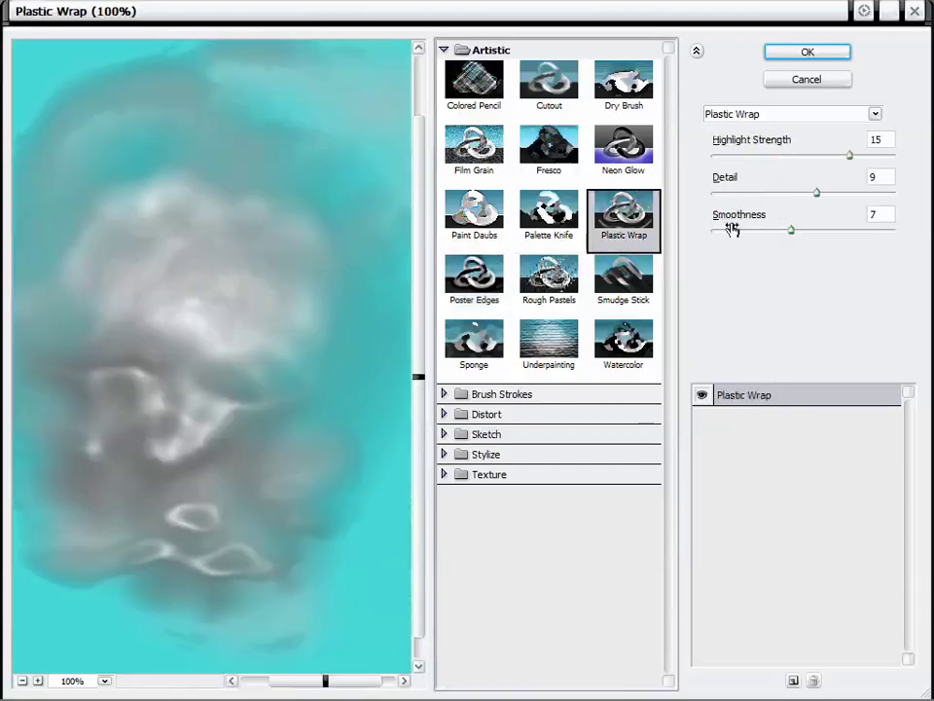
drag(818, 157, 896, 157)
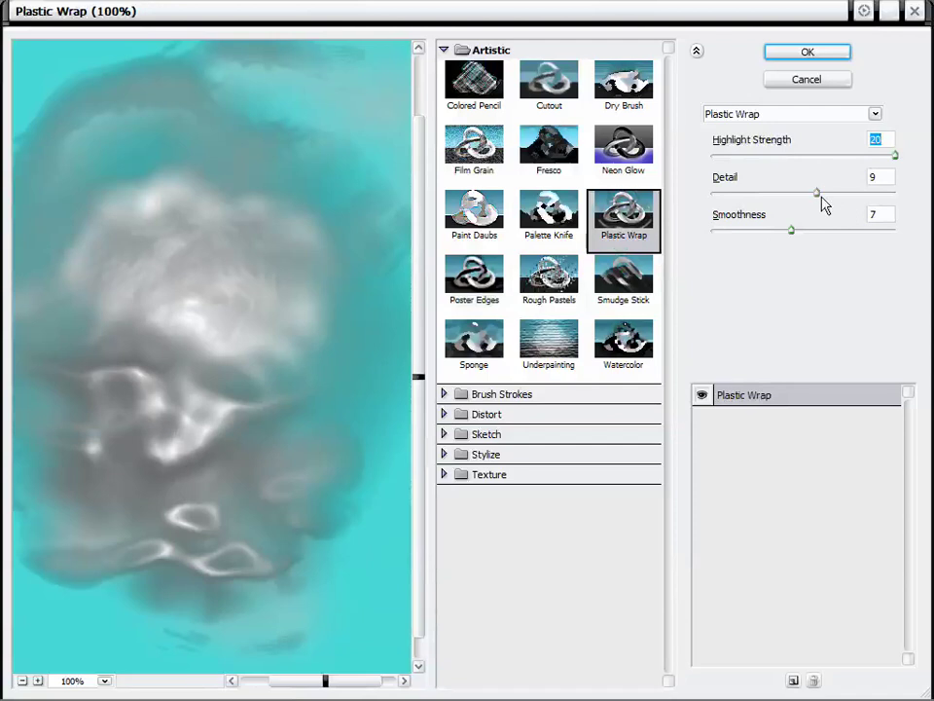
drag(823, 200, 847, 194)
drag(791, 233, 819, 237)
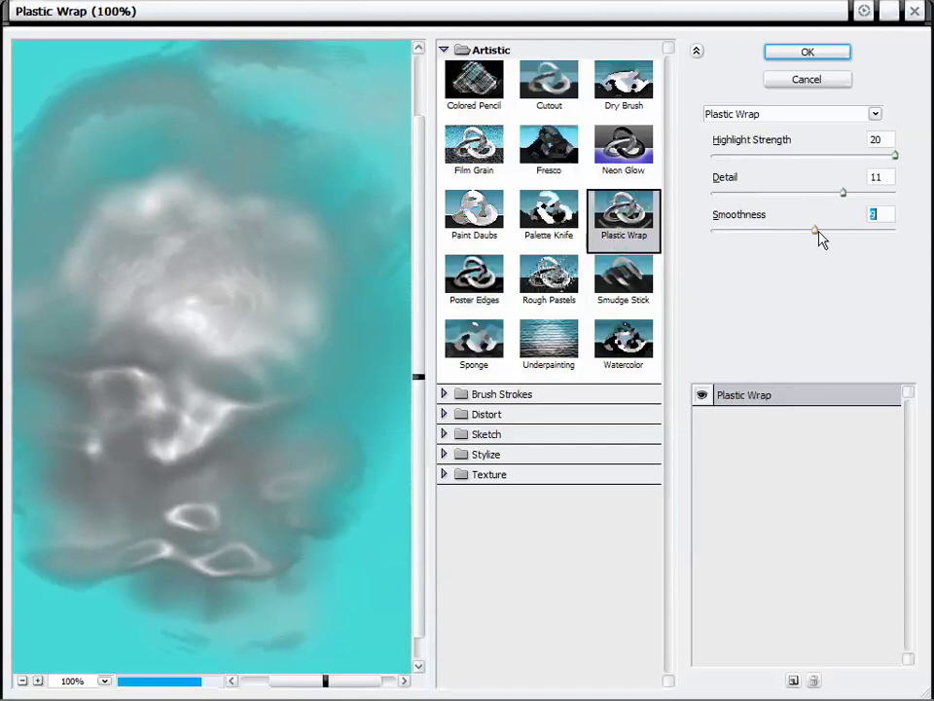
drag(279, 337, 344, 327)
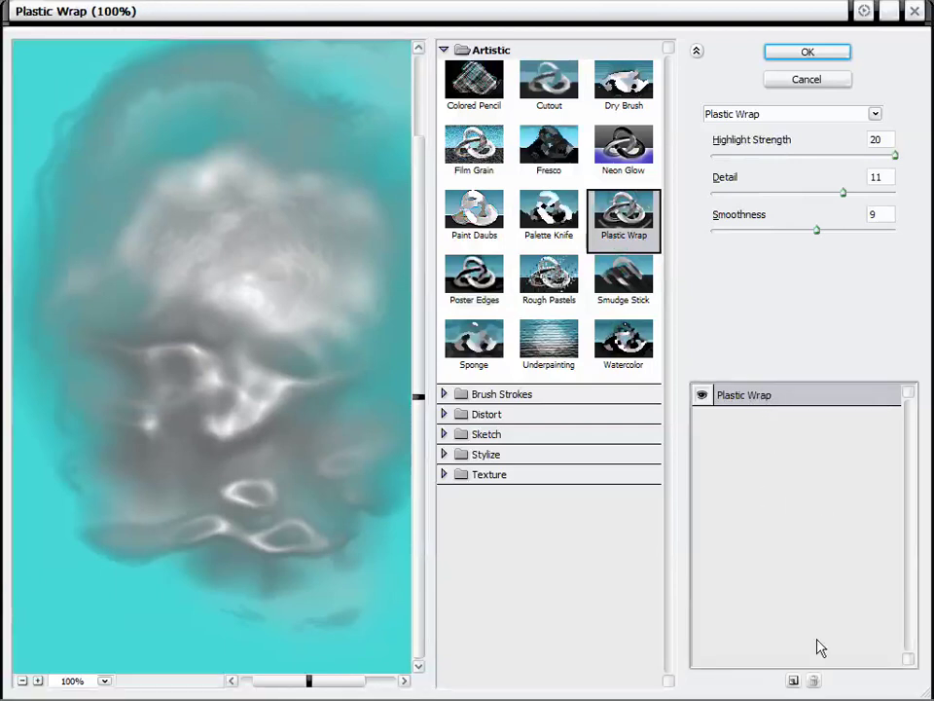
Add a second effect layer of Paint Daubs at brush size 21 and apply both filters
click(793, 680)
click(482, 233)
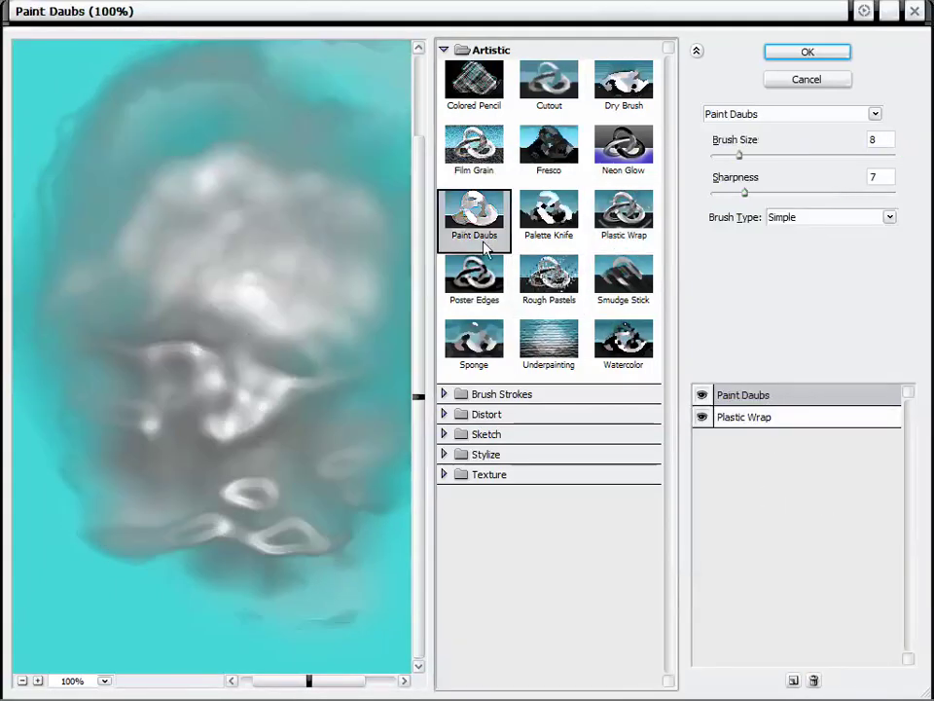
click(540, 331)
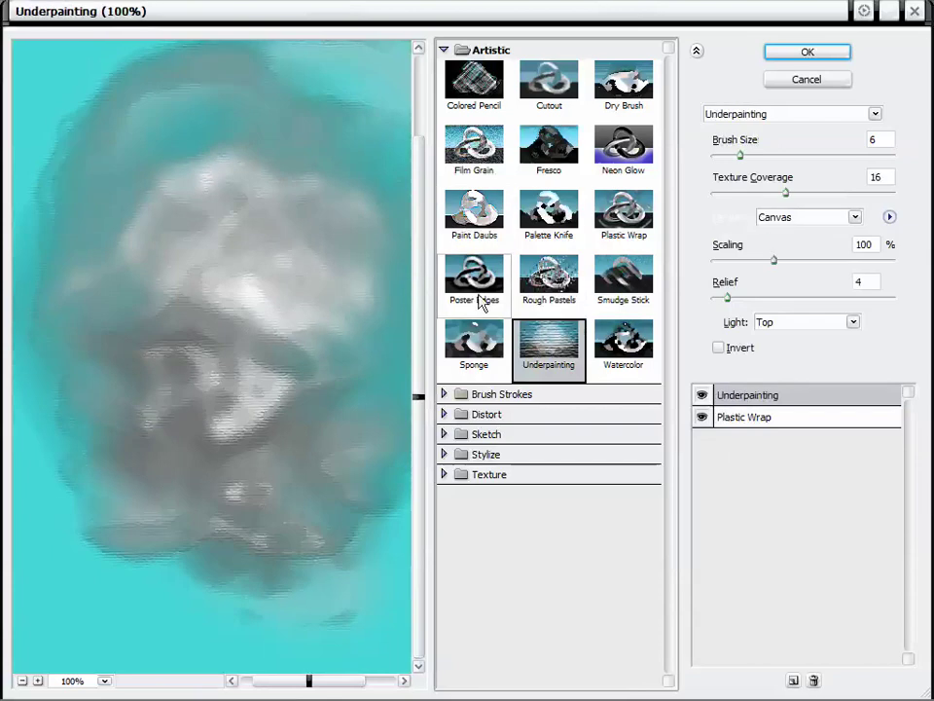
click(479, 302)
click(549, 280)
click(501, 230)
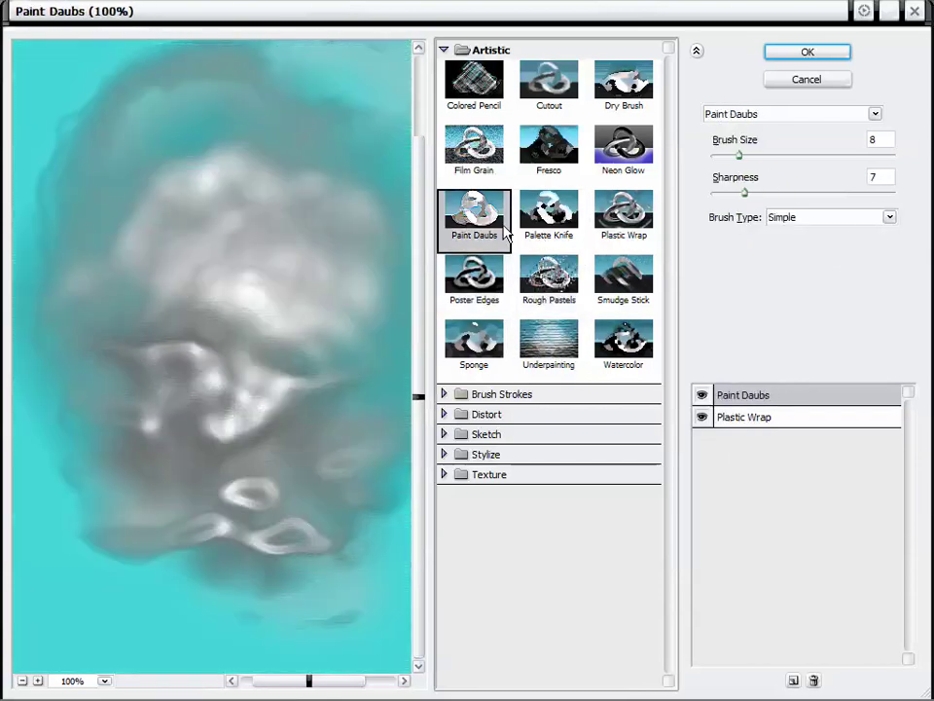
mouse_move(739, 156)
mouse_down()
mouse_move(784, 163)
mouse_move(772, 193)
mouse_up()
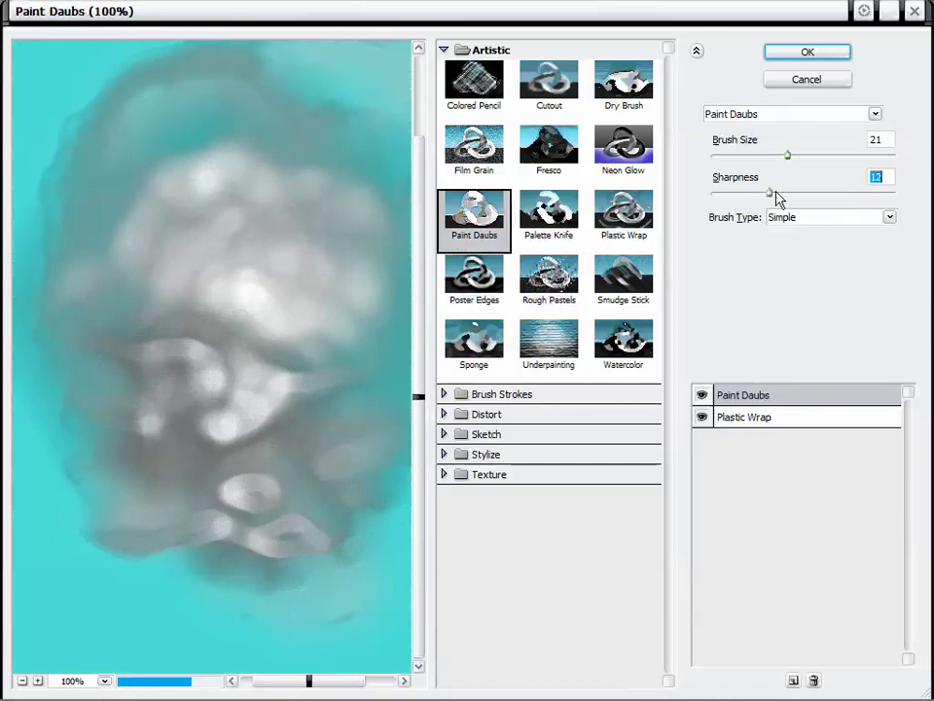
click(809, 53)
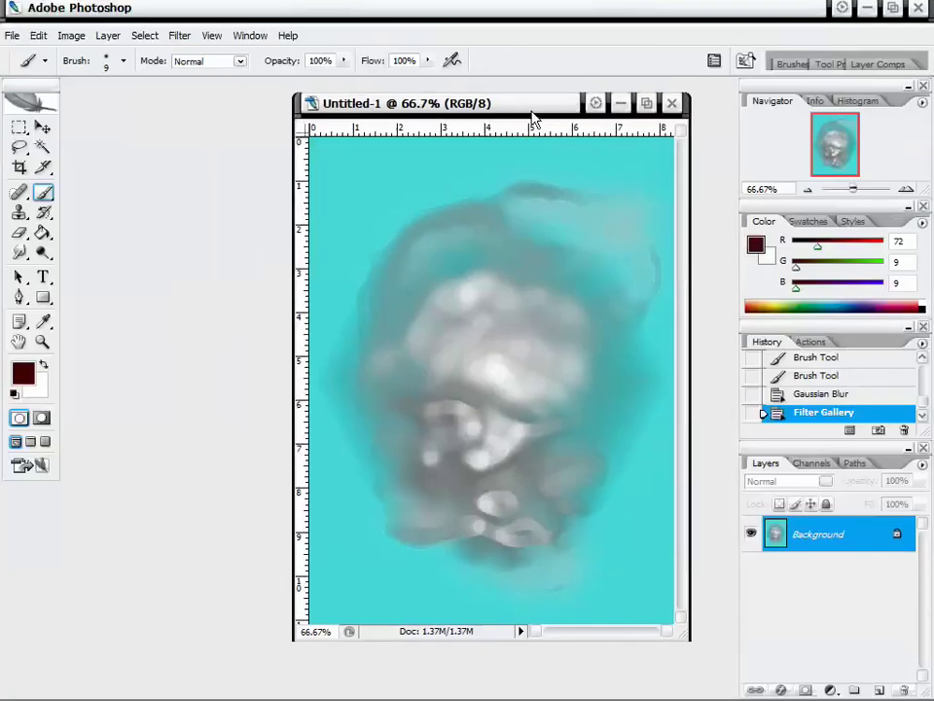
drag(533, 119, 443, 105)
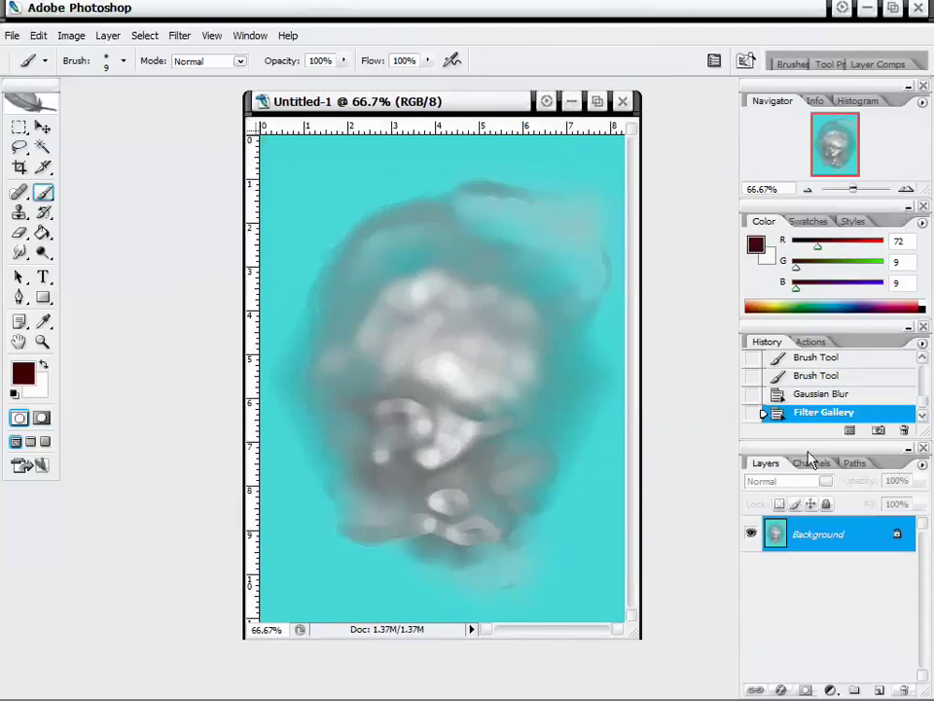
drag(294, 100, 273, 99)
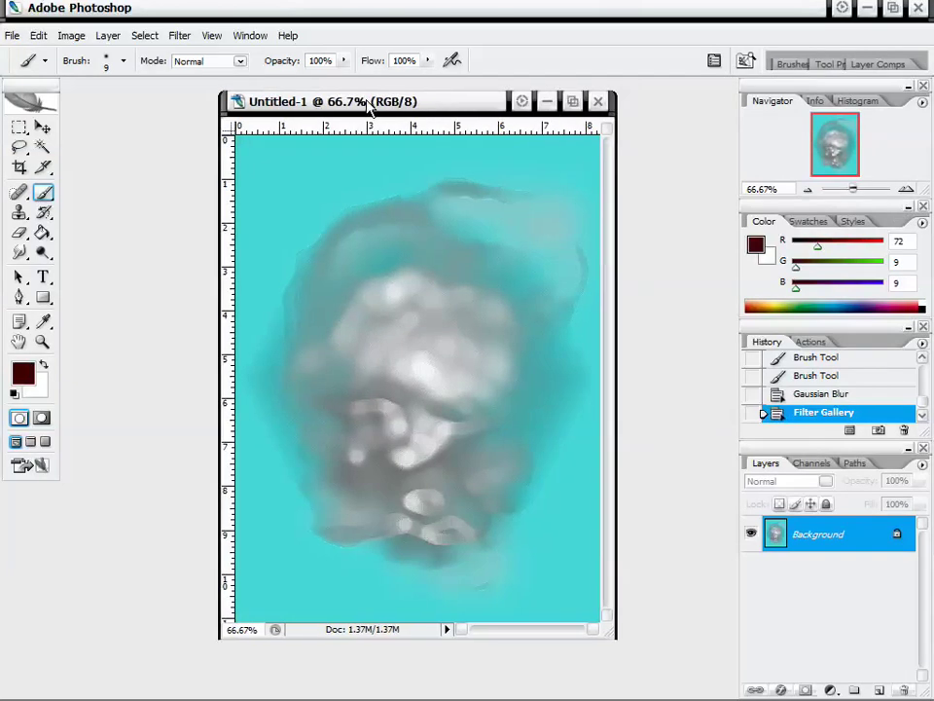
click(181, 36)
mouse_move(292, 273)
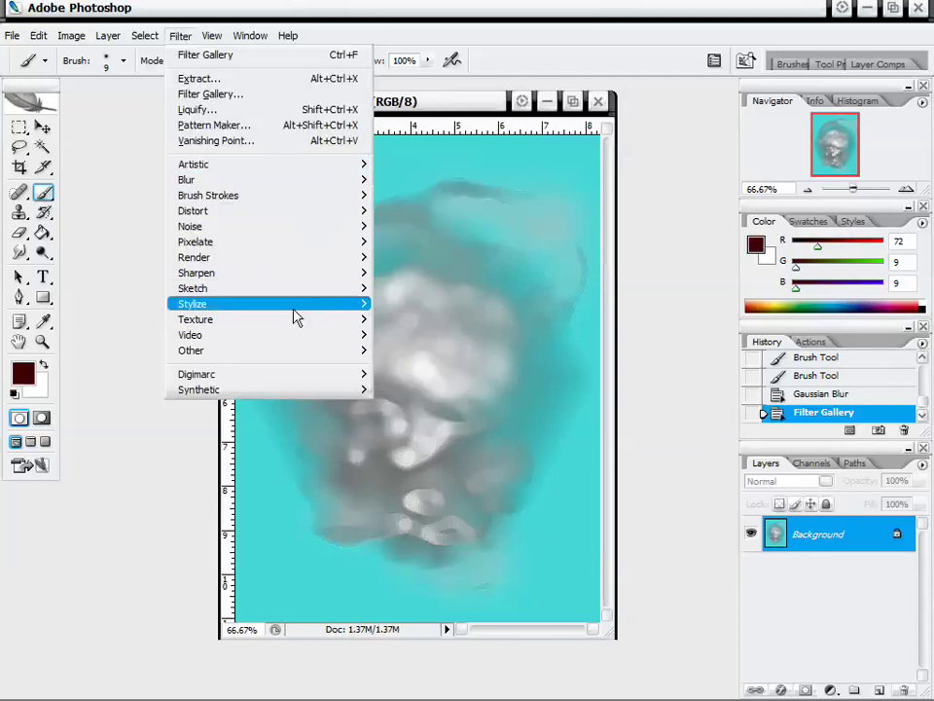
mouse_move(295, 319)
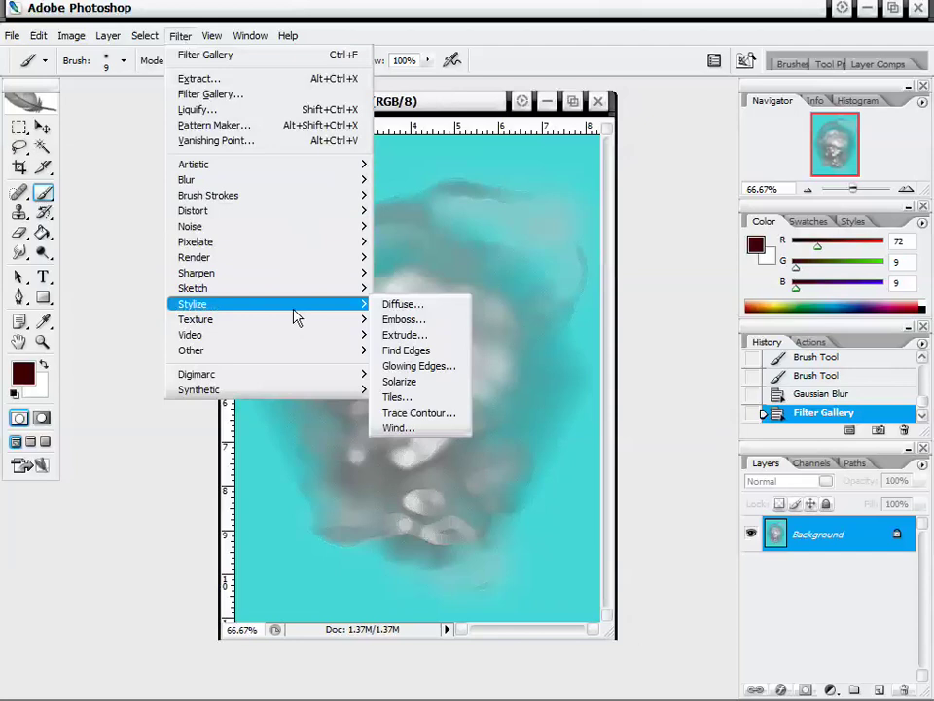
click(407, 350)
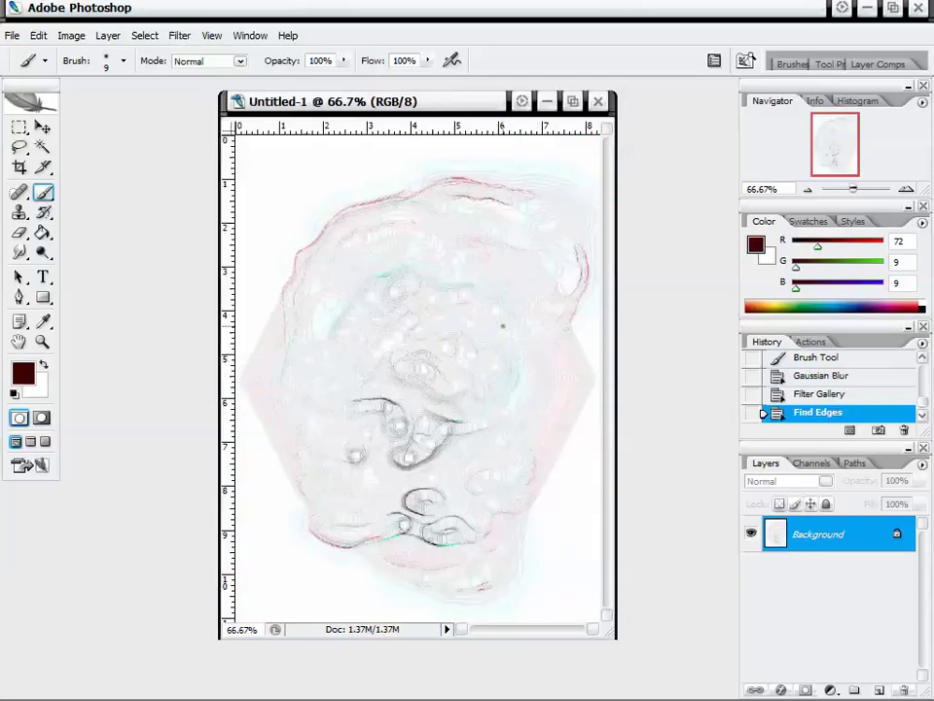
key(ctrl+z)
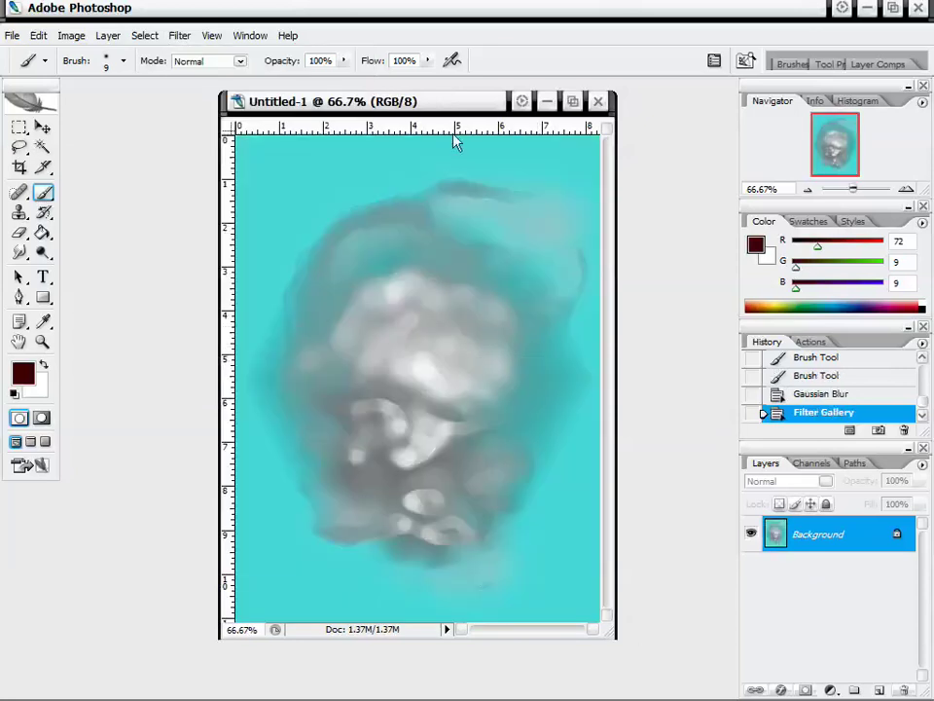
drag(443, 108, 434, 114)
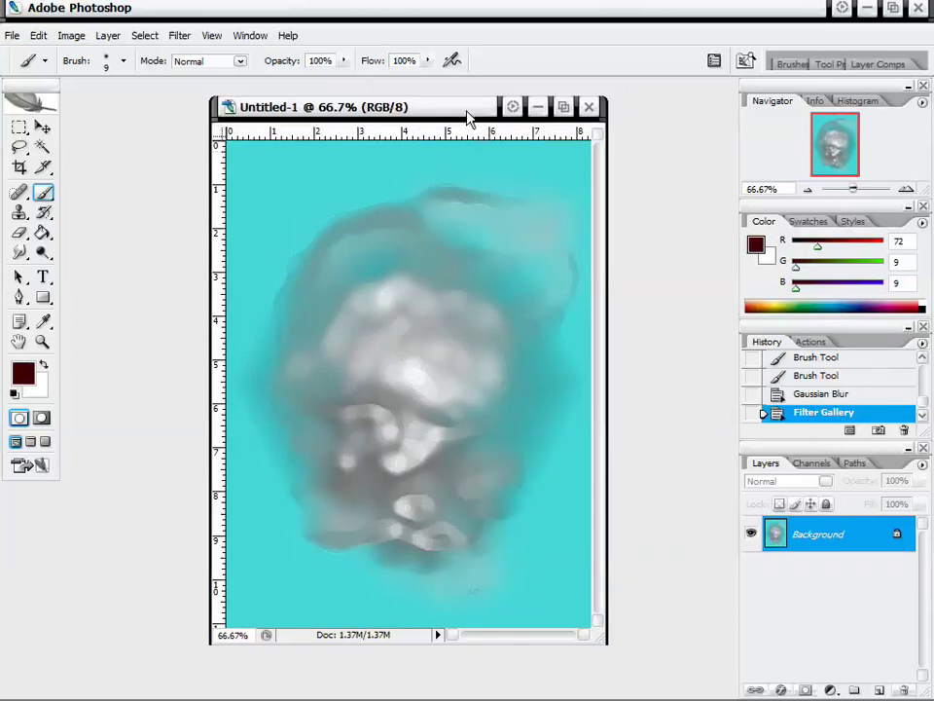
drag(468, 117, 476, 113)
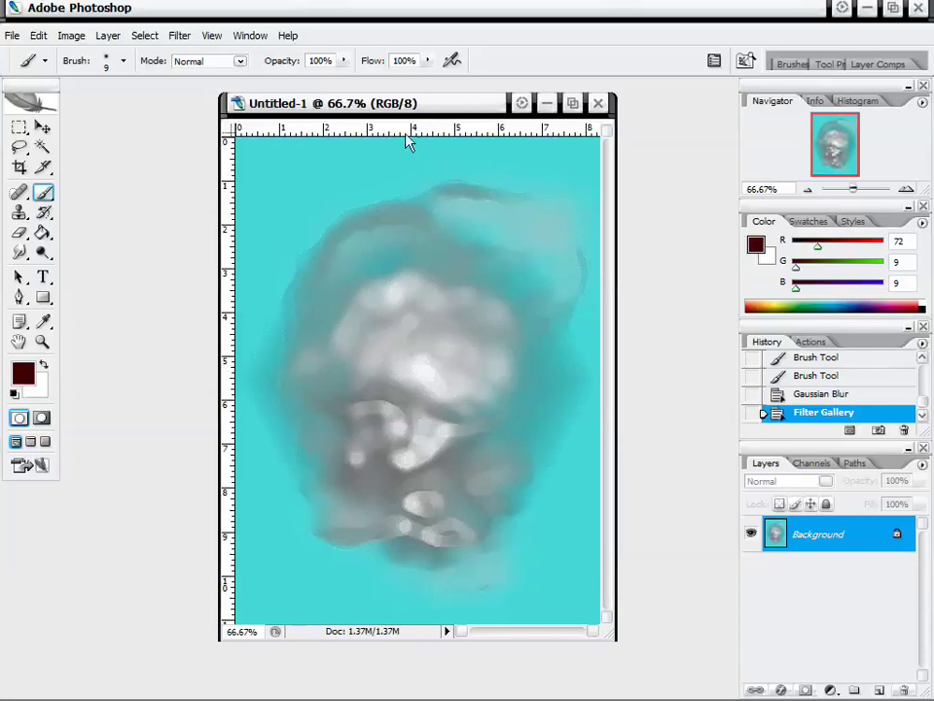
drag(437, 112, 428, 112)
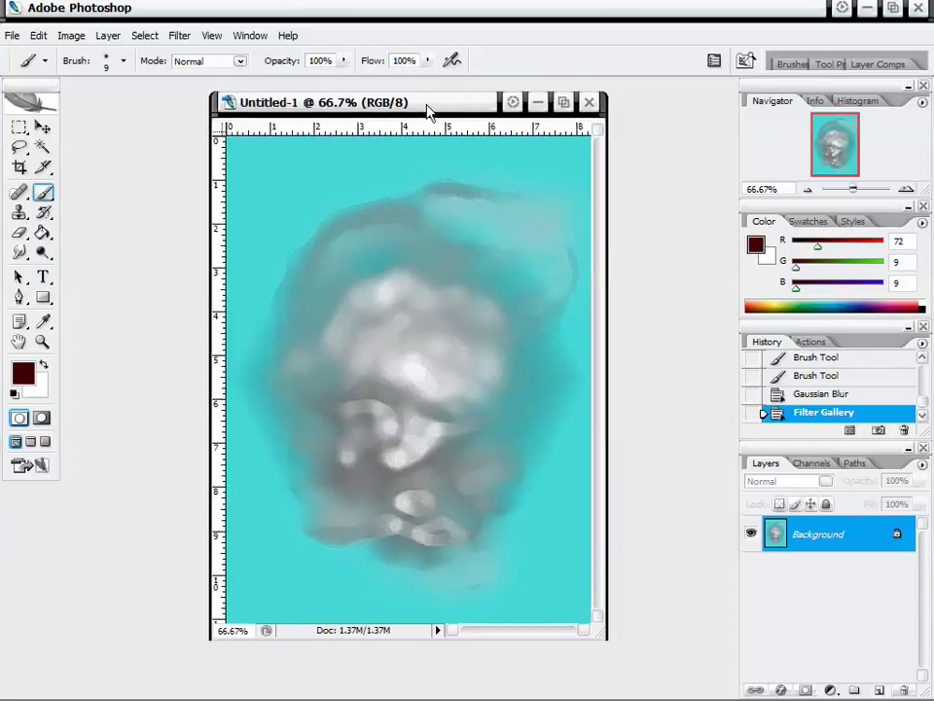
Cancel closing Untitled-1, reposition its window, and jump the image to ImageReady
click(590, 102)
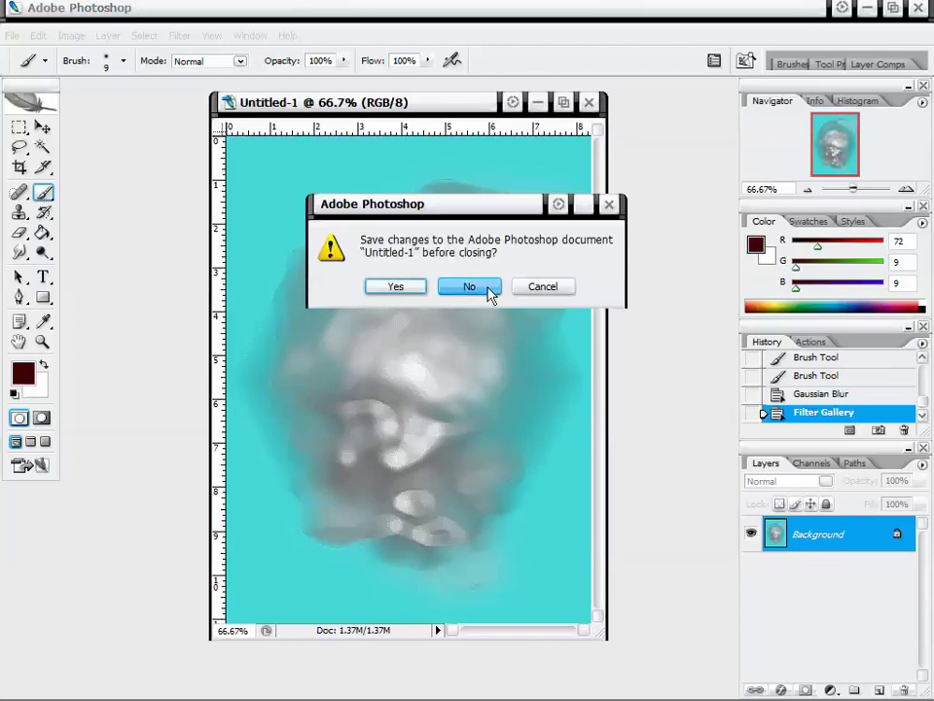
click(543, 287)
drag(416, 96, 384, 86)
drag(386, 131, 423, 115)
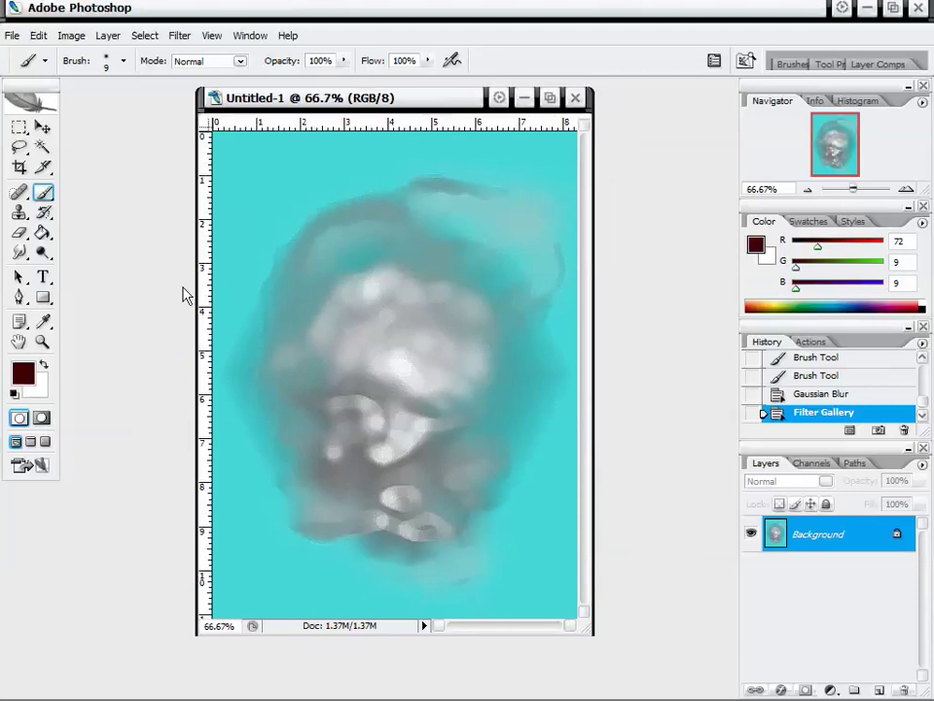
click(30, 468)
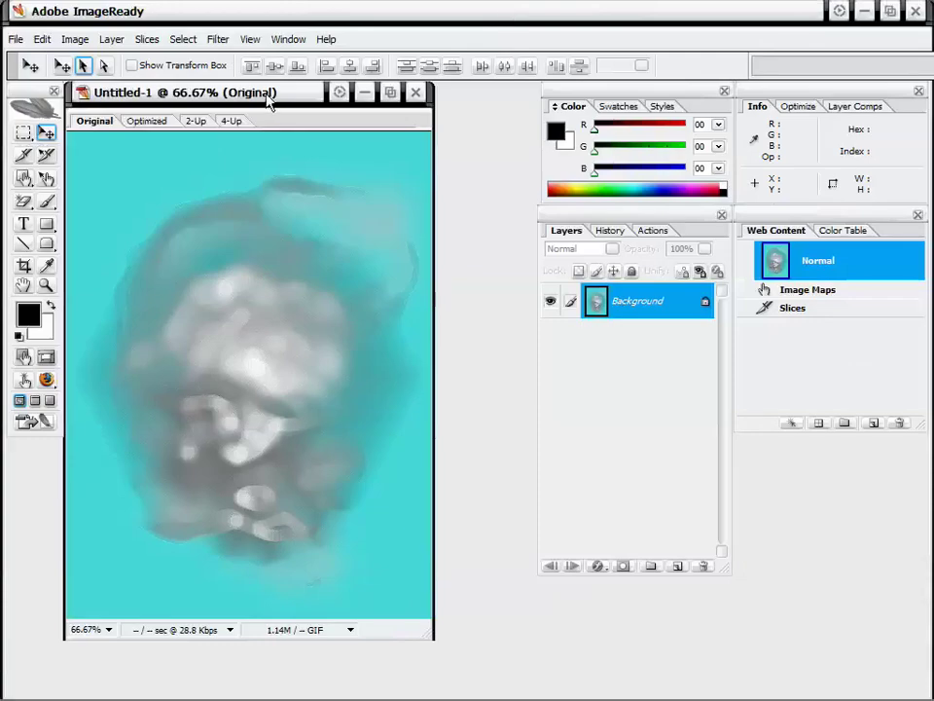
Cycle through the Optimized, 2-Up and 4-Up previews, then return to the Original view
drag(271, 102, 338, 115)
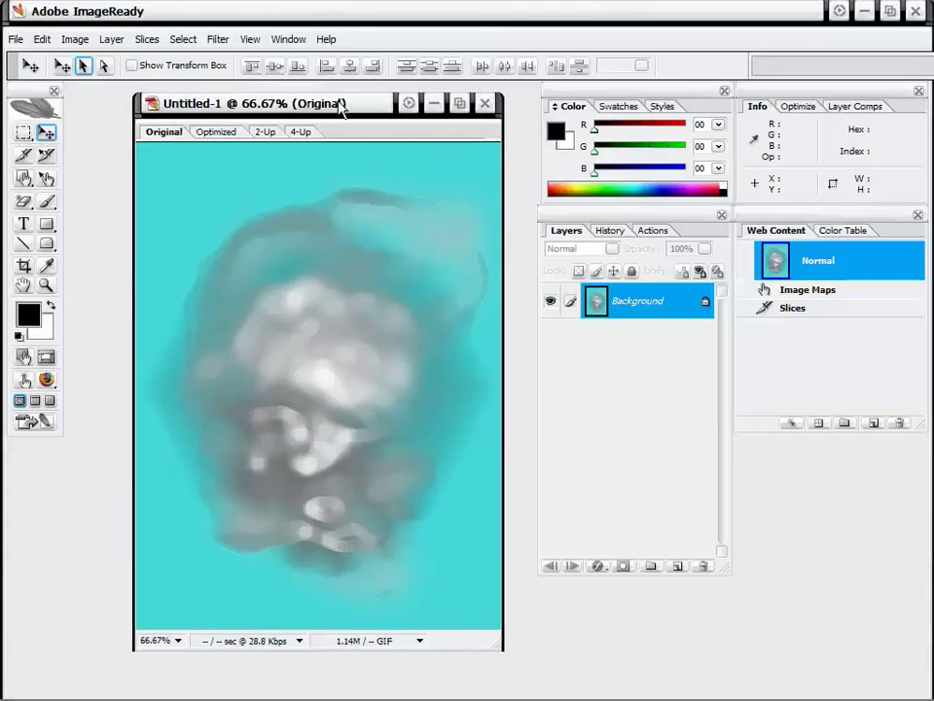
key(ctrl+y)
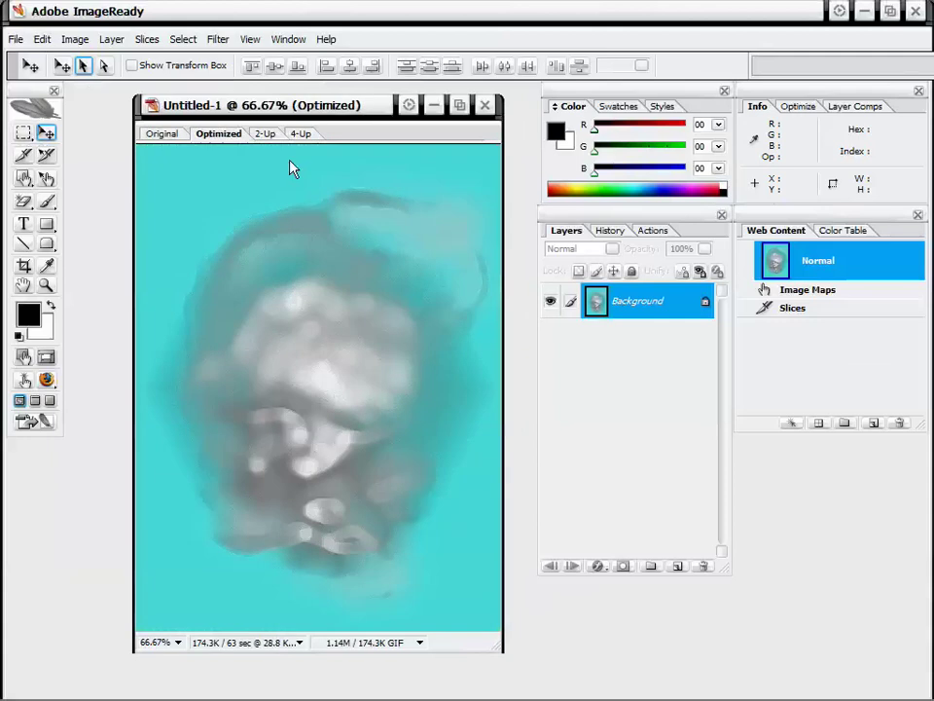
key(ctrl+y)
key(ctrl+y)
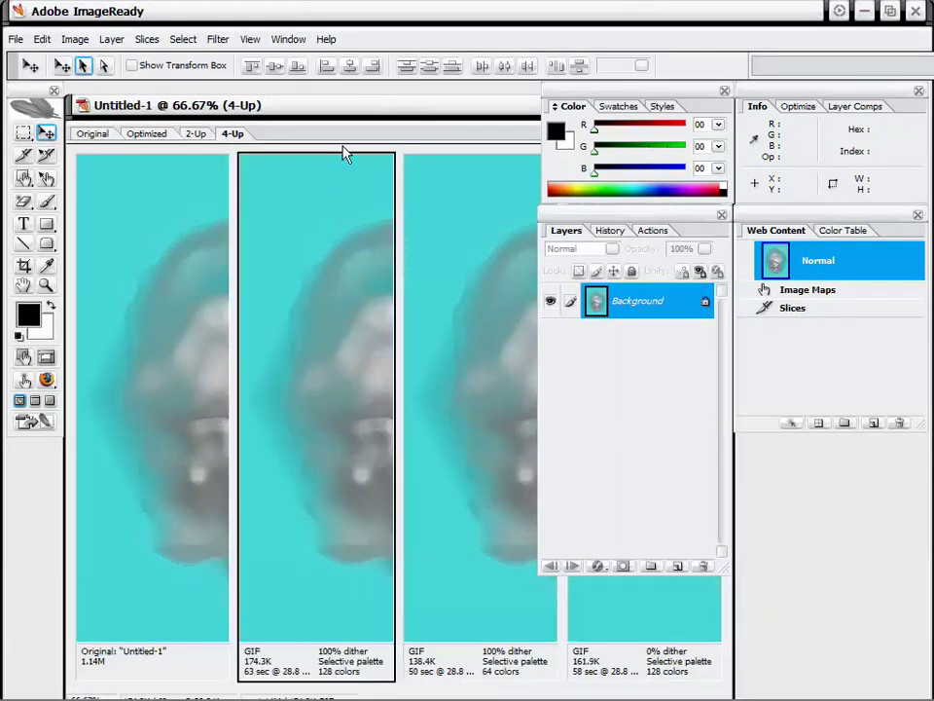
drag(359, 117, 345, 93)
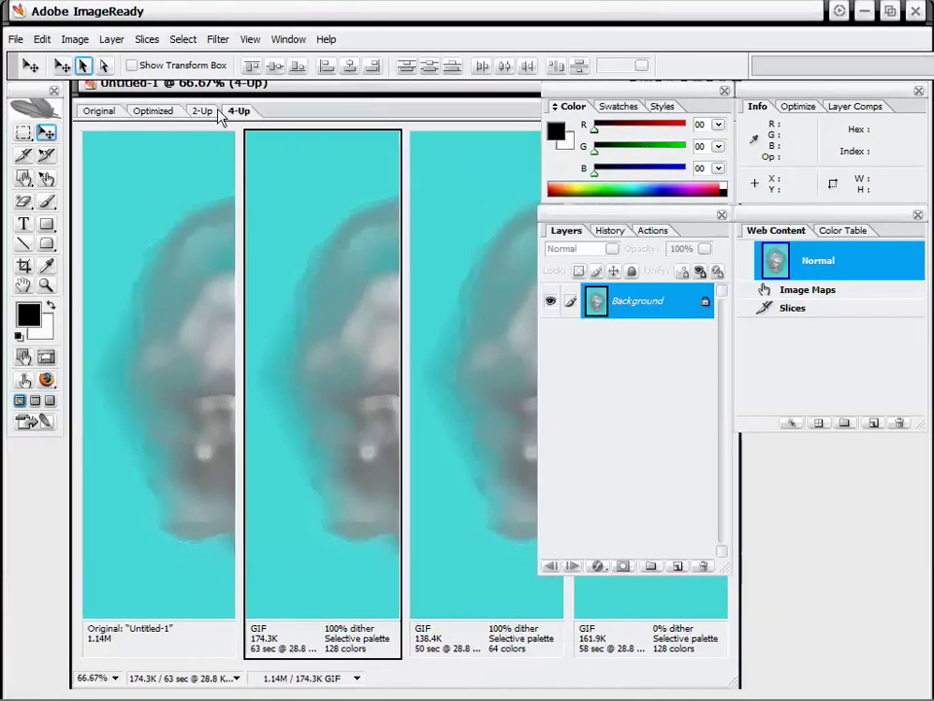
click(199, 115)
click(147, 120)
click(98, 121)
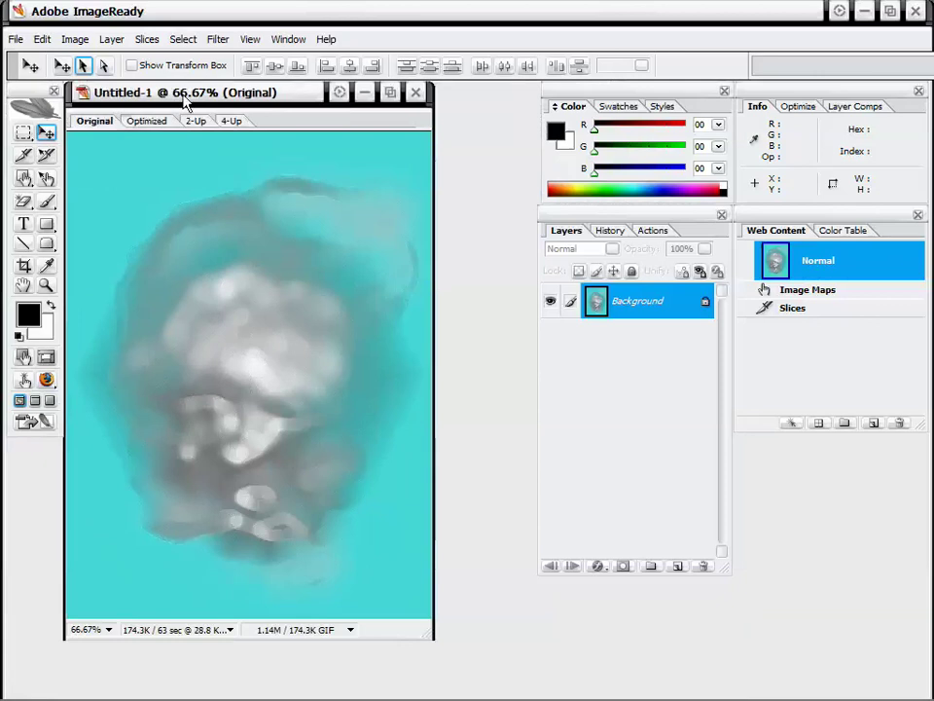
drag(191, 109, 255, 109)
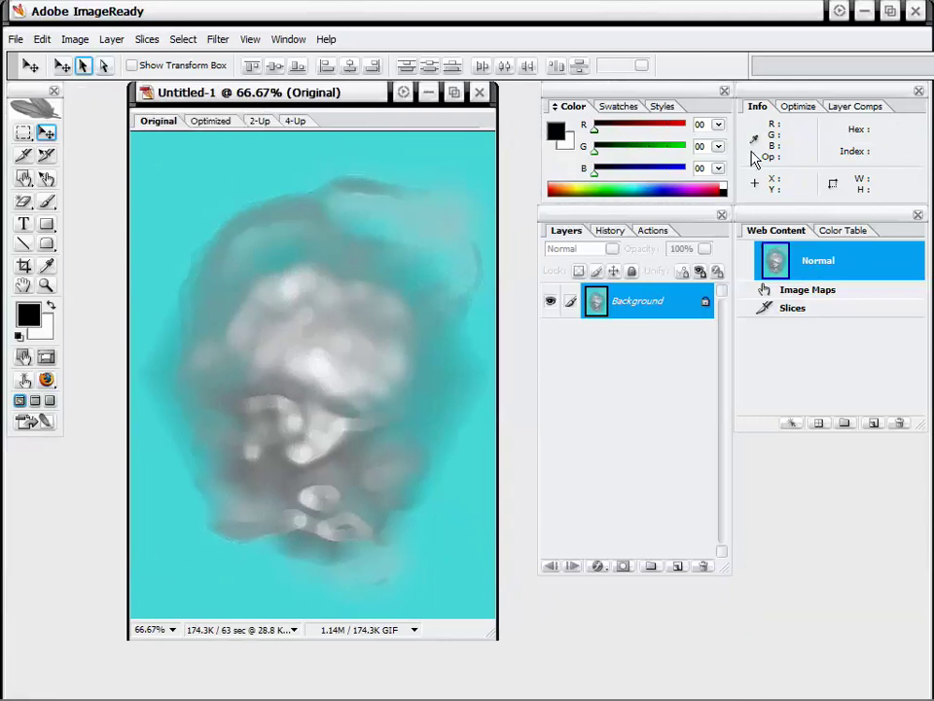
Show the Optimize palette's GIF settings and bring the Web Content palette forward
click(796, 107)
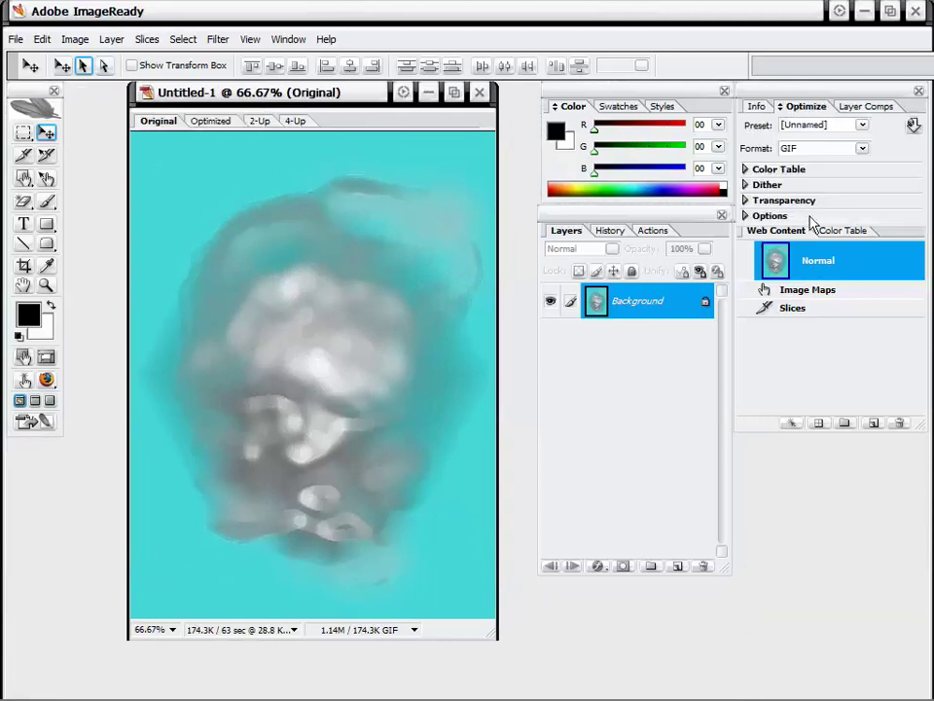
click(794, 380)
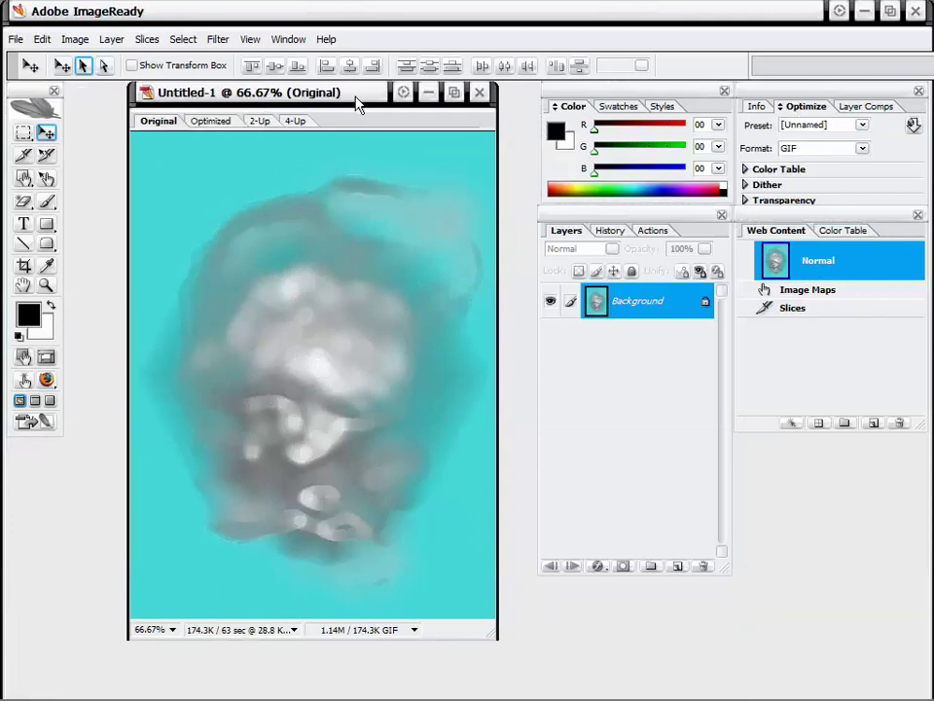
drag(356, 93, 362, 104)
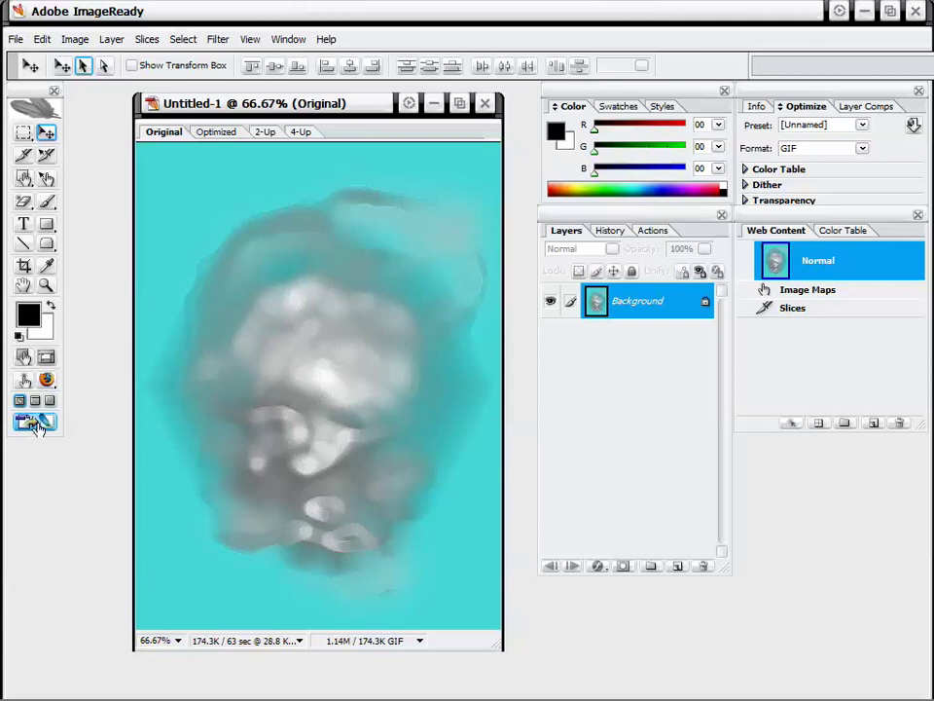
Reposition the document window and jump Untitled-1 back into Photoshop
drag(318, 110, 312, 135)
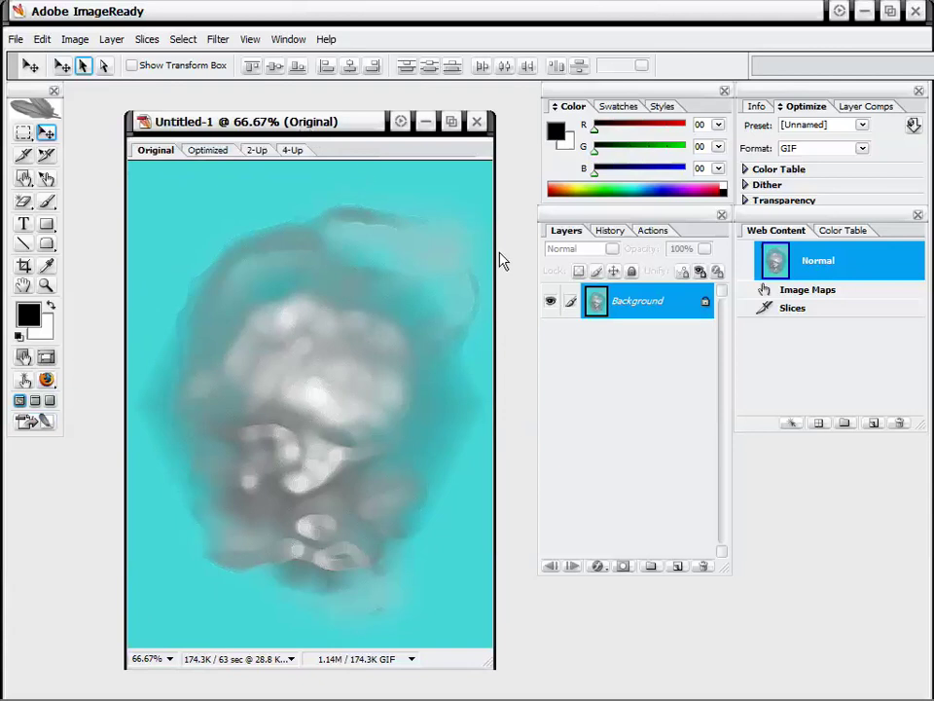
drag(319, 126, 425, 111)
click(27, 421)
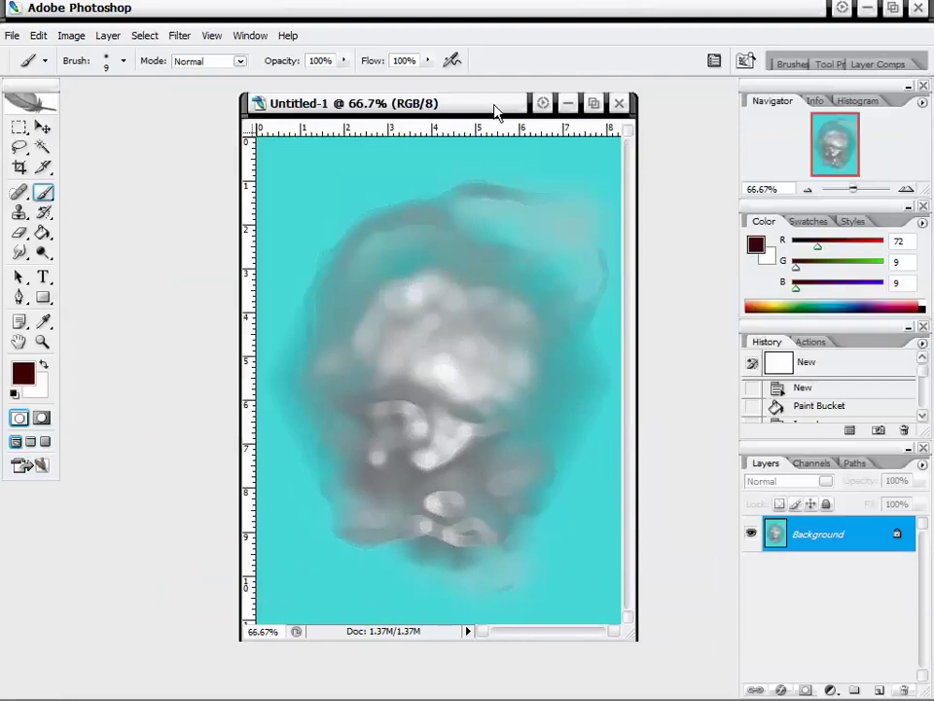